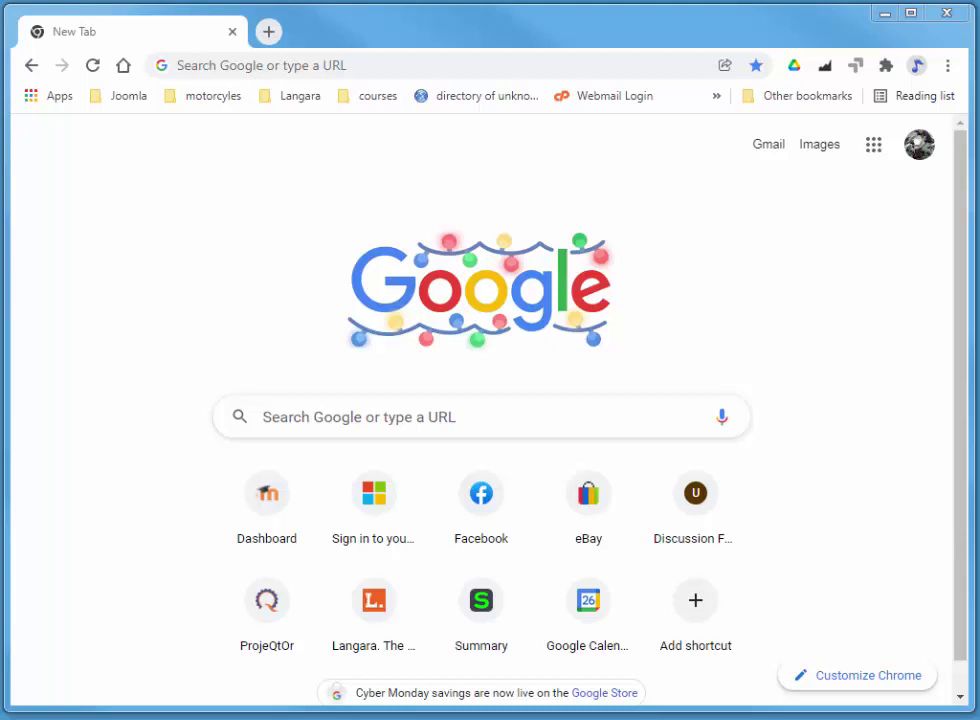
Select Chrome's address bar to enter the QuickBooks Canada web address
{"action": "left_click", "coordinate": [442, 64]}
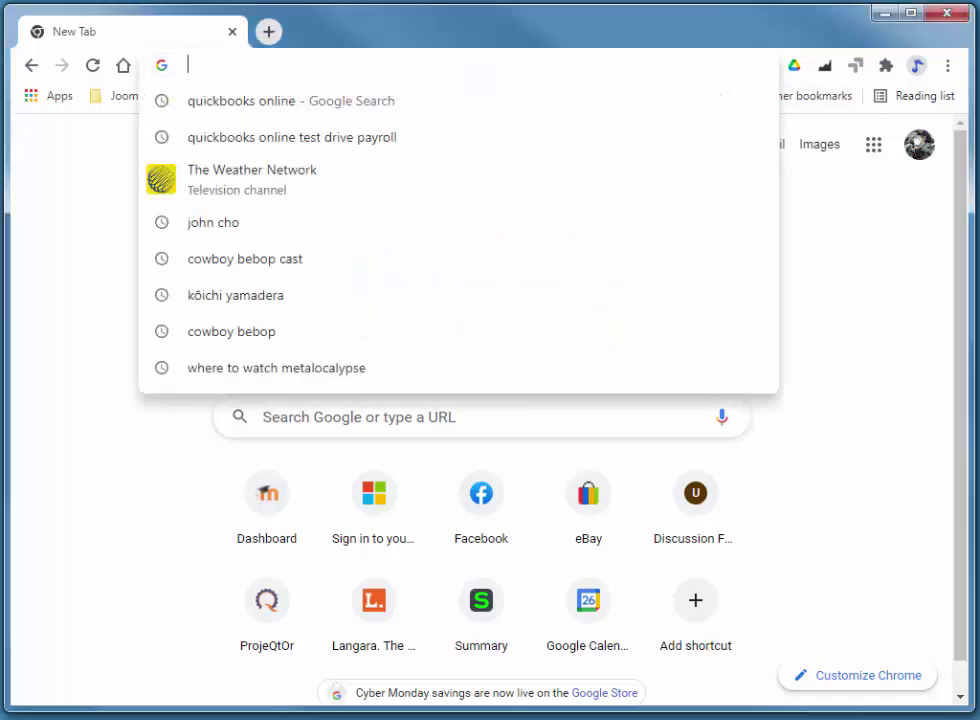
Go to quickbooks.intuit.com/ca/, dismiss the Black Friday popup and scroll to Take a test drive
{"action": "type", "text": "quickbooks.intuit.com/ca/"}
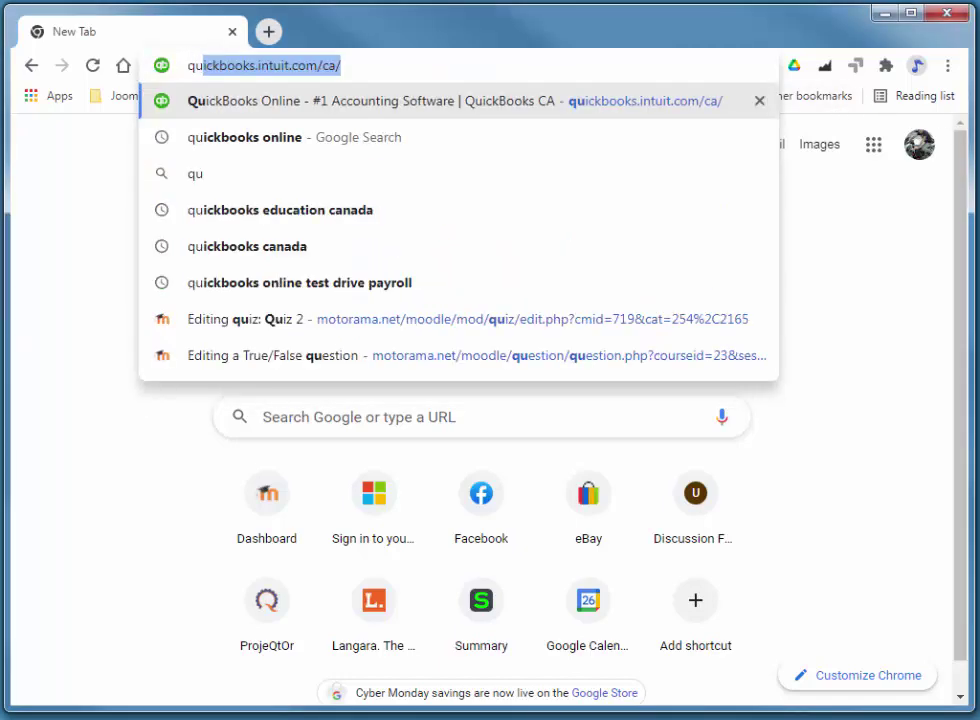
{"action": "left_click", "coordinate": [390, 61]}
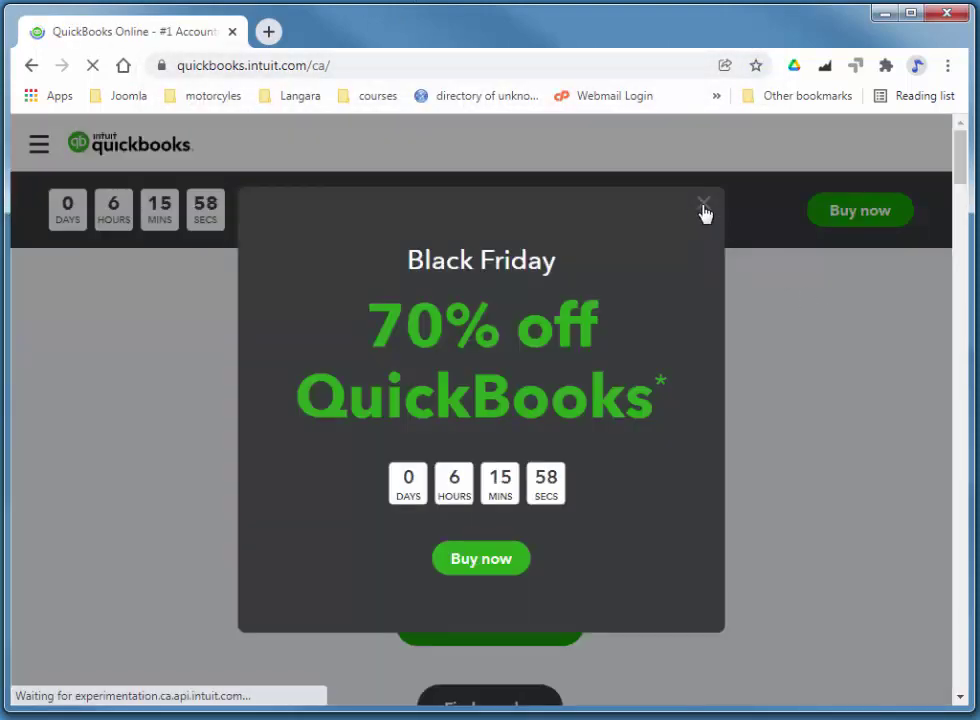
{"action": "left_click", "coordinate": [704, 204]}
{"action": "scroll", "coordinate": [656, 372], "scroll_direction": "down", "scroll_amount": 4}
{"action": "scroll", "coordinate": [546, 376], "scroll_direction": "down", "scroll_amount": 15}
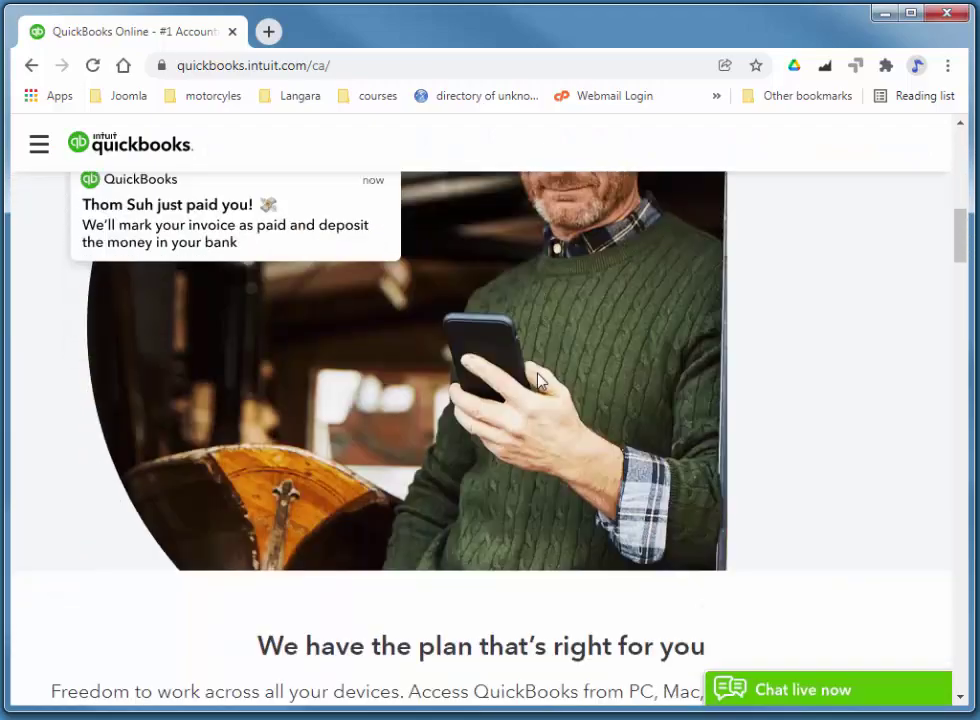
{"action": "scroll", "coordinate": [561, 416], "scroll_direction": "down", "scroll_amount": 10}
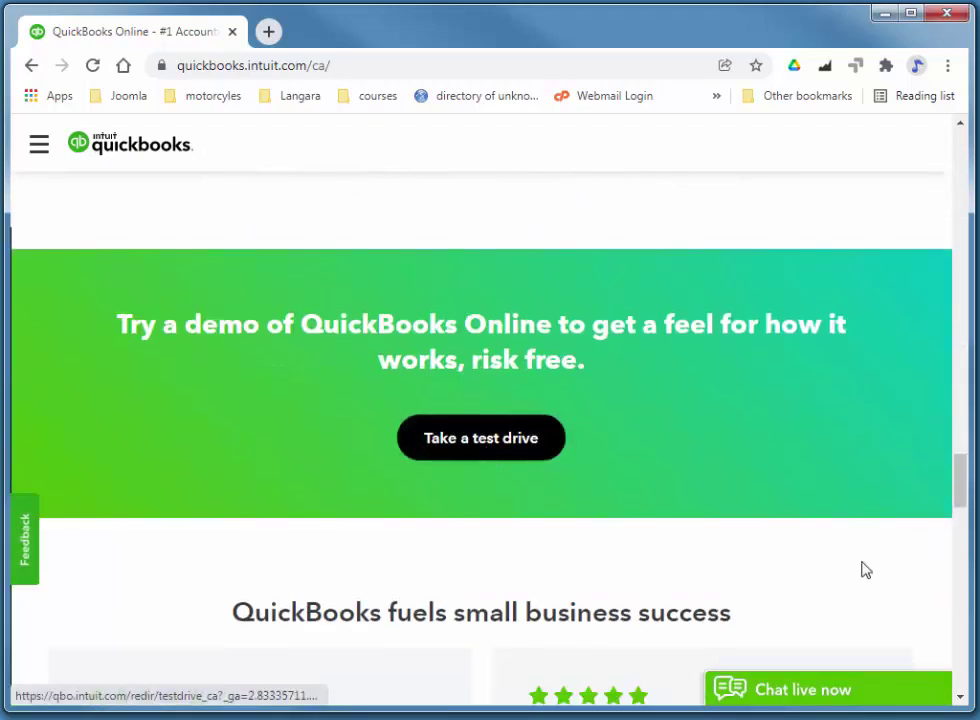
Start the test drive, pass the I'm not a robot check and continue
{"action": "left_click", "coordinate": [484, 442]}
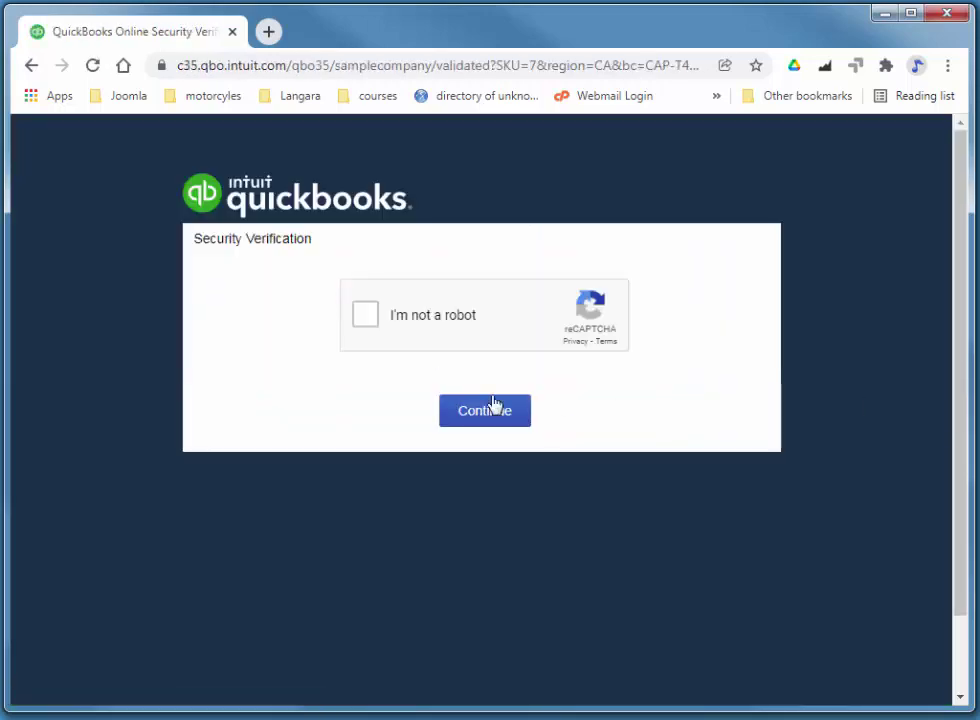
{"action": "left_click", "coordinate": [364, 318]}
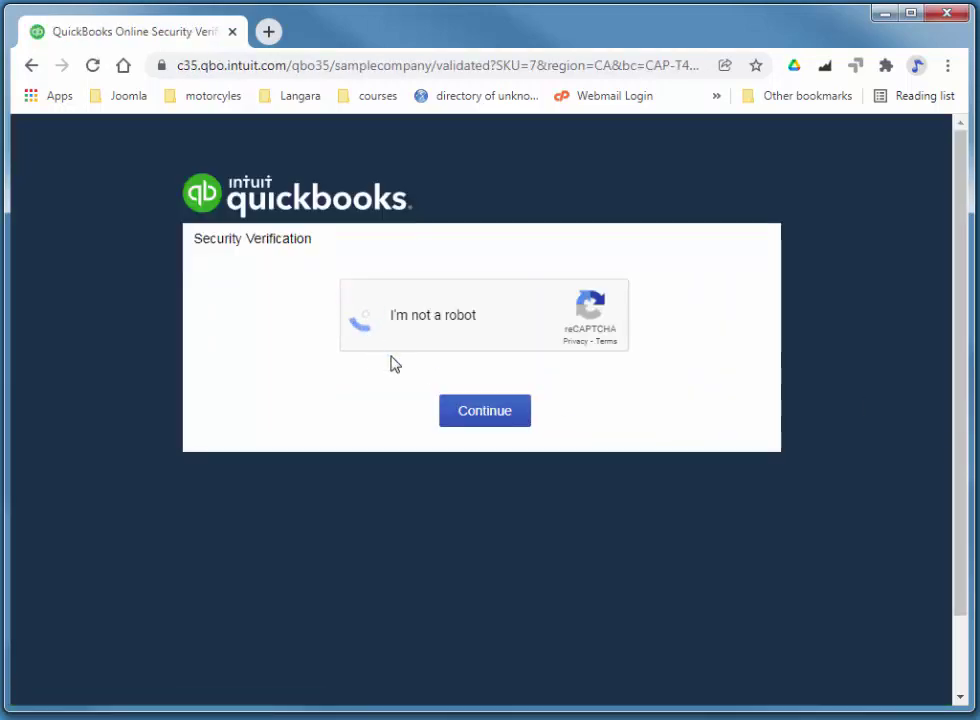
{"action": "left_click", "coordinate": [497, 420]}
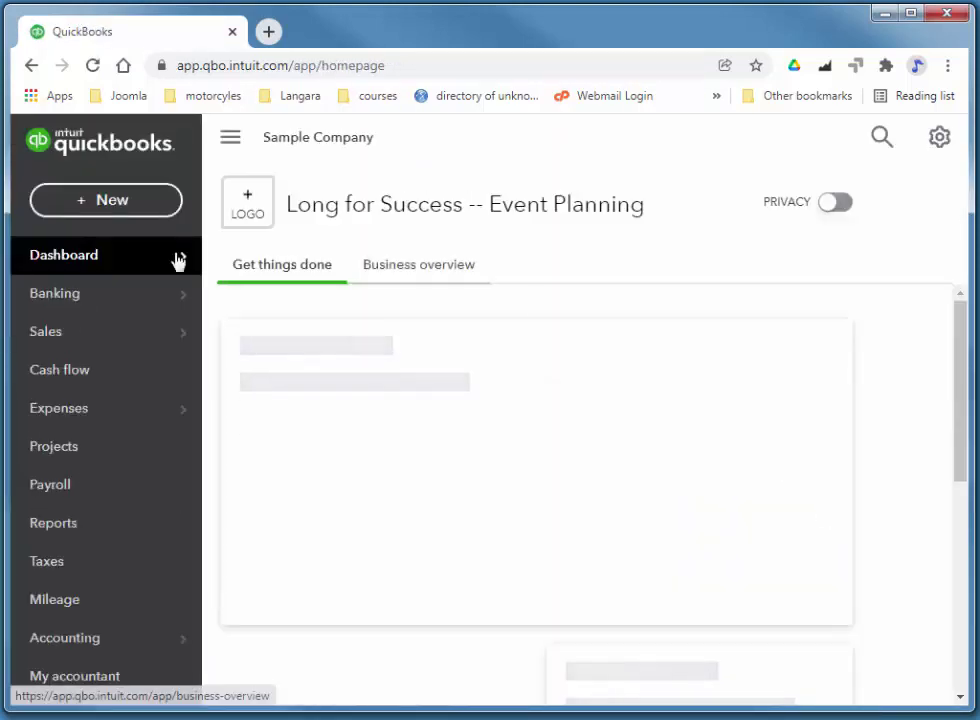
From Sales > Customers, start a new customer and enter the customer display name
{"action": "mouse_move", "coordinate": [63, 338]}
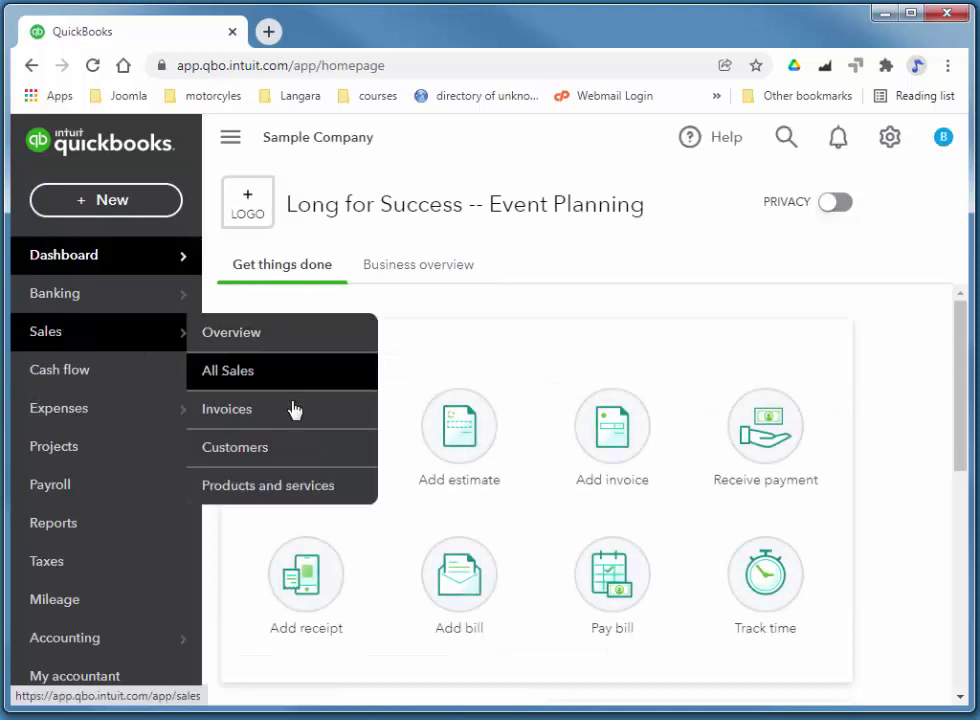
{"action": "left_click", "coordinate": [268, 448]}
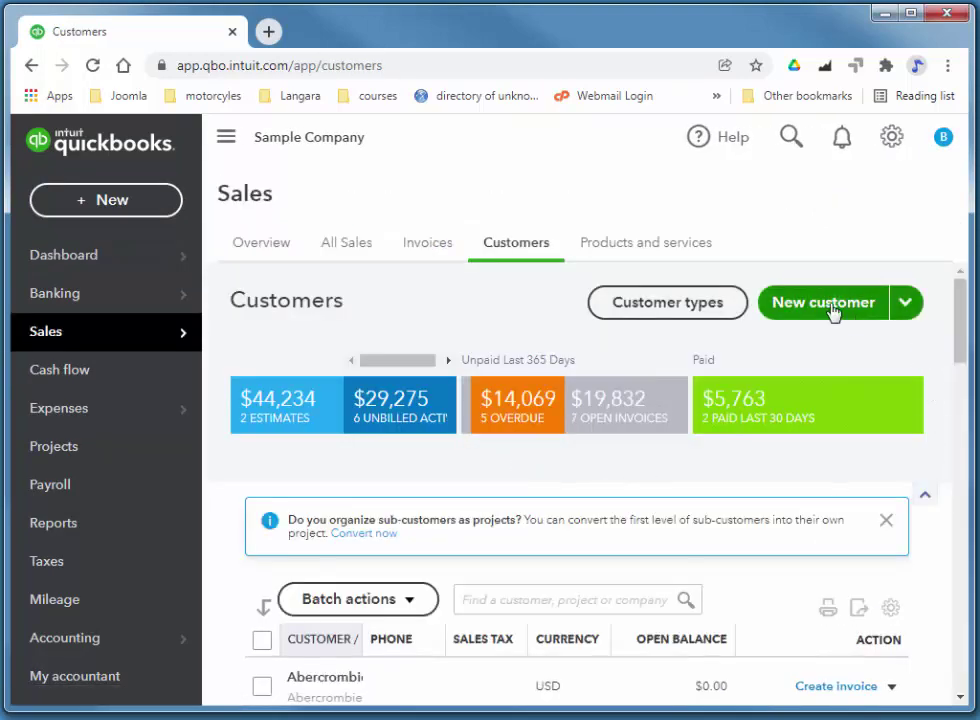
{"action": "left_click", "coordinate": [833, 311]}
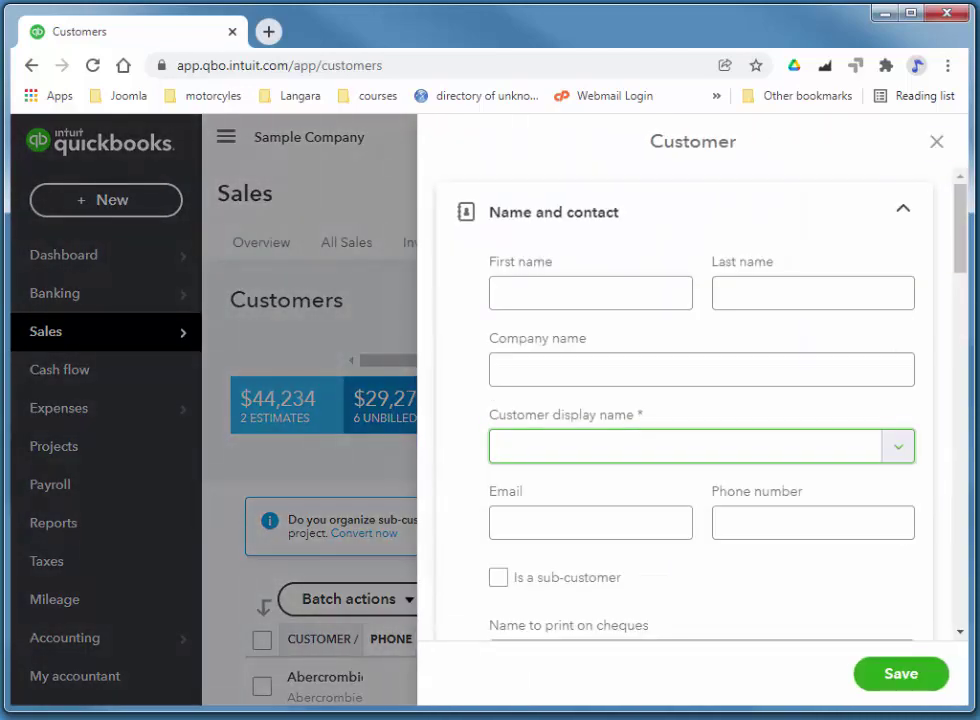
{"action": "left_click_drag", "start_coordinate": [960, 230], "coordinate": [962, 260]}
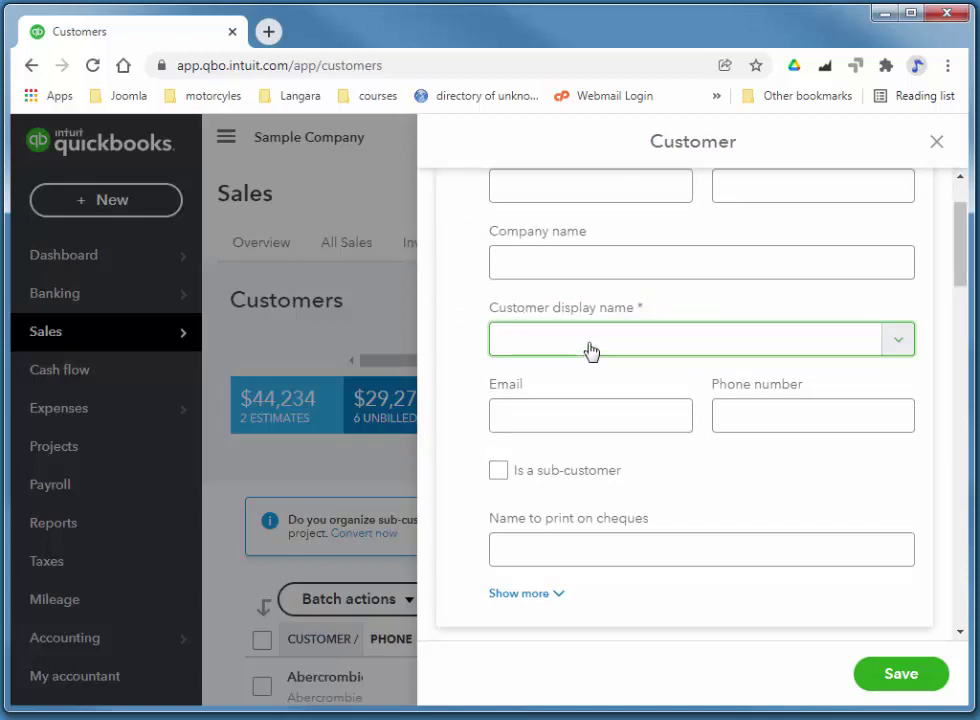
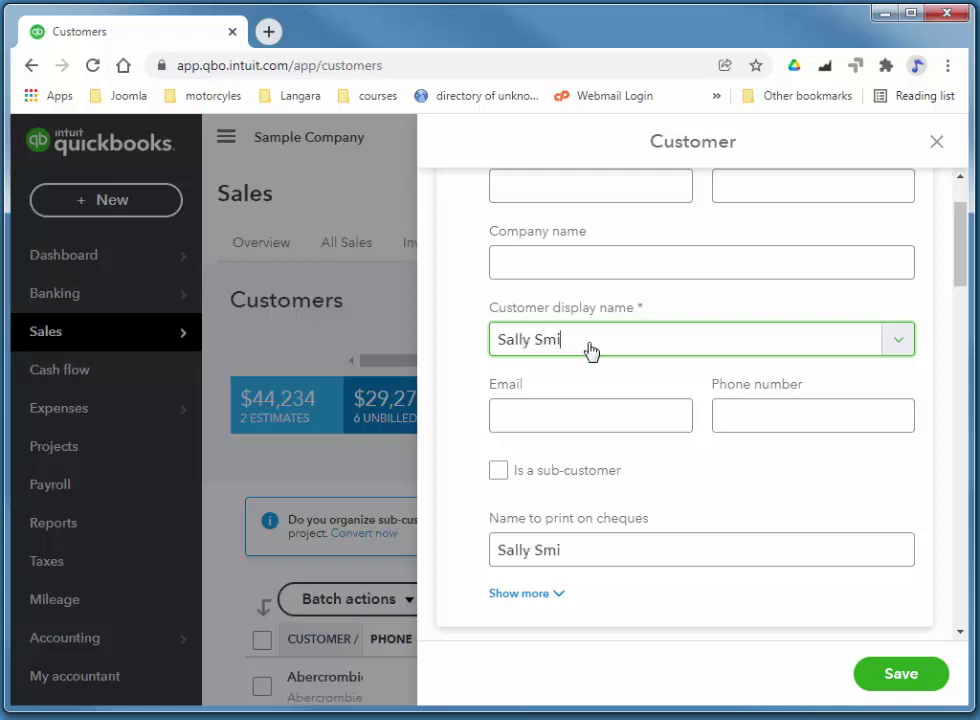
{"action": "scroll", "coordinate": [954, 262], "scroll_direction": "up", "scroll_amount": 1}
Enter the customer's first name, last name, company name and e-mail address on the form
{"action": "left_click", "coordinate": [663, 261]}
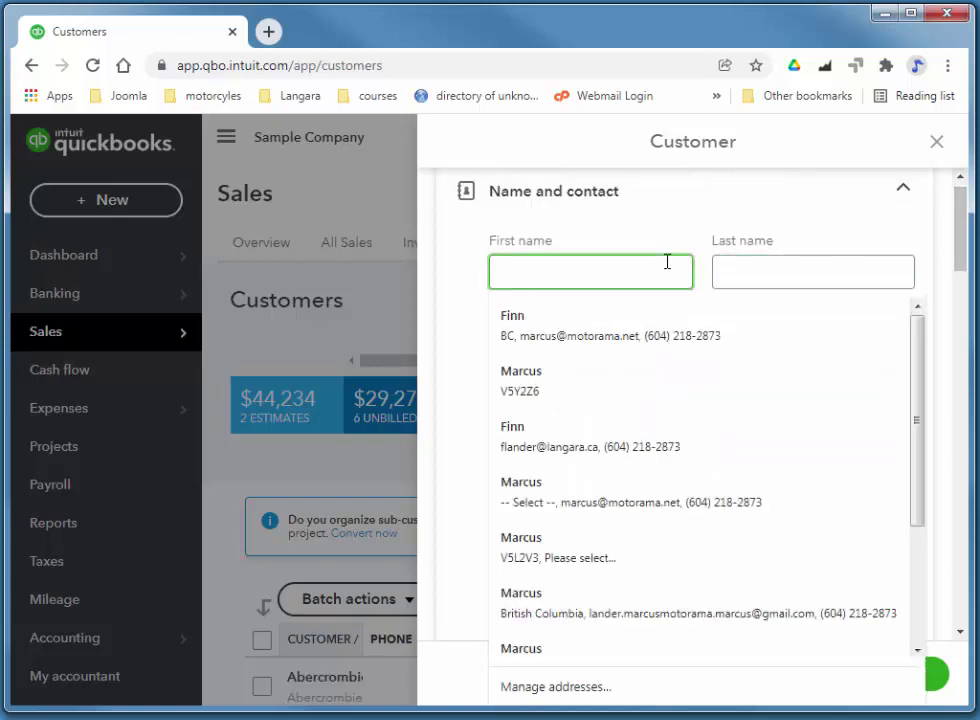
{"action": "type", "text": "Sally"}
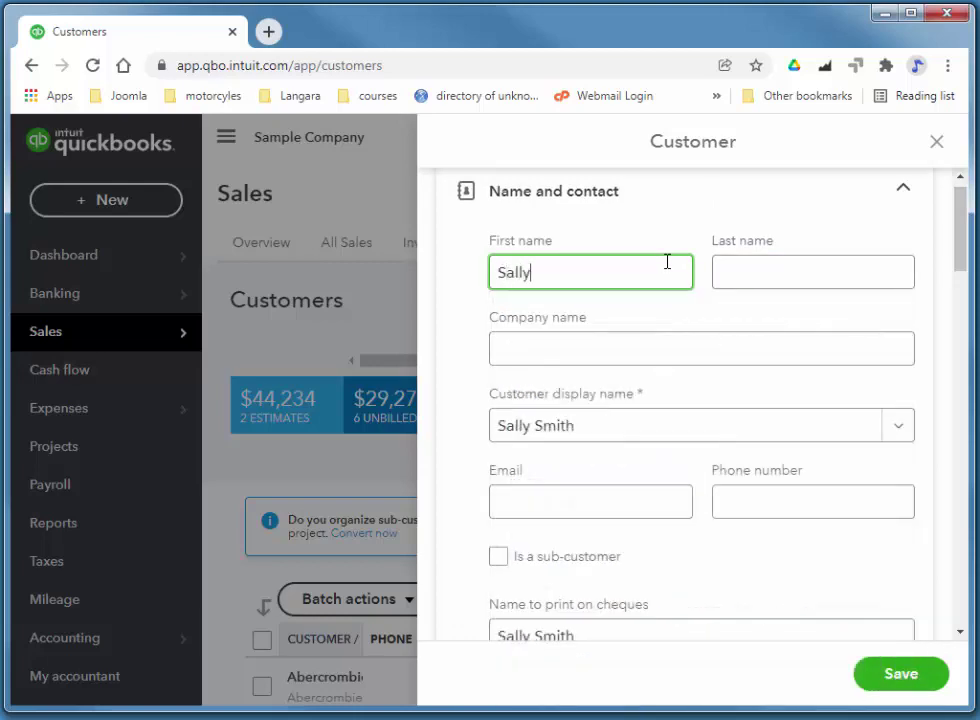
{"action": "key", "text": "Tab"}
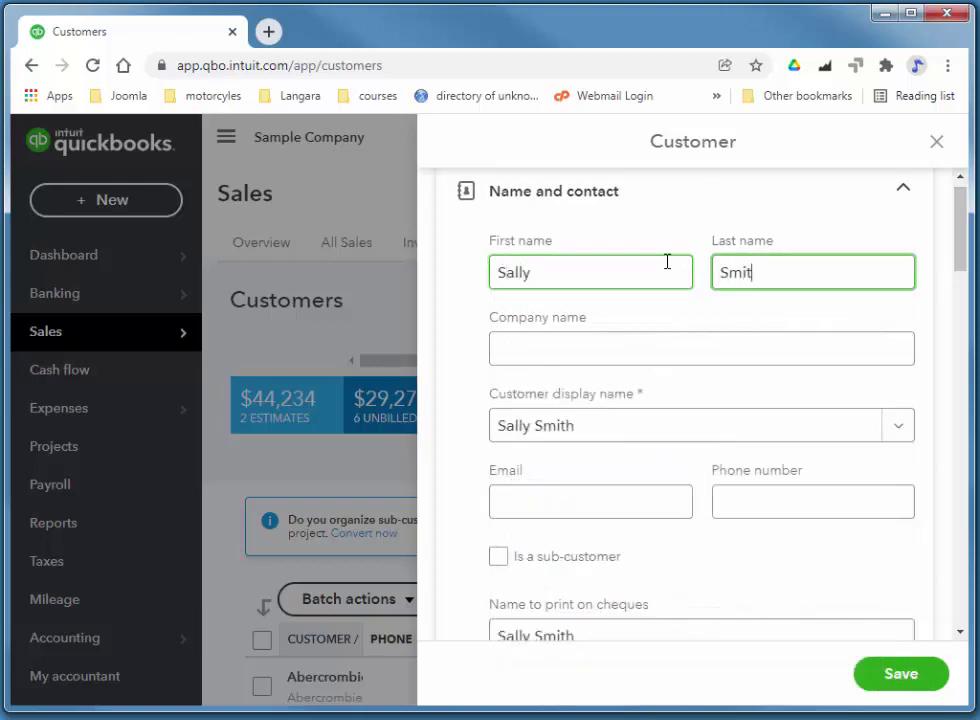
{"action": "left_click", "coordinate": [677, 336]}
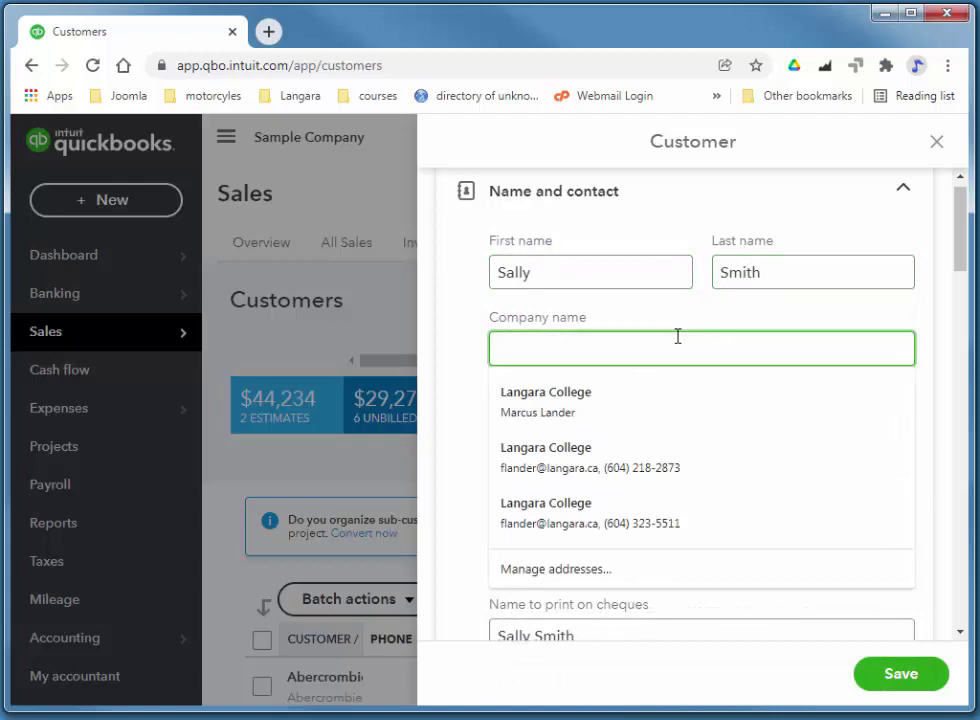
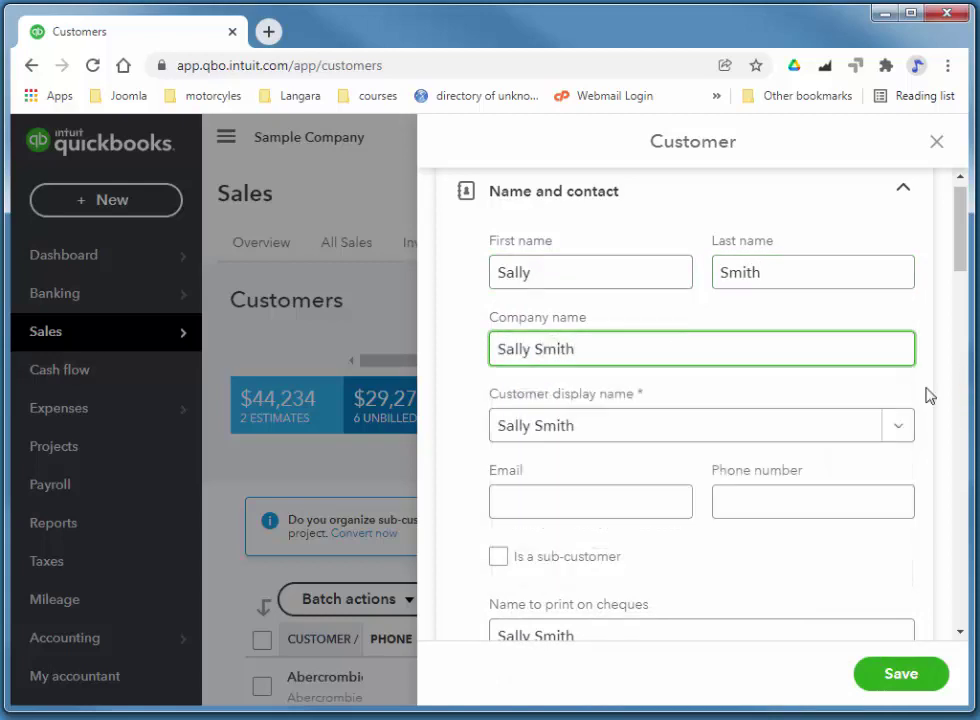
{"action": "left_click", "coordinate": [635, 496]}
{"action": "left_click", "coordinate": [637, 496]}
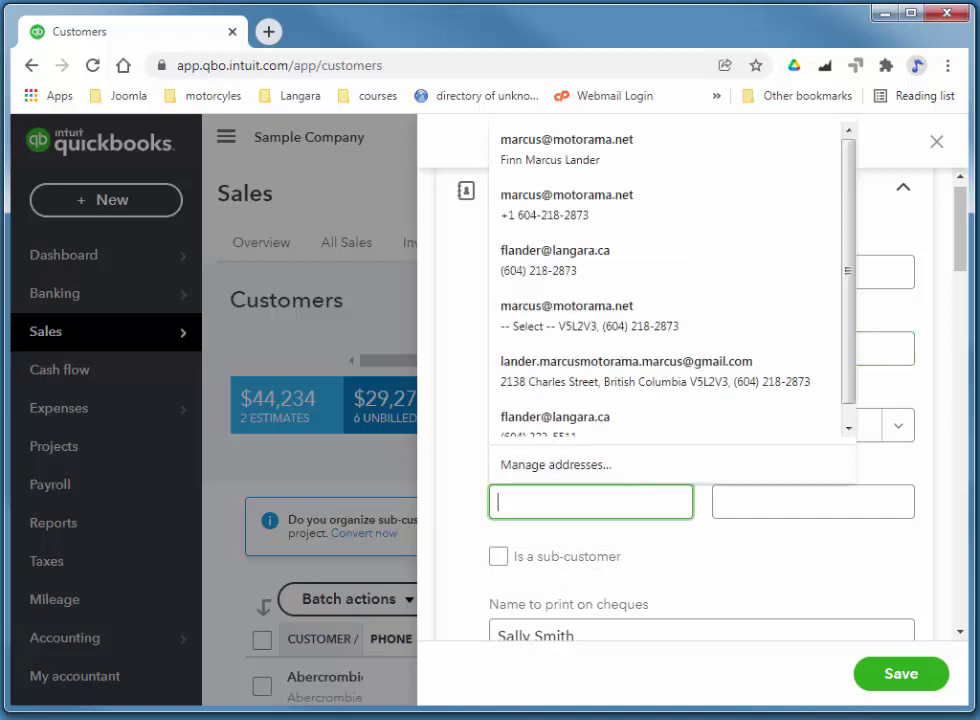
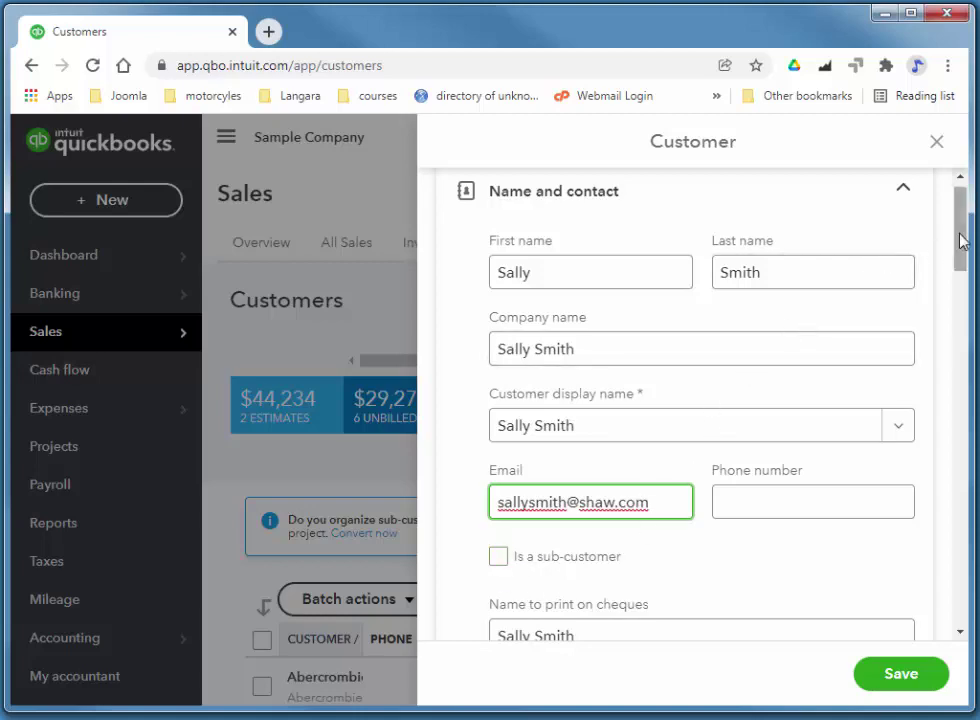
{"action": "left_click_drag", "start_coordinate": [959, 253], "coordinate": [967, 418]}
Write a note in Notes stating the customer's birthday is June 5
{"action": "left_click", "coordinate": [580, 376]}
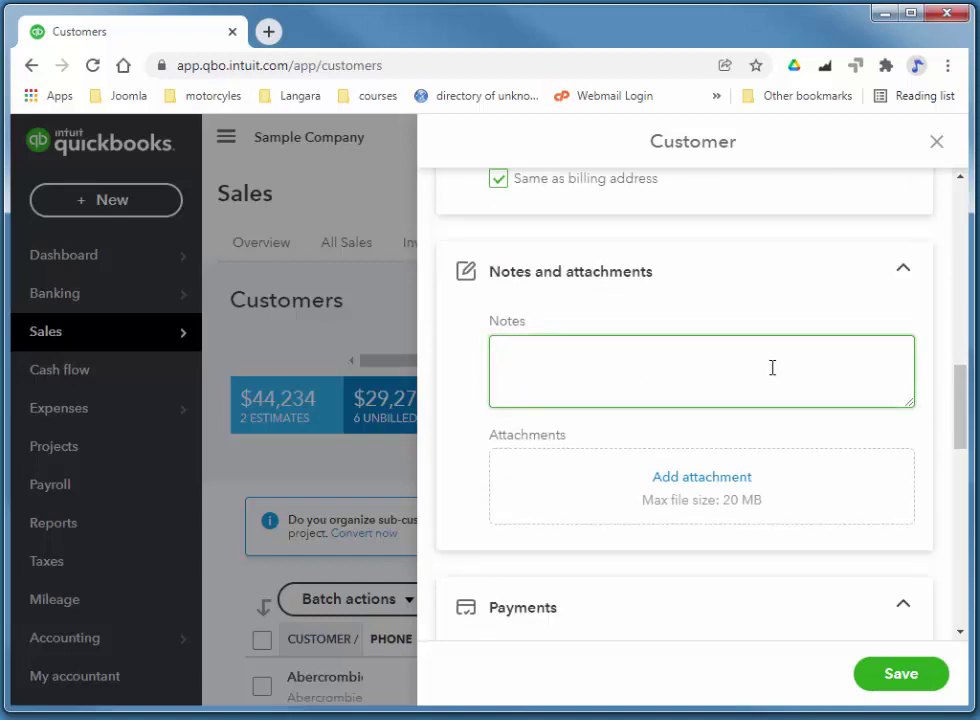
{"action": "type", "text": "Sally"}
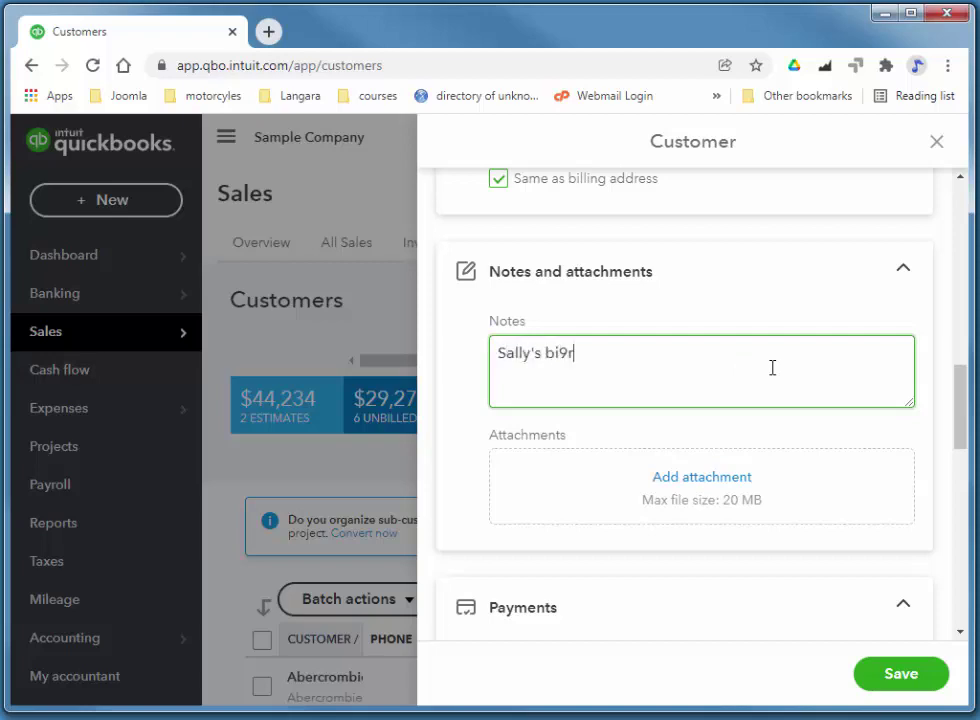
{"action": "type", "text": "'s bi9r"}
{"action": "key", "text": "BackSpace"}
{"action": "key", "text": "BackSpace"}
{"action": "type", "text": "rthday"}
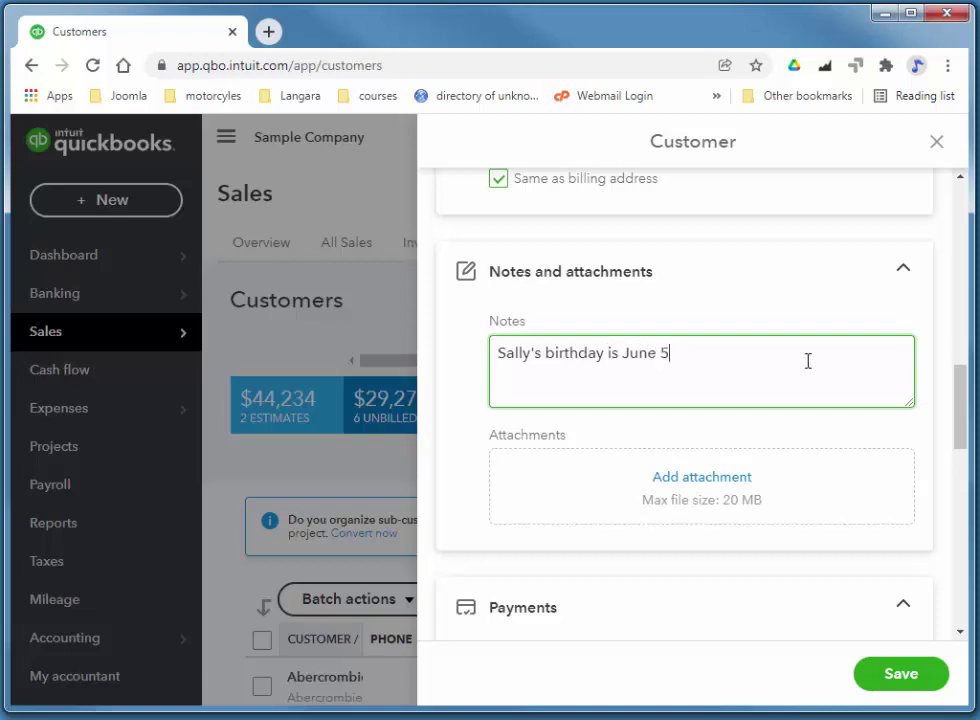
{"action": "type", "text": "is June 5"}
{"action": "left_click_drag", "start_coordinate": [962, 405], "coordinate": [963, 466]}
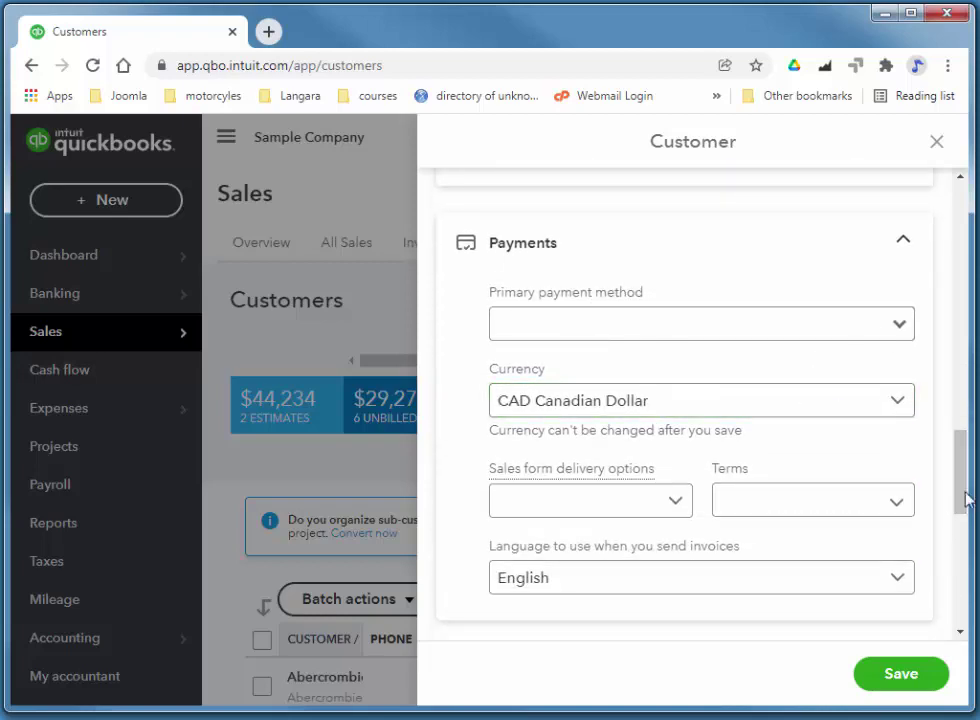
Set the customer's primary payment method to Cheque
{"action": "scroll", "coordinate": [965, 500], "scroll_direction": "up", "scroll_amount": 1}
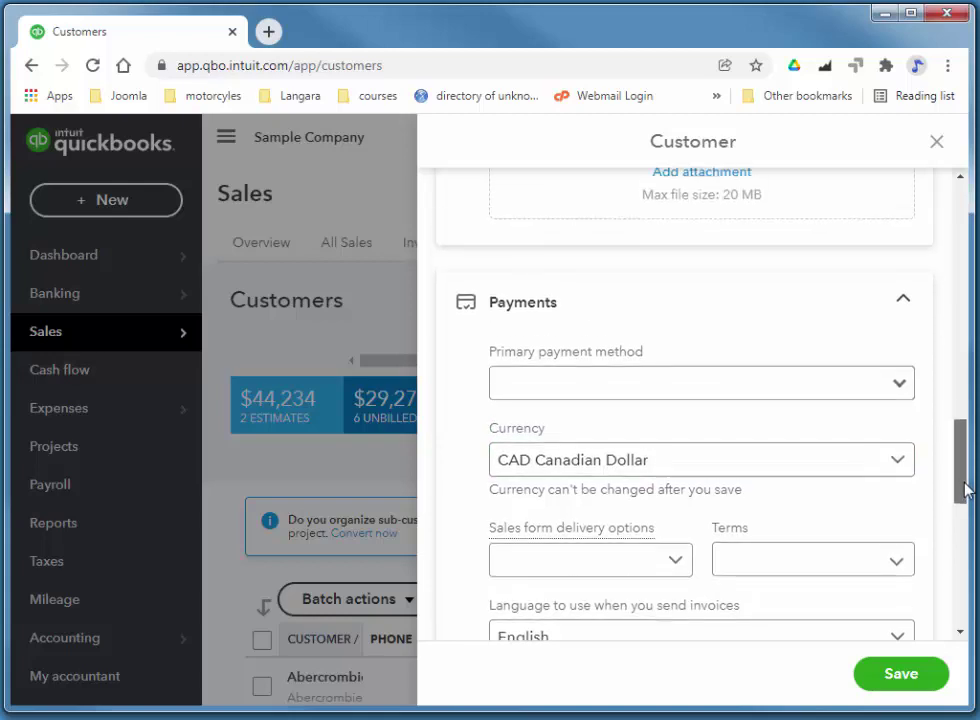
{"action": "left_click", "coordinate": [905, 390]}
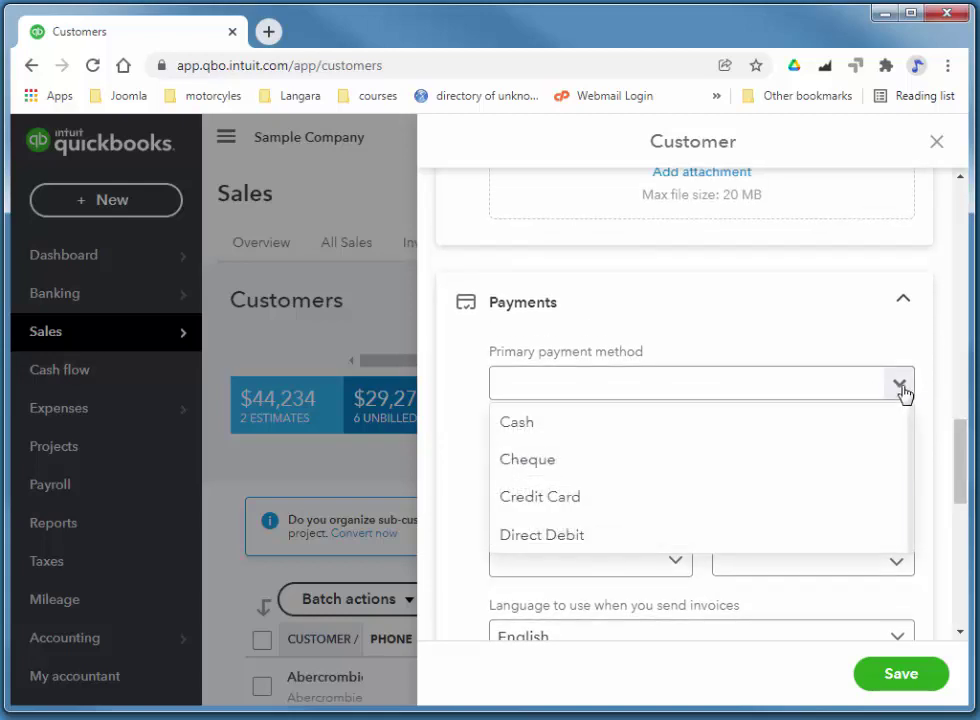
{"action": "left_click", "coordinate": [632, 471]}
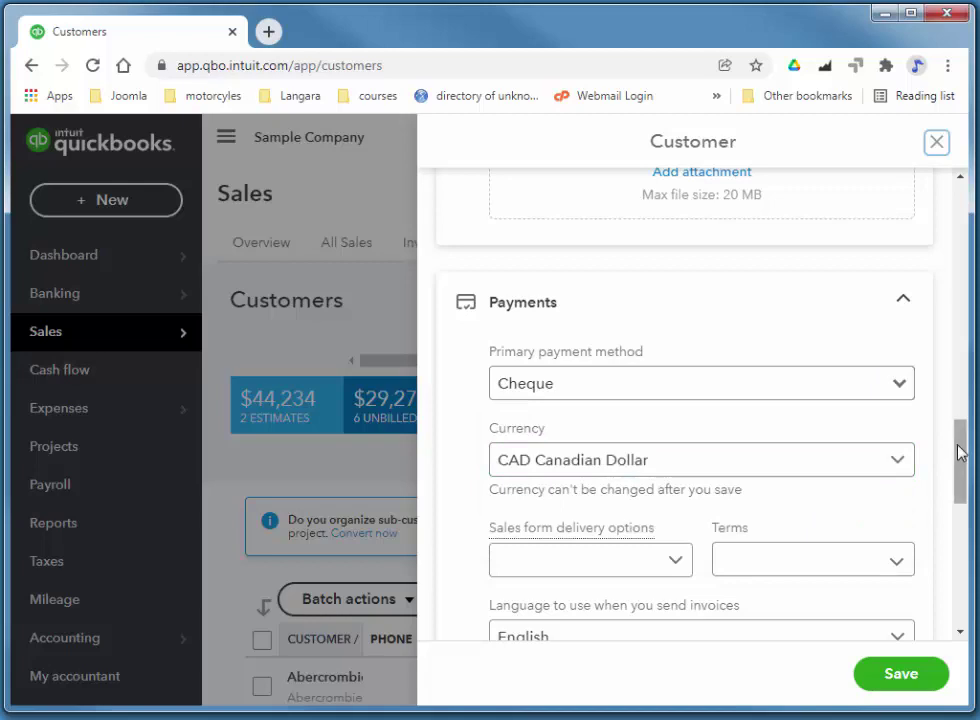
{"action": "left_click_drag", "start_coordinate": [957, 452], "coordinate": [966, 482]}
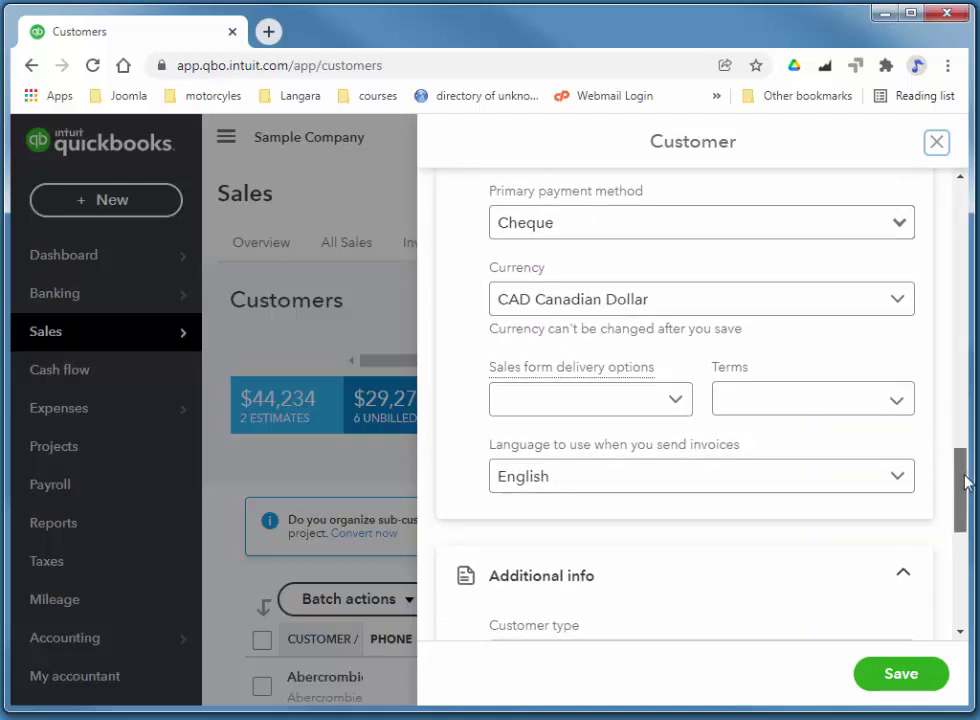
Give the customer Net 30 terms and save the customer record
{"action": "left_click", "coordinate": [895, 405]}
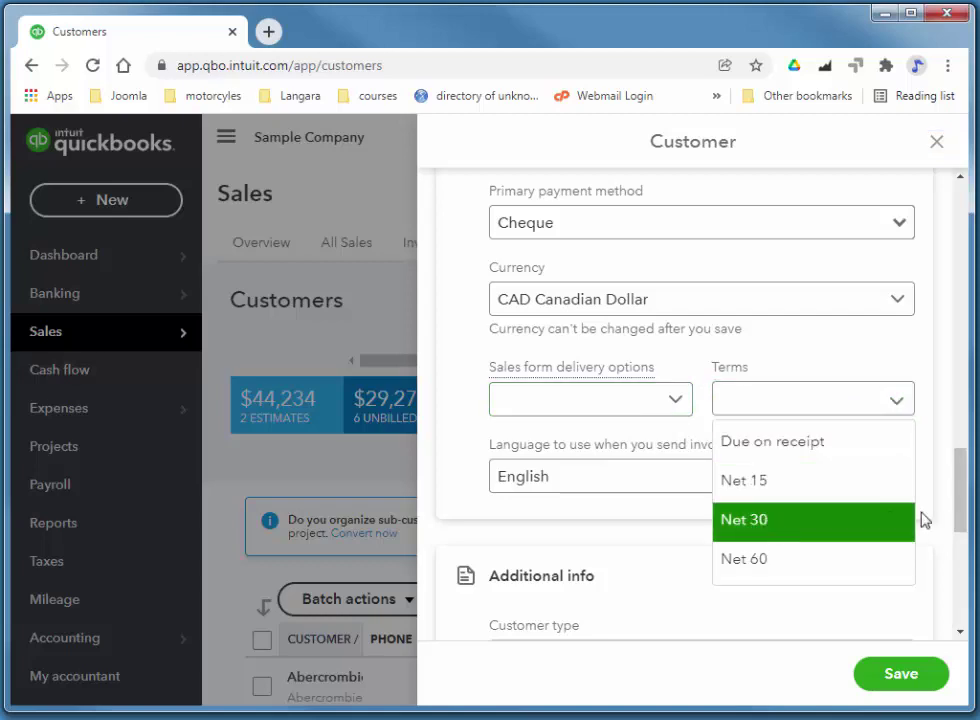
{"action": "left_click", "coordinate": [757, 519]}
{"action": "scroll", "coordinate": [955, 505], "scroll_direction": "down", "scroll_amount": 1}
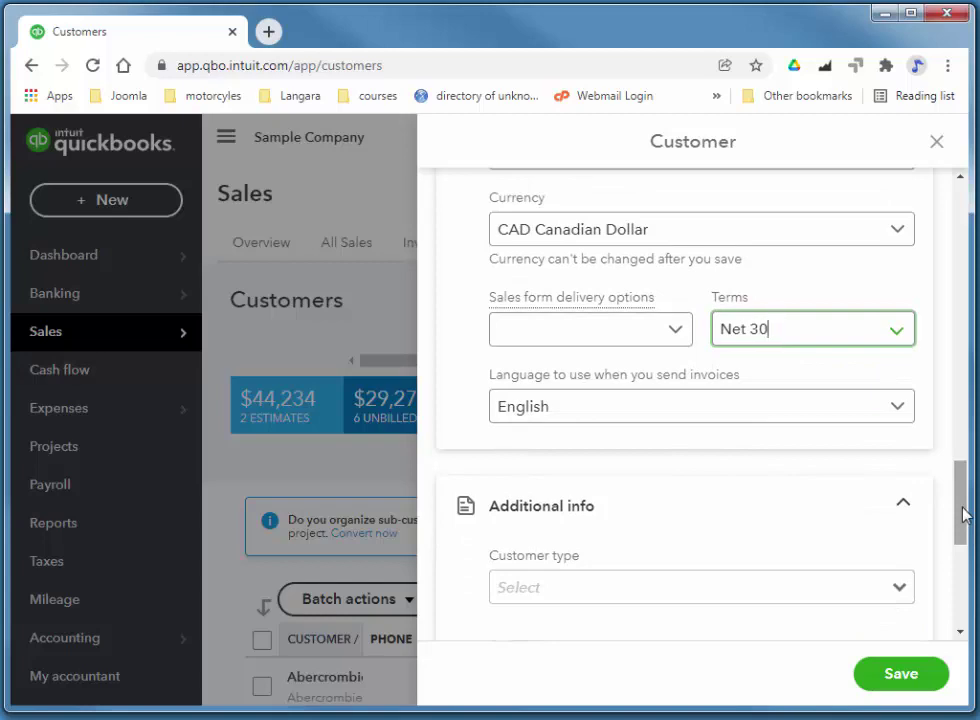
{"action": "left_click_drag", "start_coordinate": [962, 511], "coordinate": [947, 575]}
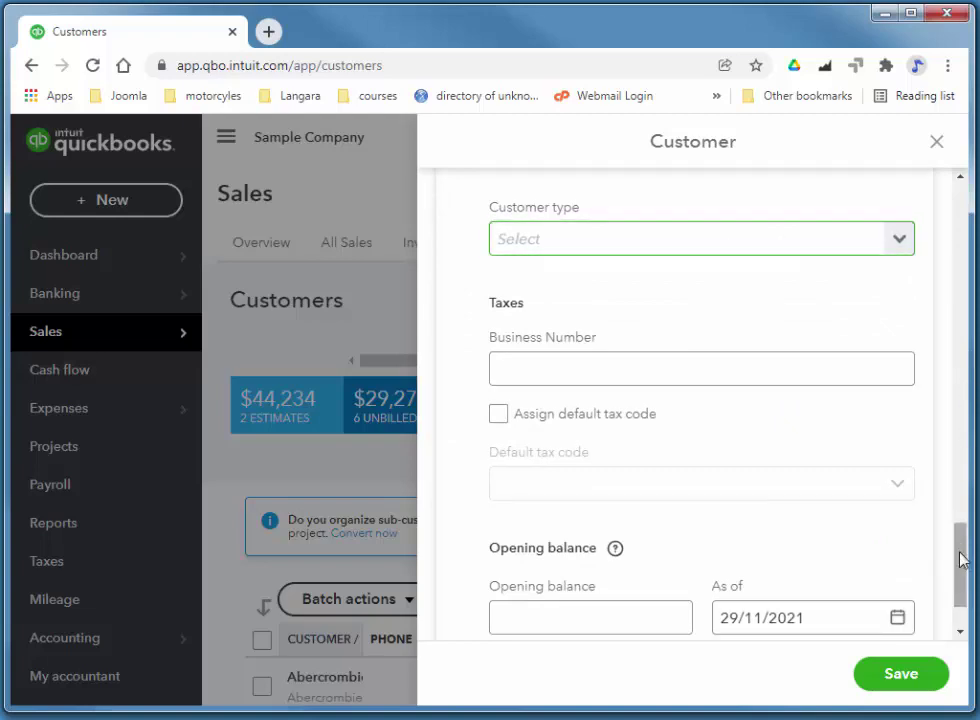
{"action": "scroll", "coordinate": [960, 565], "scroll_direction": "down", "scroll_amount": 1}
{"action": "left_click", "coordinate": [593, 328]}
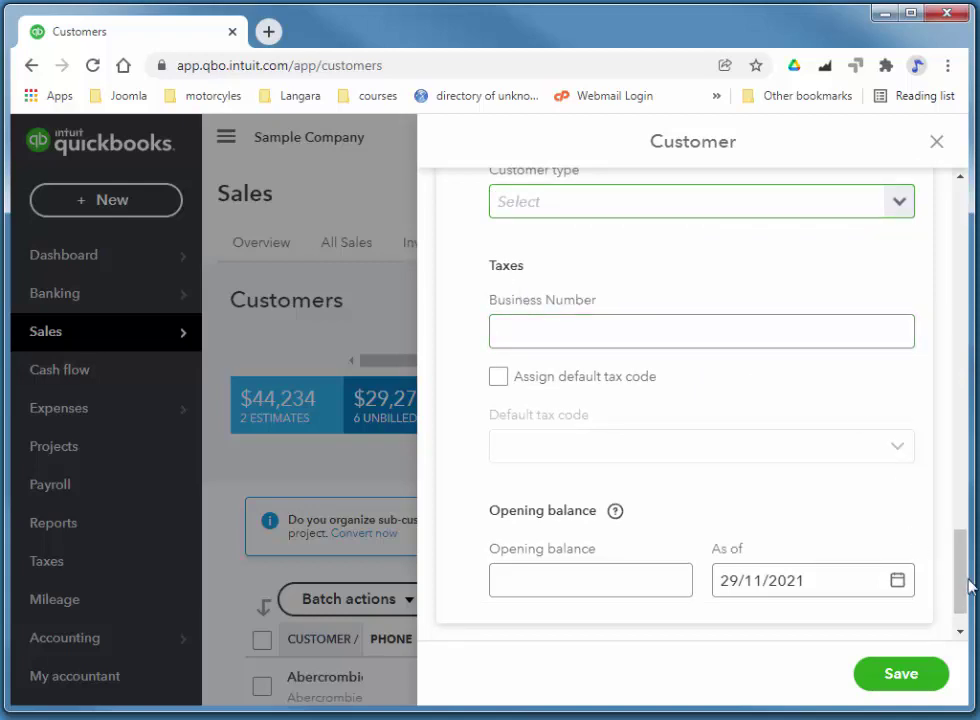
{"action": "scroll", "coordinate": [960, 597], "scroll_direction": "down", "scroll_amount": 1}
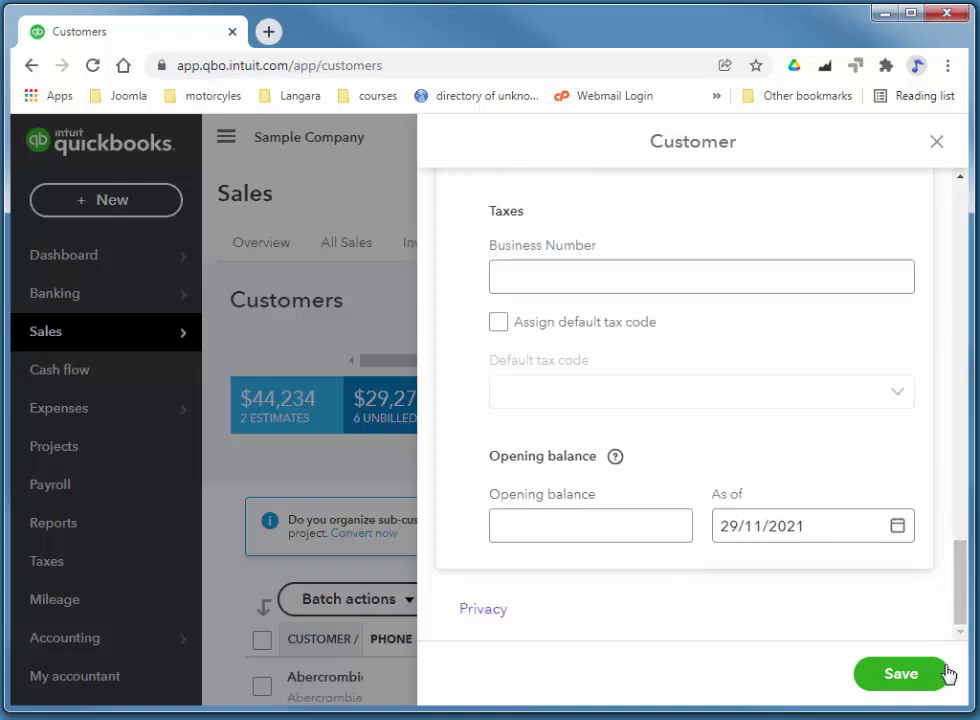
{"action": "left_click", "coordinate": [903, 674]}
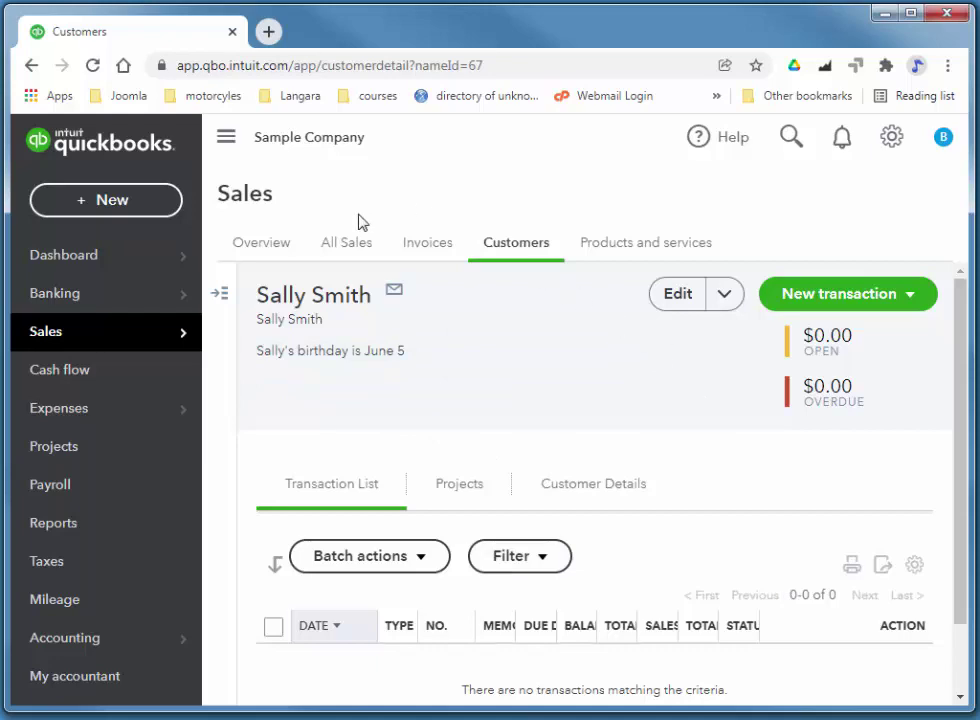
From All Sales, create a new Sales Receipt, no. 1017
{"action": "left_click", "coordinate": [912, 296]}
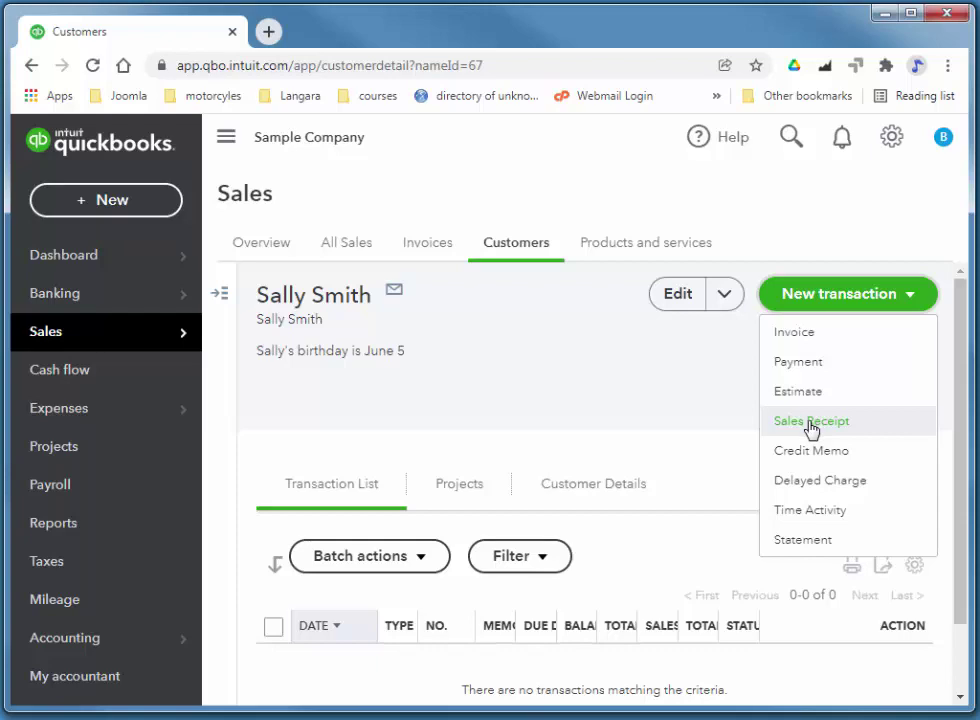
{"action": "left_click", "coordinate": [339, 247]}
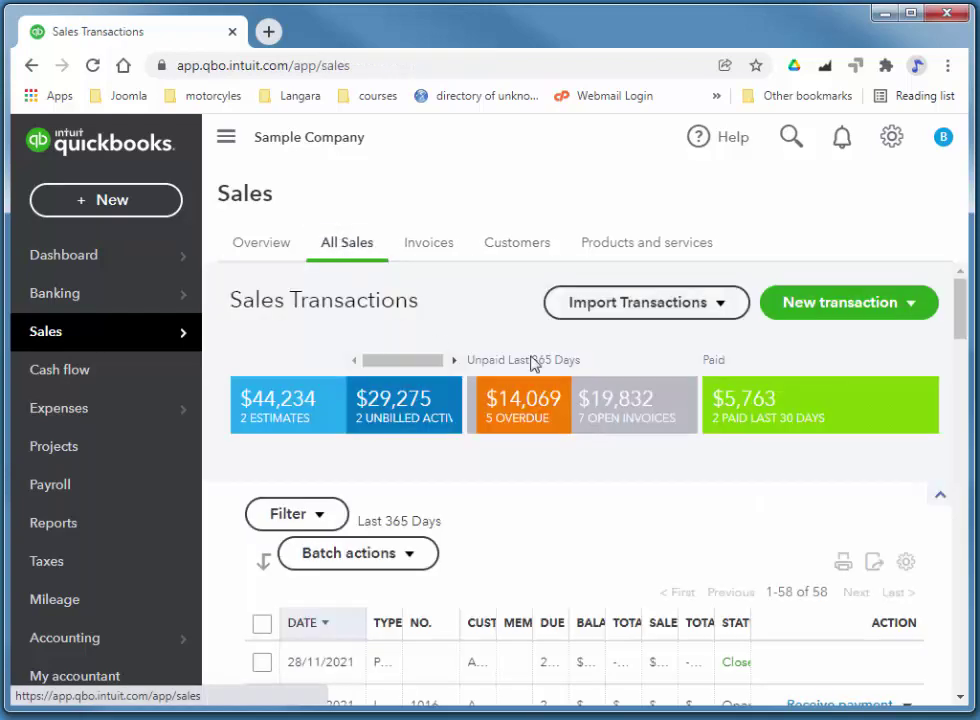
{"action": "left_click", "coordinate": [876, 314]}
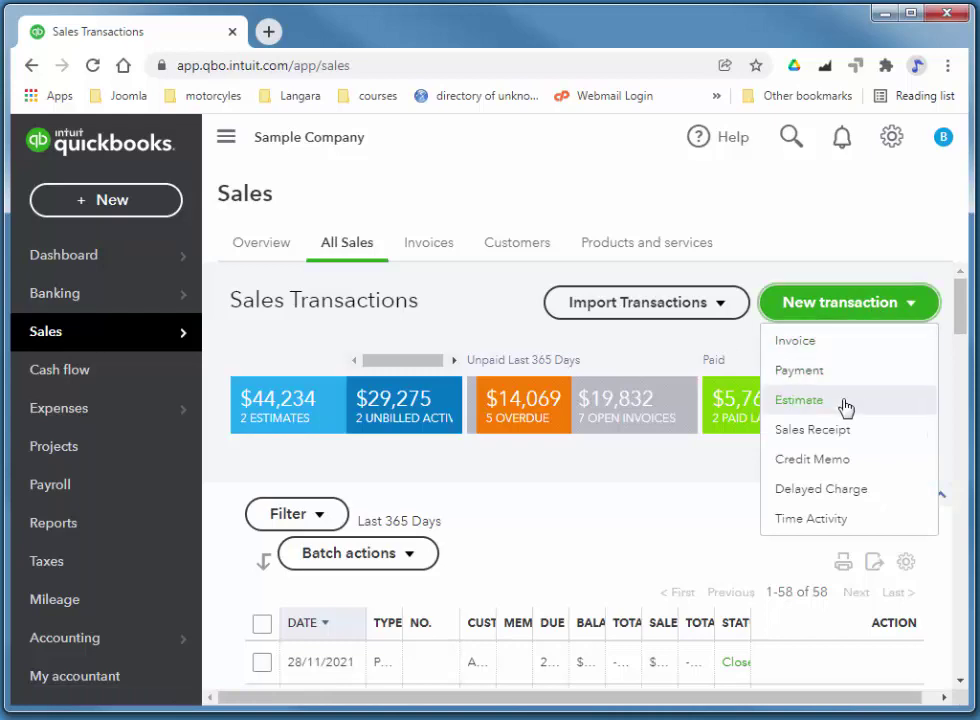
{"action": "left_click", "coordinate": [836, 432]}
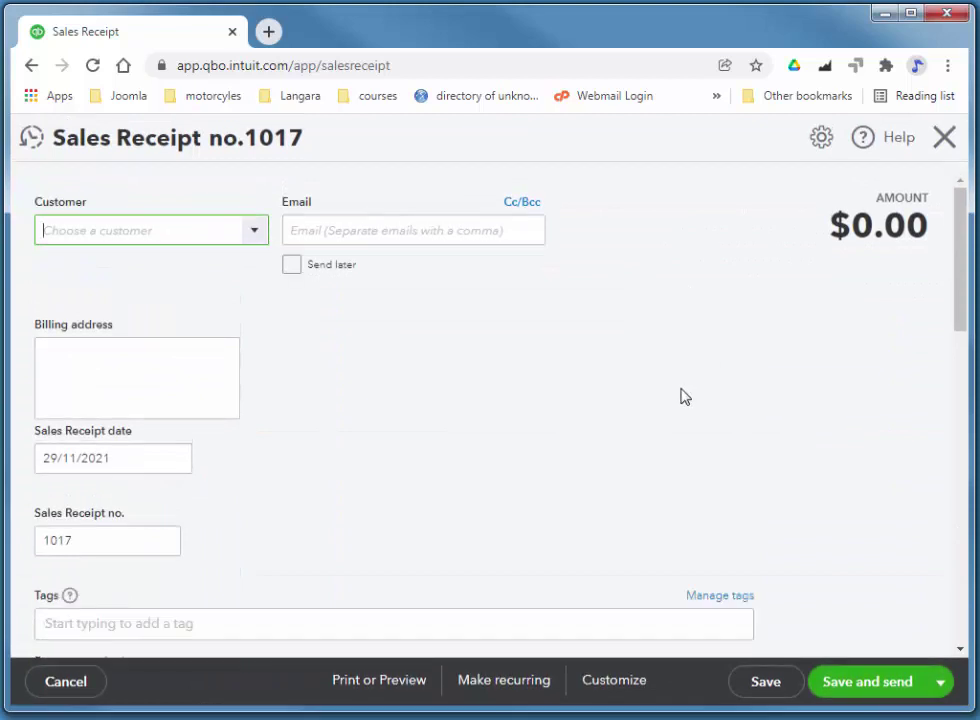
Add a new customer from the Customer dropdown and save it onto the receipt
{"action": "left_click", "coordinate": [256, 233]}
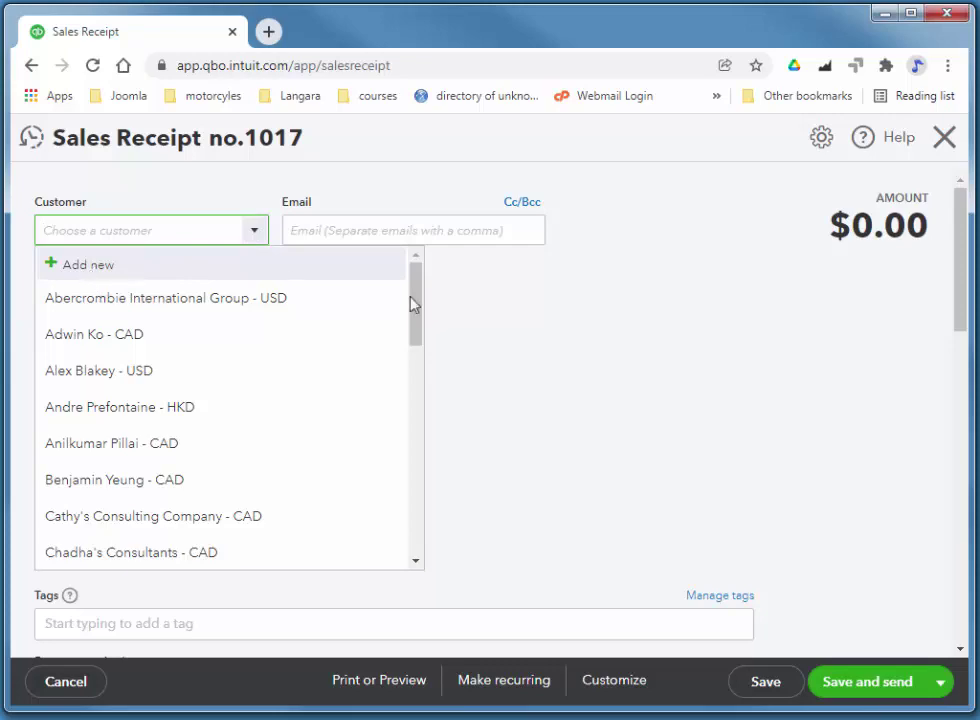
{"action": "left_click", "coordinate": [91, 275]}
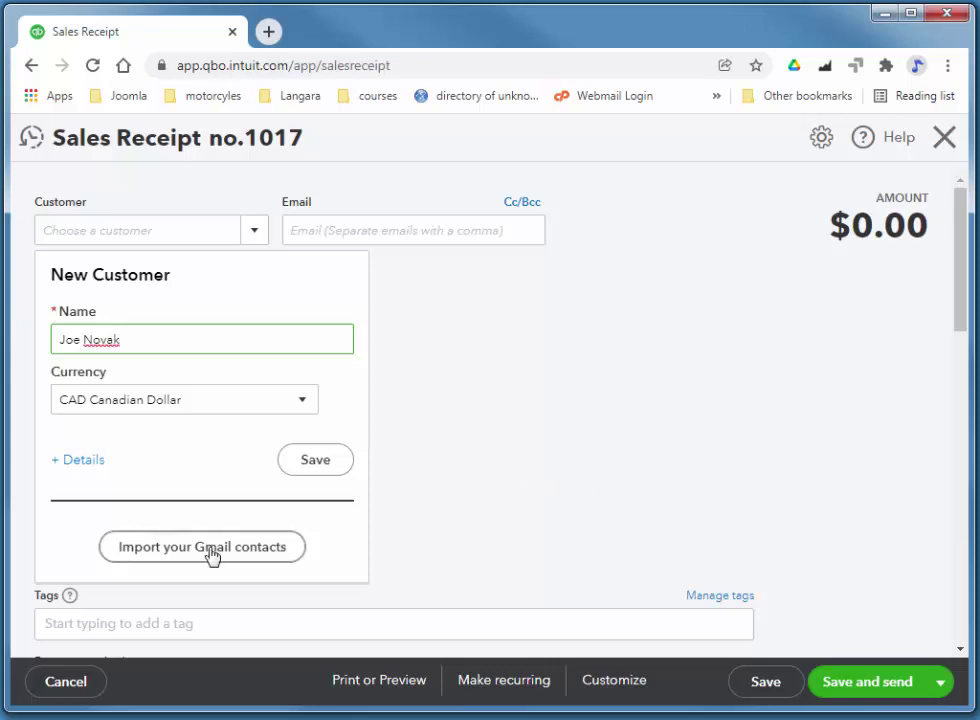
{"action": "left_click", "coordinate": [330, 470]}
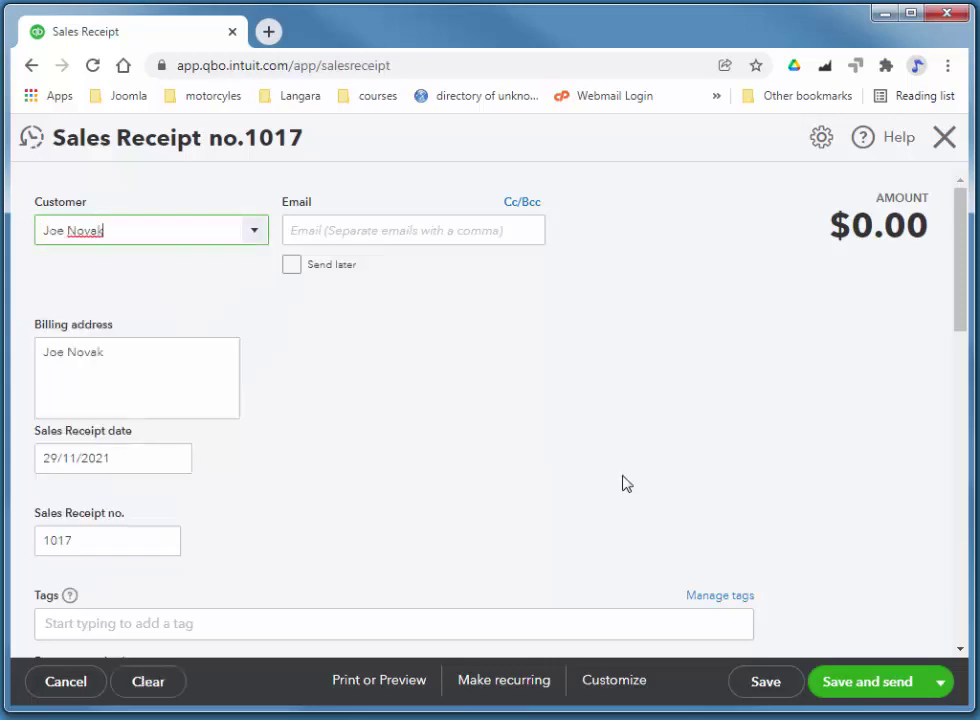
{"action": "scroll", "coordinate": [430, 376], "scroll_direction": "down", "scroll_amount": 1}
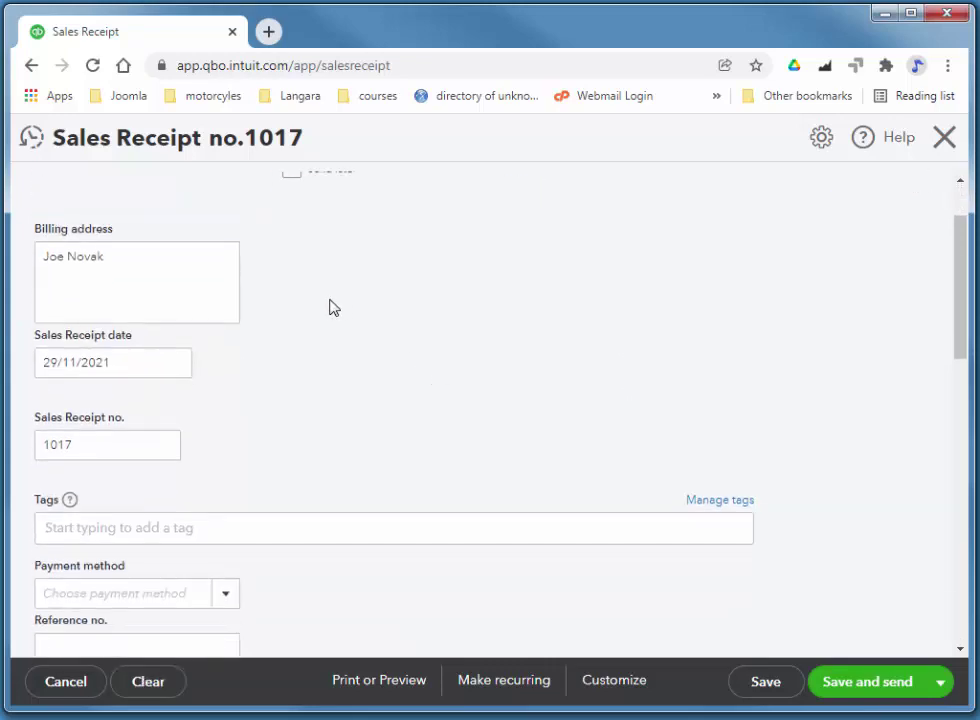
{"action": "scroll", "coordinate": [436, 334], "scroll_direction": "down", "scroll_amount": 3}
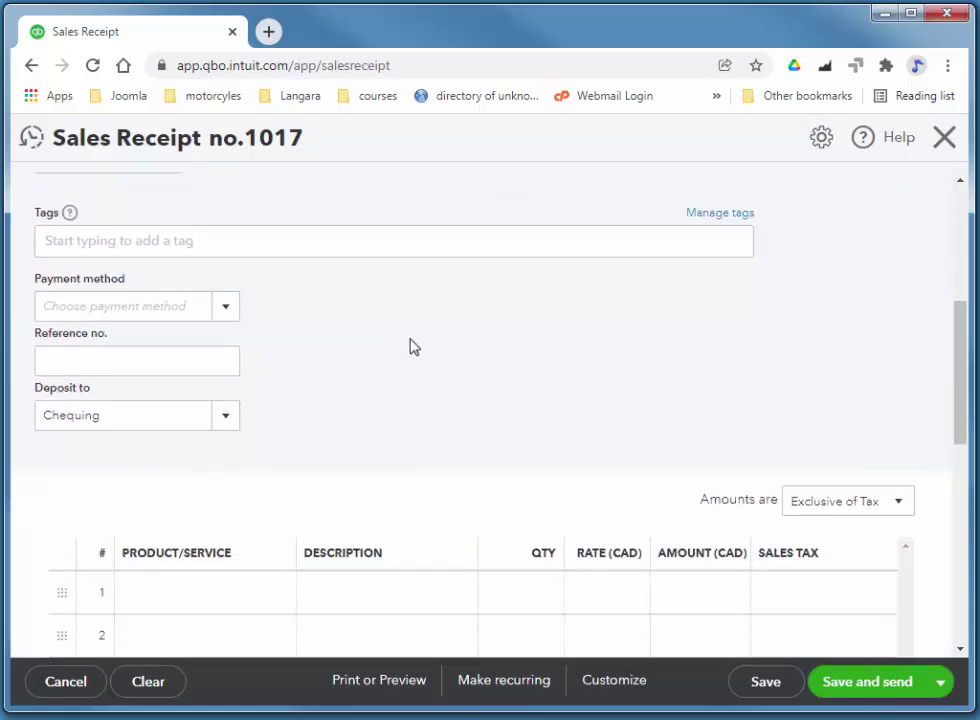
{"action": "scroll", "coordinate": [420, 390], "scroll_direction": "up", "scroll_amount": 1}
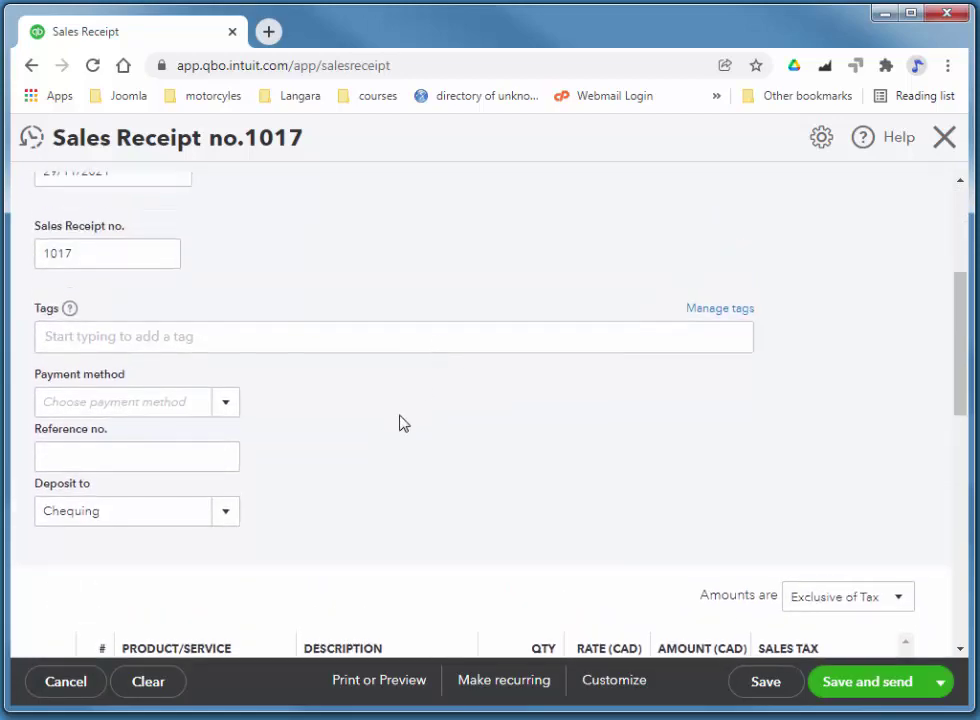
Set the payment method to Cheque with reference Cheque no. 104
{"action": "left_click", "coordinate": [229, 405]}
{"action": "left_click", "coordinate": [136, 503]}
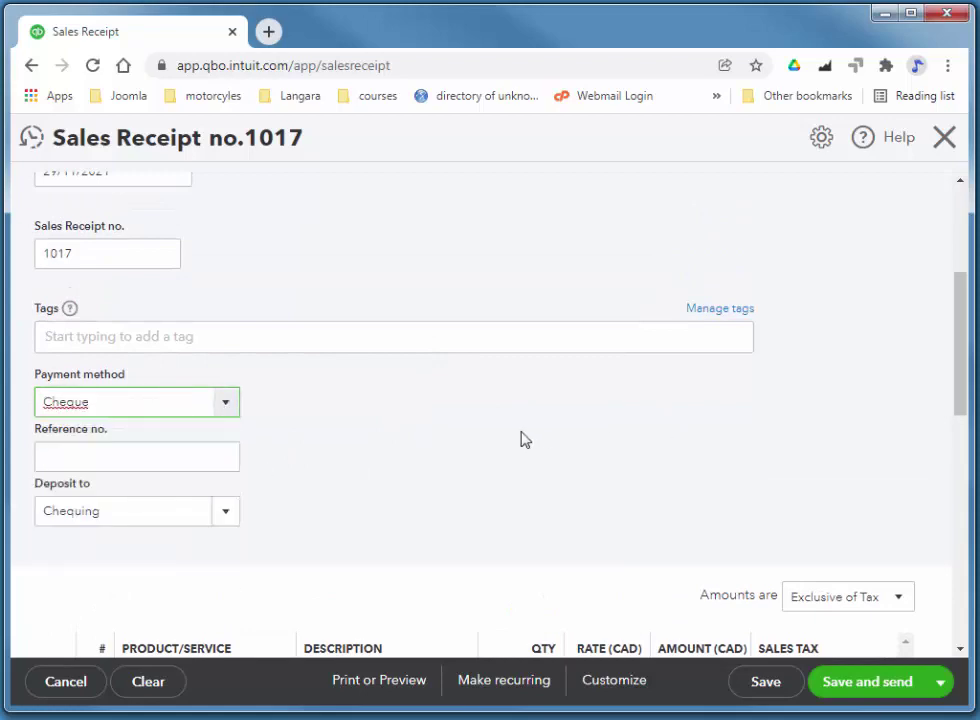
{"action": "left_click", "coordinate": [142, 460]}
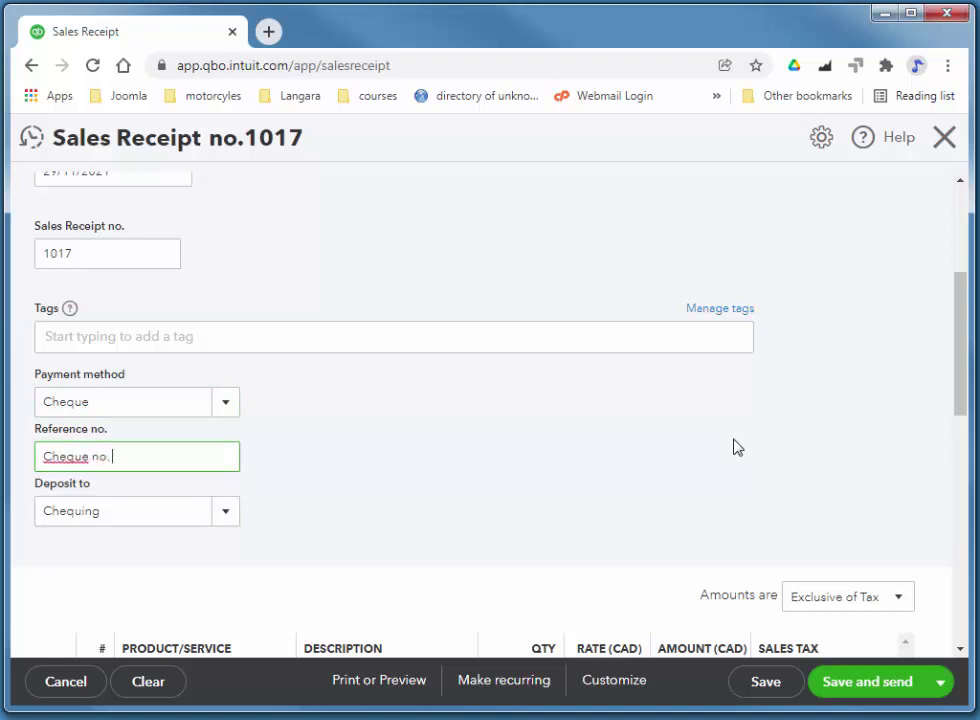
{"action": "left_click", "coordinate": [389, 492]}
{"action": "scroll", "coordinate": [150, 450], "scroll_direction": "down", "scroll_amount": 2}
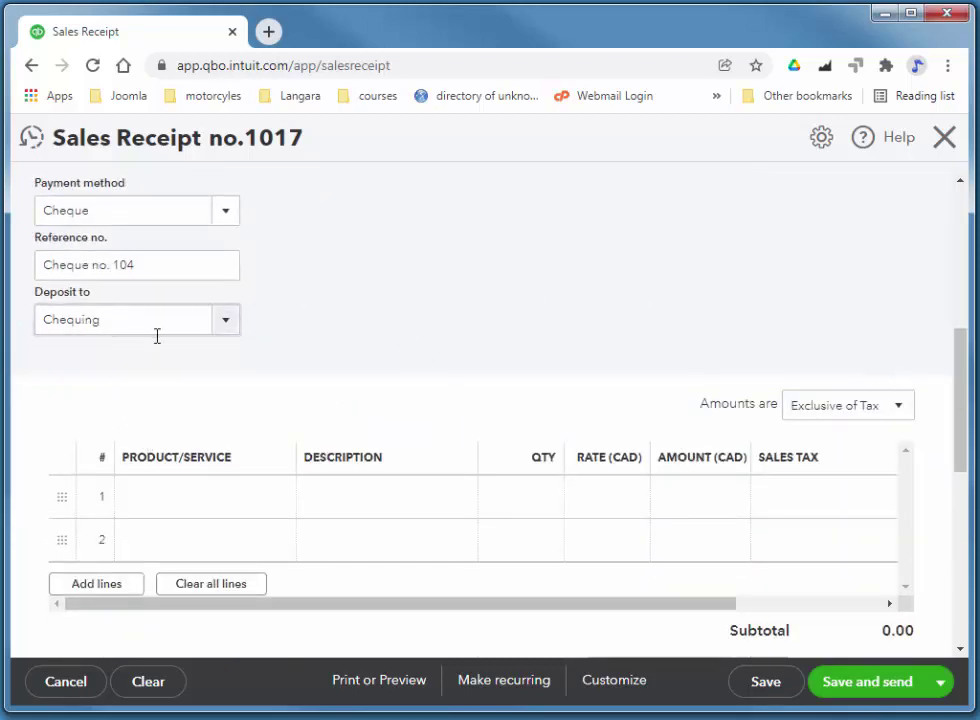
Keep Chequing as the Deposit to account
{"action": "left_click", "coordinate": [230, 322]}
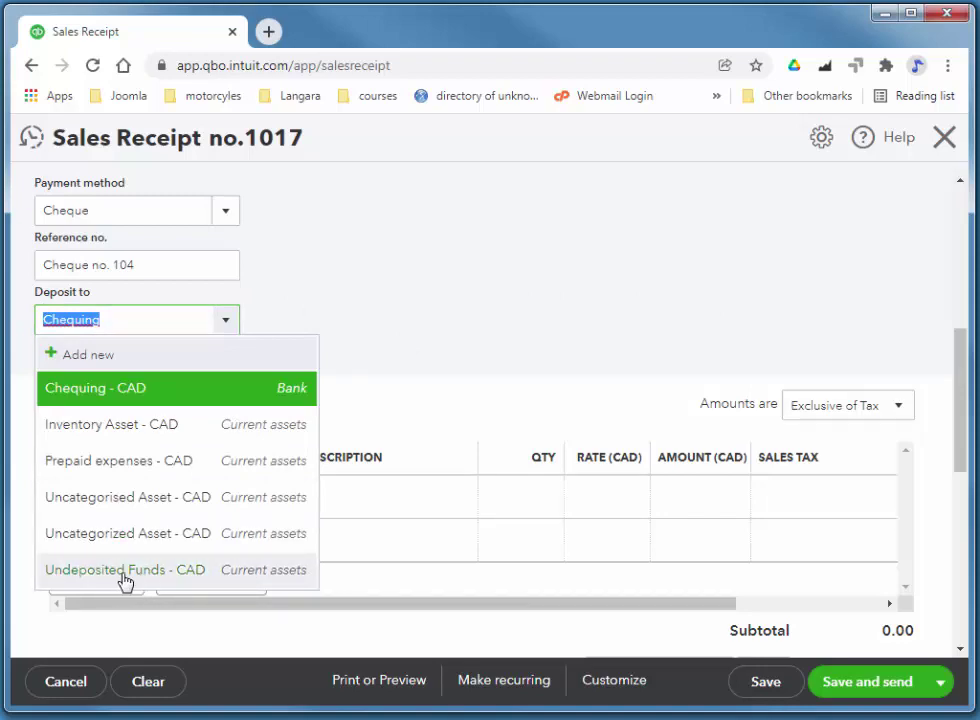
{"action": "left_click", "coordinate": [492, 273]}
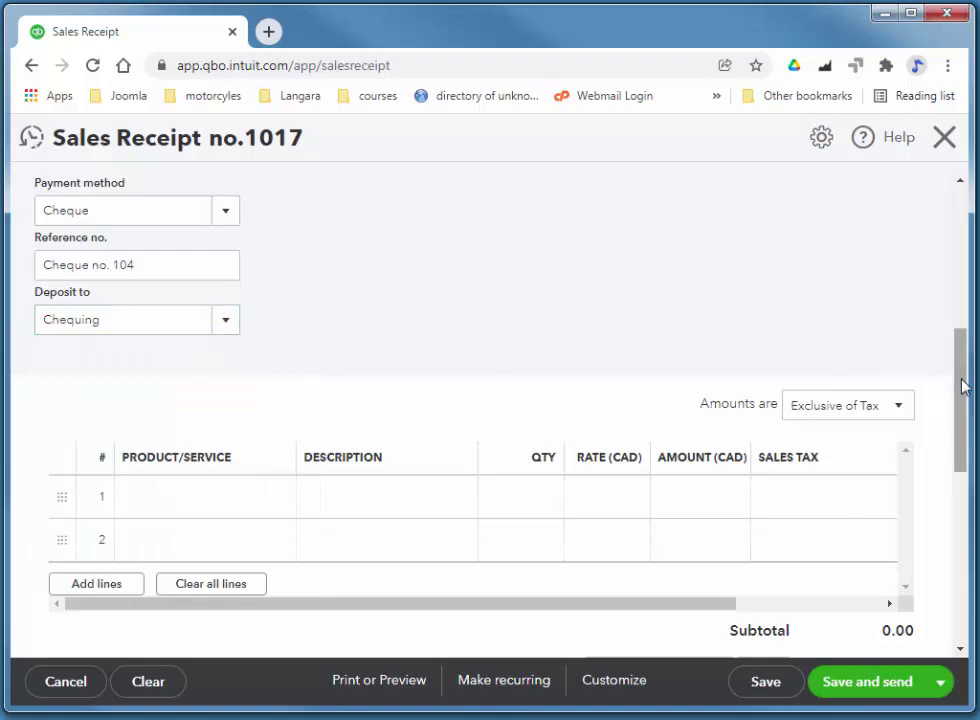
{"action": "left_click_drag", "start_coordinate": [963, 387], "coordinate": [961, 412]}
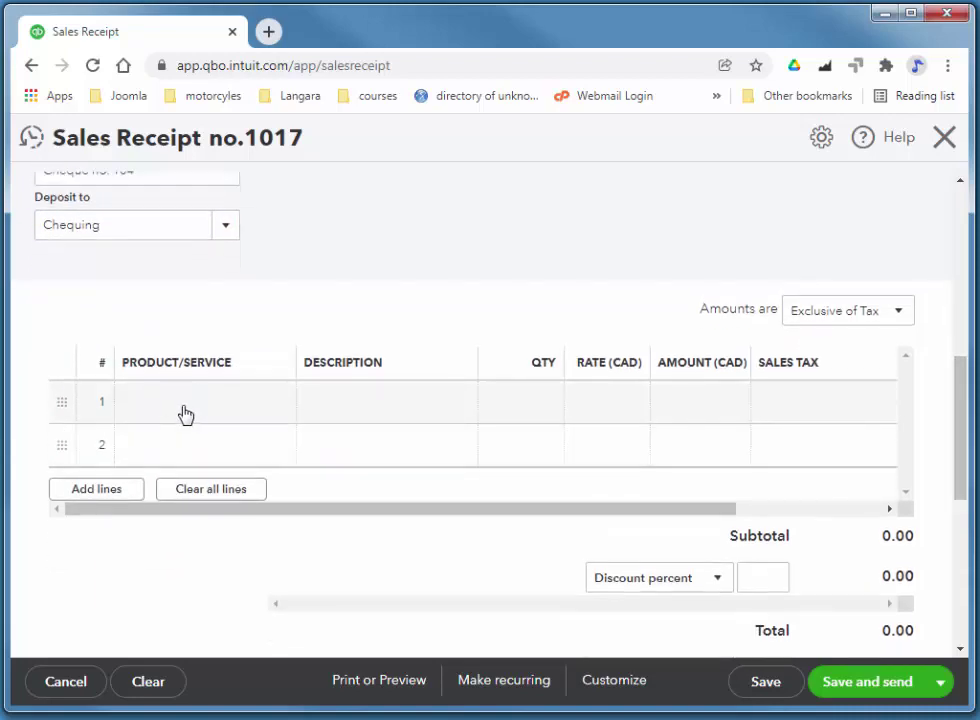
{"action": "scroll", "coordinate": [297, 346], "scroll_direction": "up", "scroll_amount": 2}
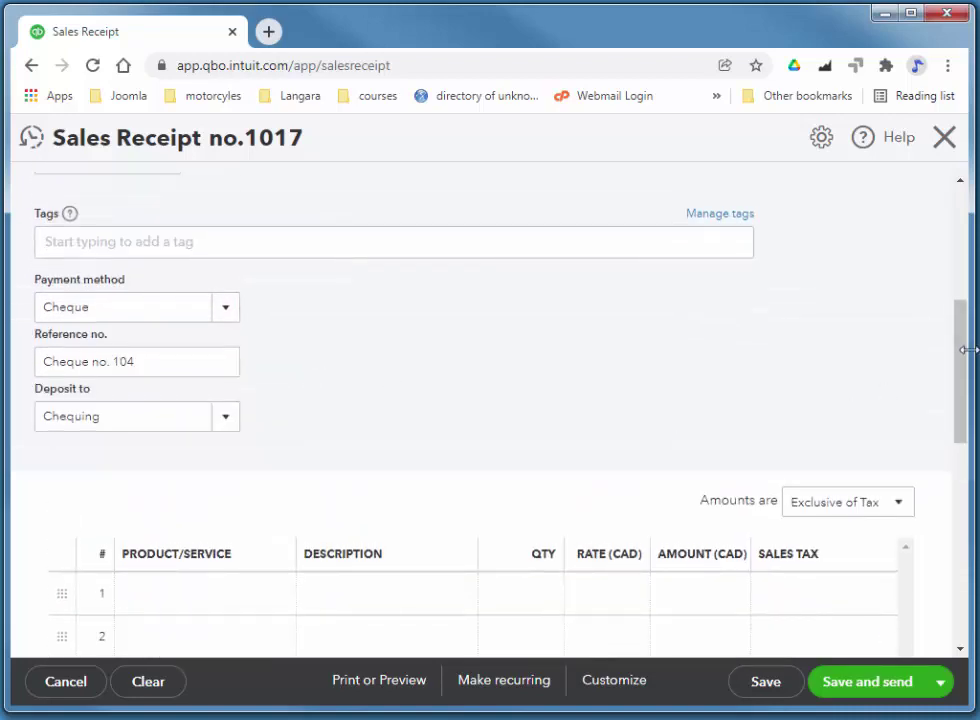
{"action": "left_click_drag", "start_coordinate": [966, 360], "coordinate": [953, 403]}
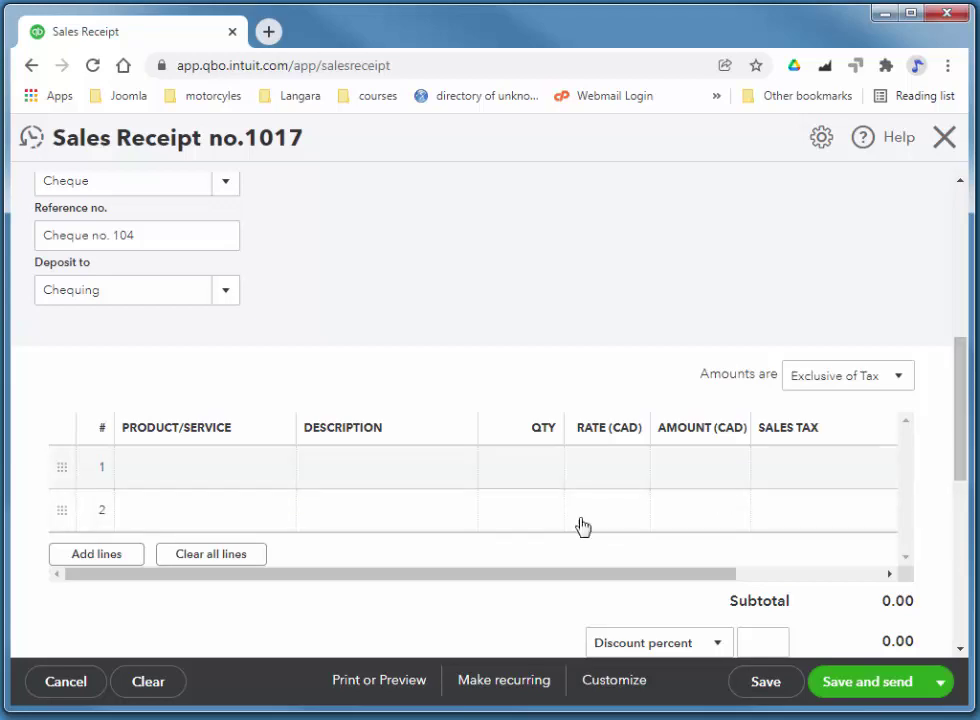
{"action": "left_click_drag", "start_coordinate": [428, 583], "coordinate": [313, 586]}
{"action": "mouse_move", "coordinate": [956, 411]}
{"action": "left_mouse_down"}
{"action": "mouse_move", "coordinate": [967, 529]}
{"action": "mouse_move", "coordinate": [958, 398]}
{"action": "left_mouse_up"}
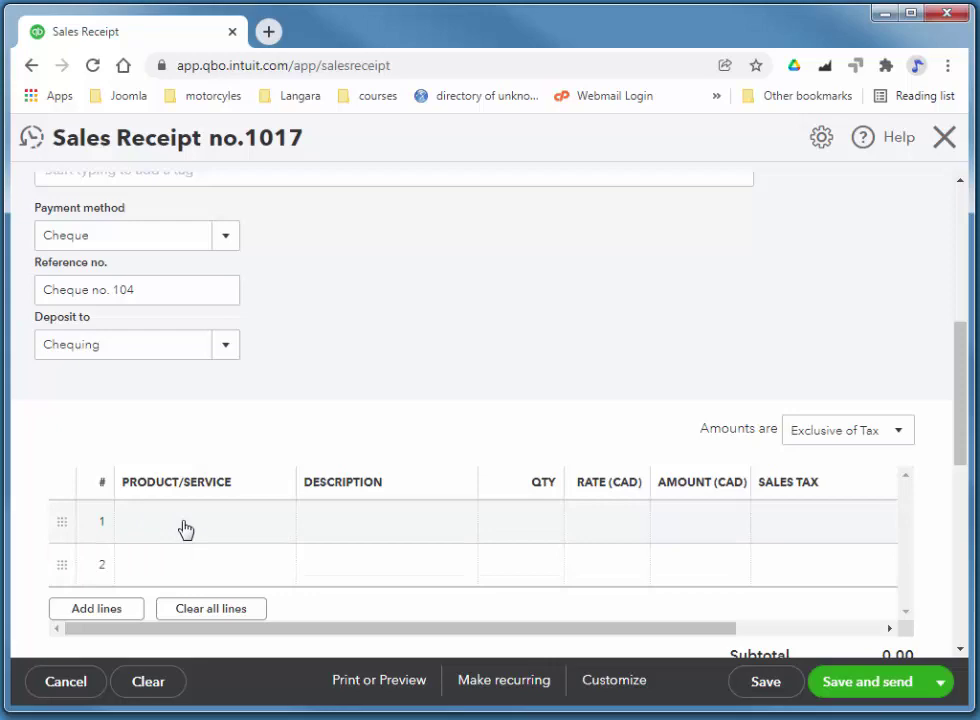
Add Employee Training as the first line item on the receipt
{"action": "left_click", "coordinate": [185, 529]}
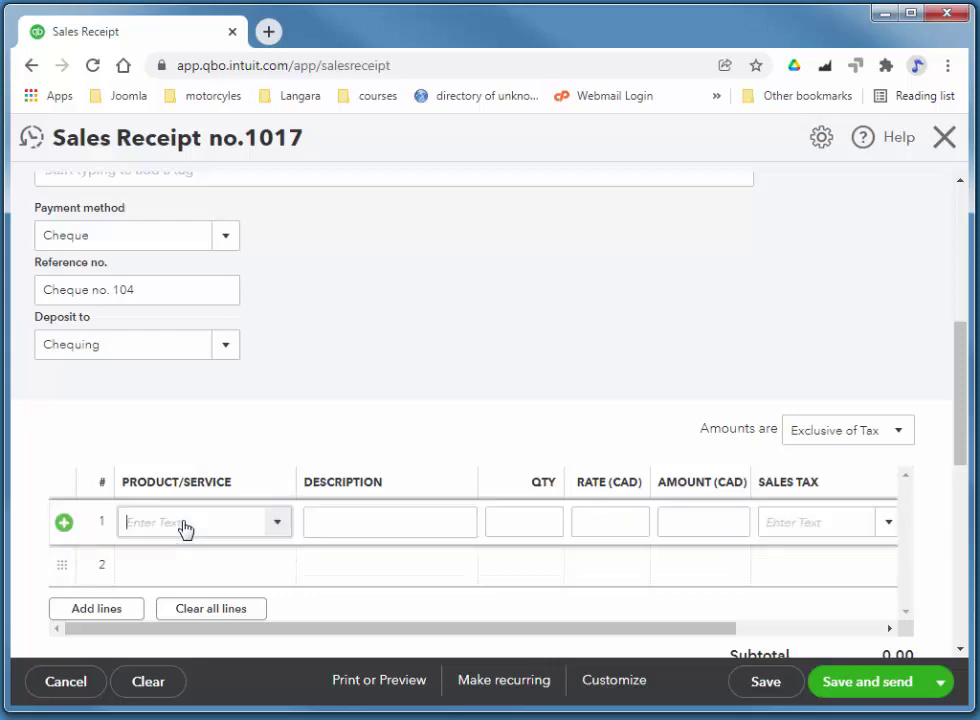
{"action": "left_click", "coordinate": [281, 526]}
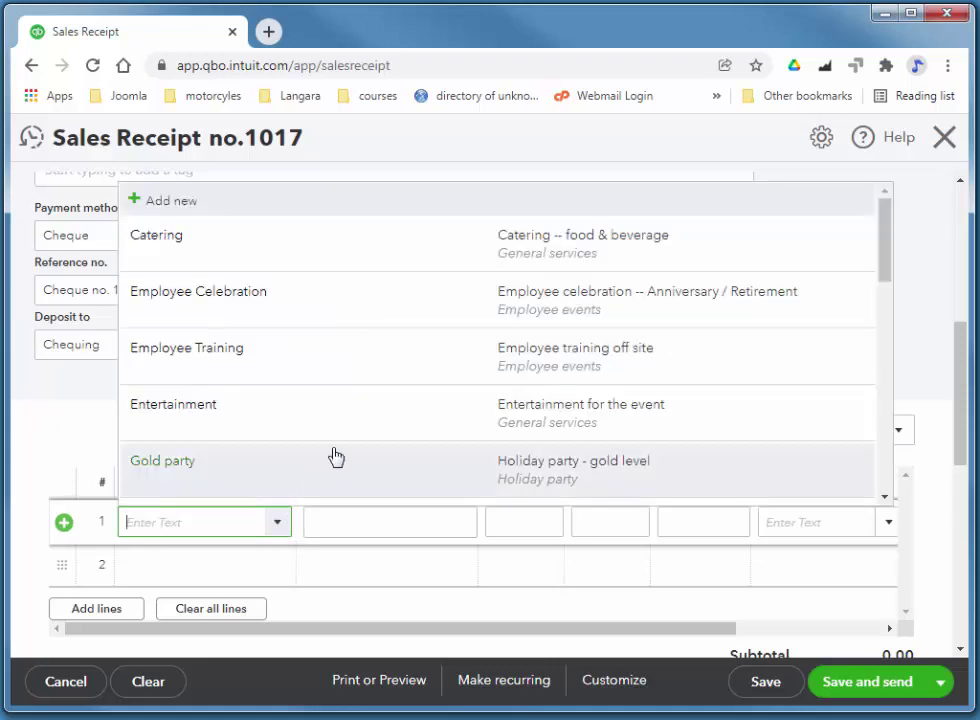
{"action": "left_click", "coordinate": [311, 375]}
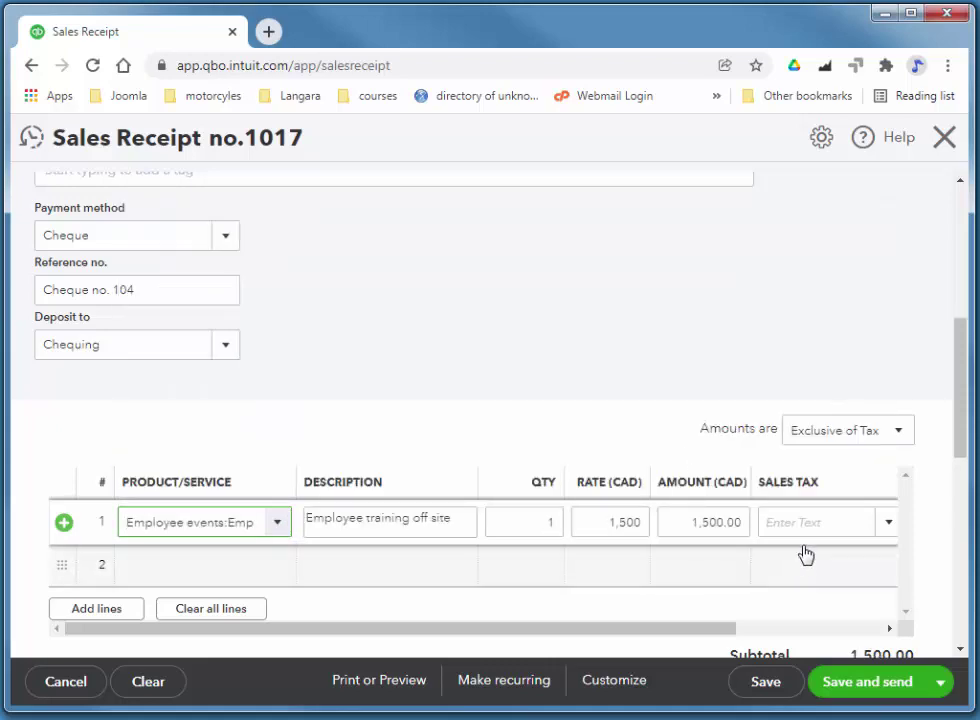
Apply HST ON tax to the training line and Save and close the receipt
{"action": "left_click", "coordinate": [888, 524]}
{"action": "left_click", "coordinate": [822, 634]}
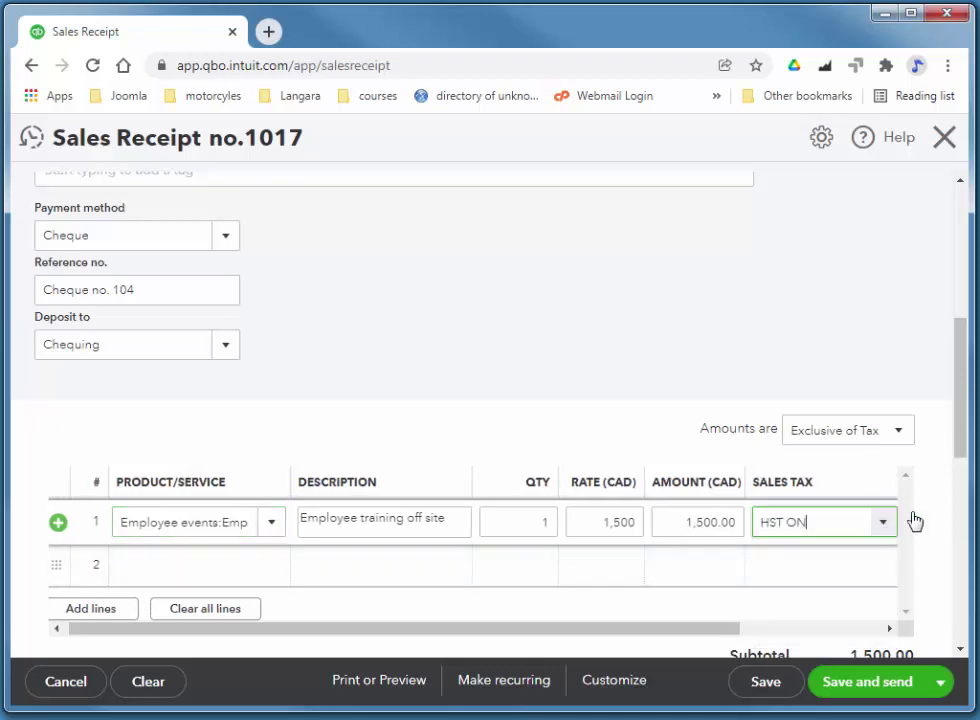
{"action": "left_click_drag", "start_coordinate": [965, 416], "coordinate": [941, 397]}
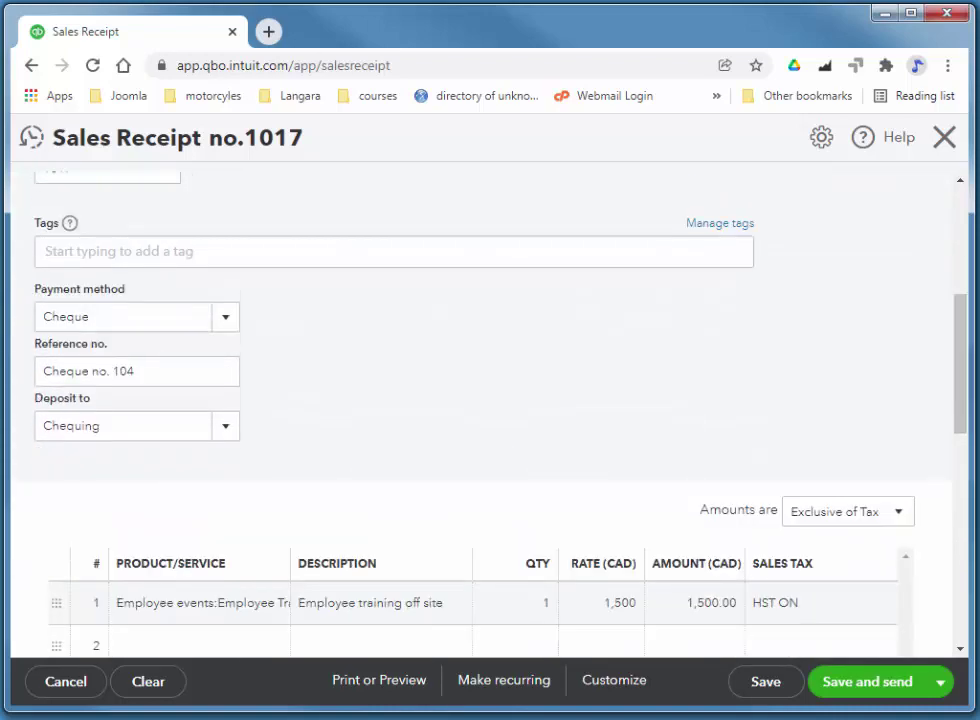
{"action": "left_click", "coordinate": [940, 682]}
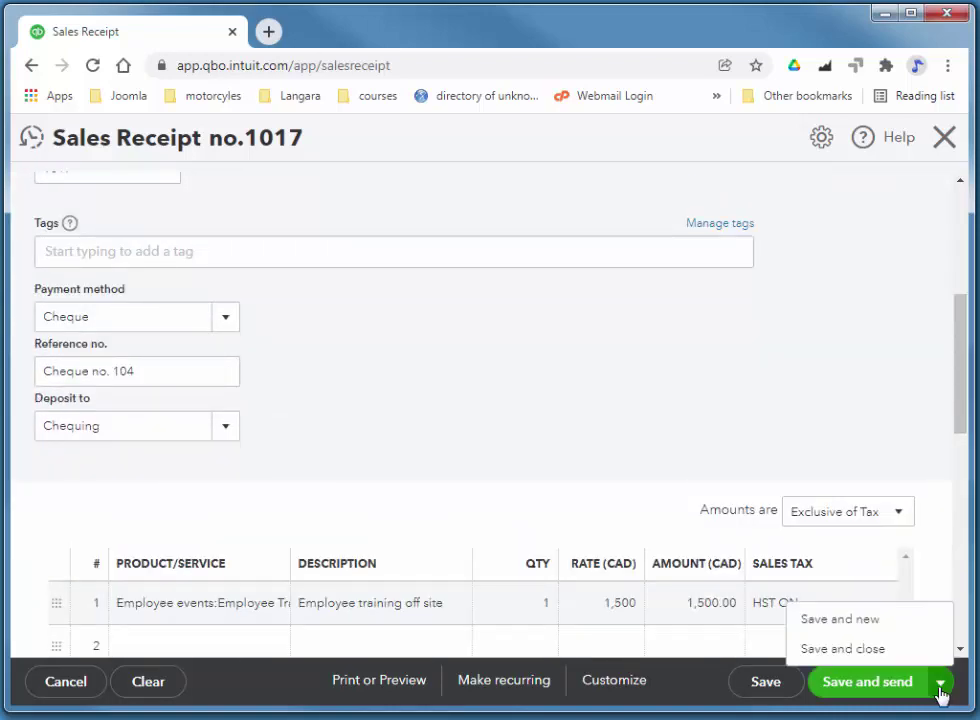
{"action": "left_click", "coordinate": [858, 652]}
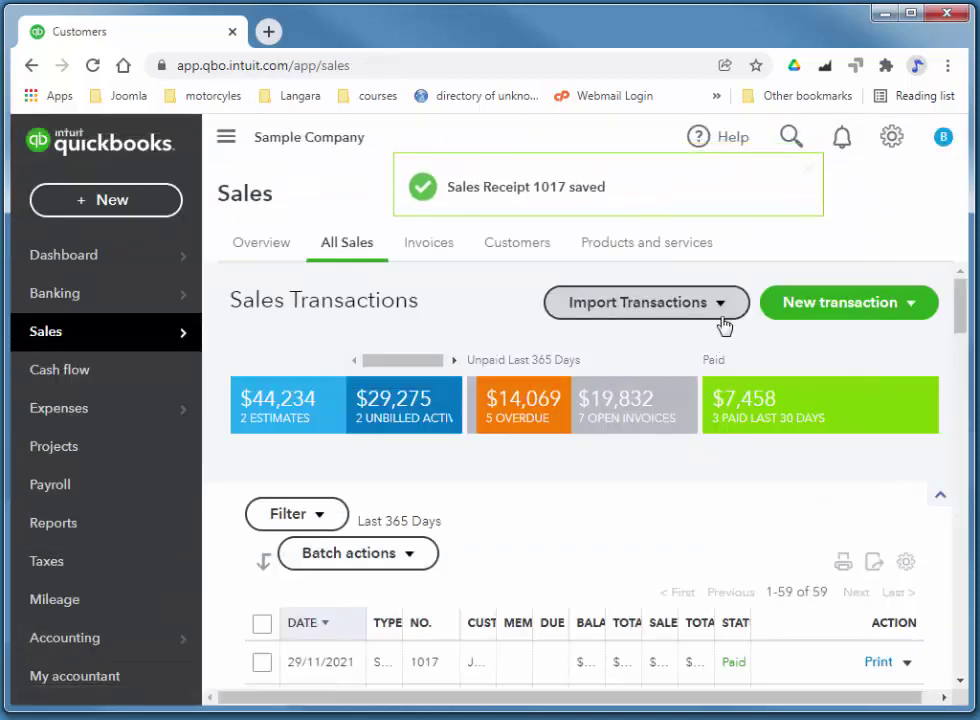
Create a new Estimate, no. 1005, from the New transaction menu
{"action": "left_click", "coordinate": [910, 305]}
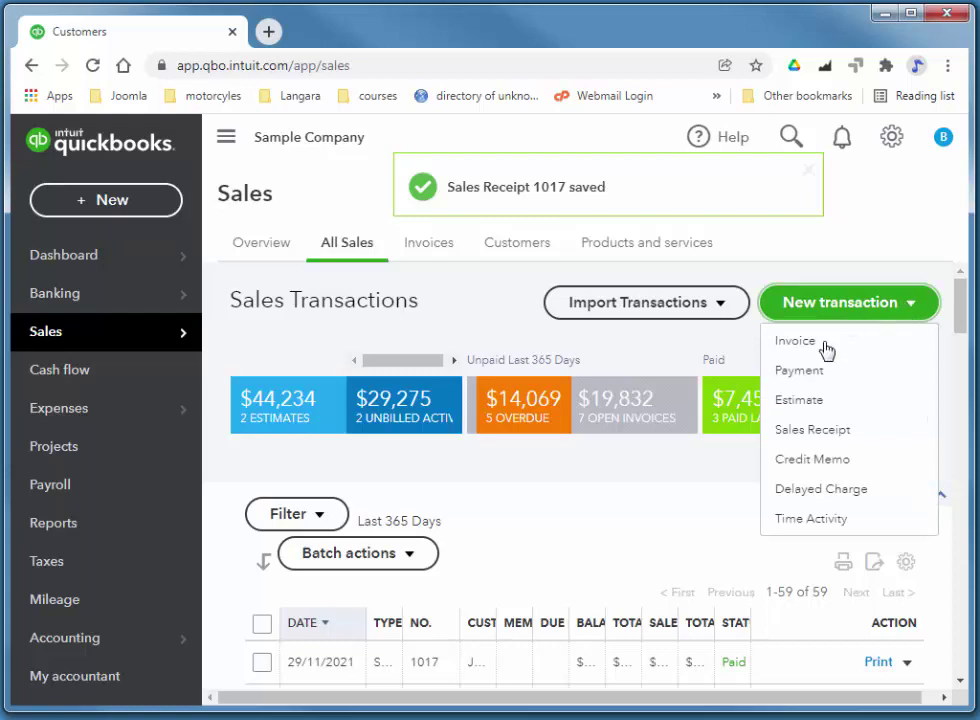
{"action": "left_click", "coordinate": [805, 400]}
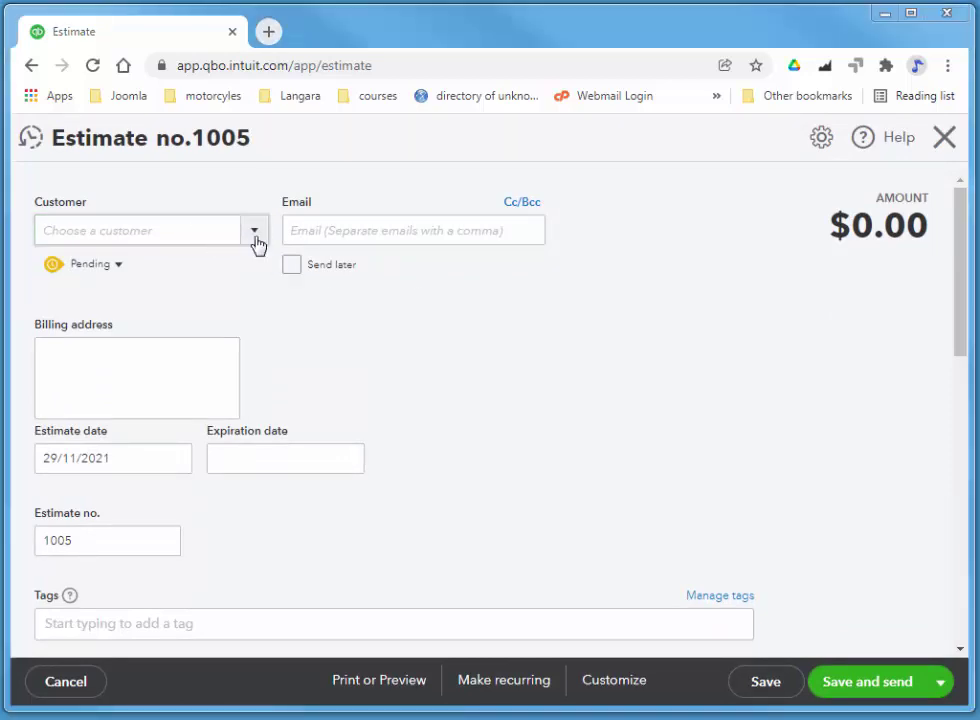
Choose Cathy's Consulting Company as the customer on estimate 1005
{"action": "left_click", "coordinate": [254, 237]}
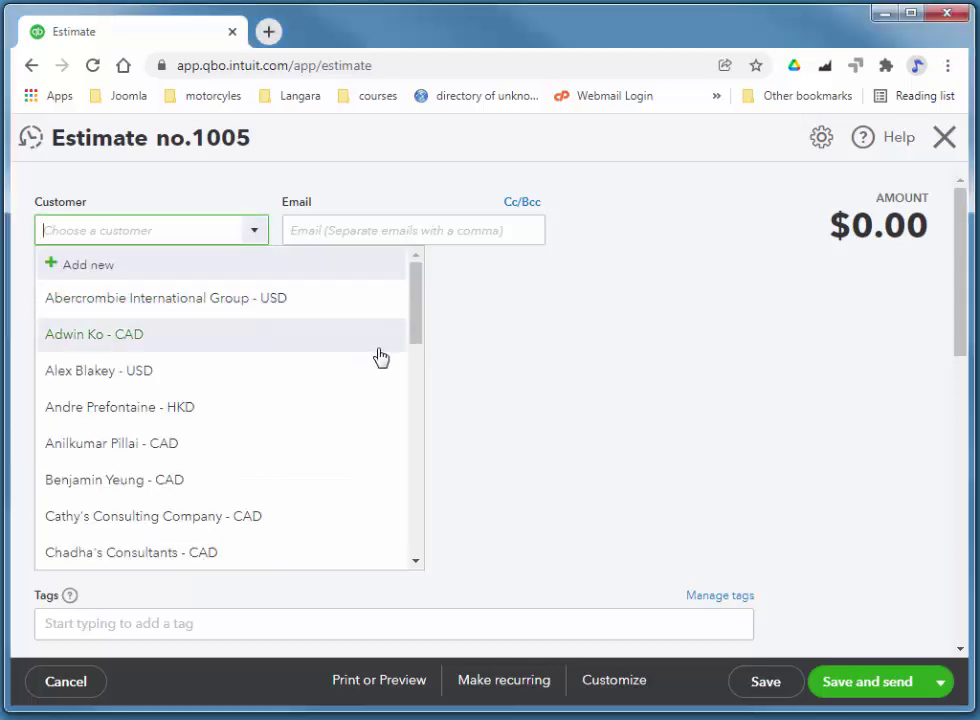
{"action": "left_click", "coordinate": [137, 520]}
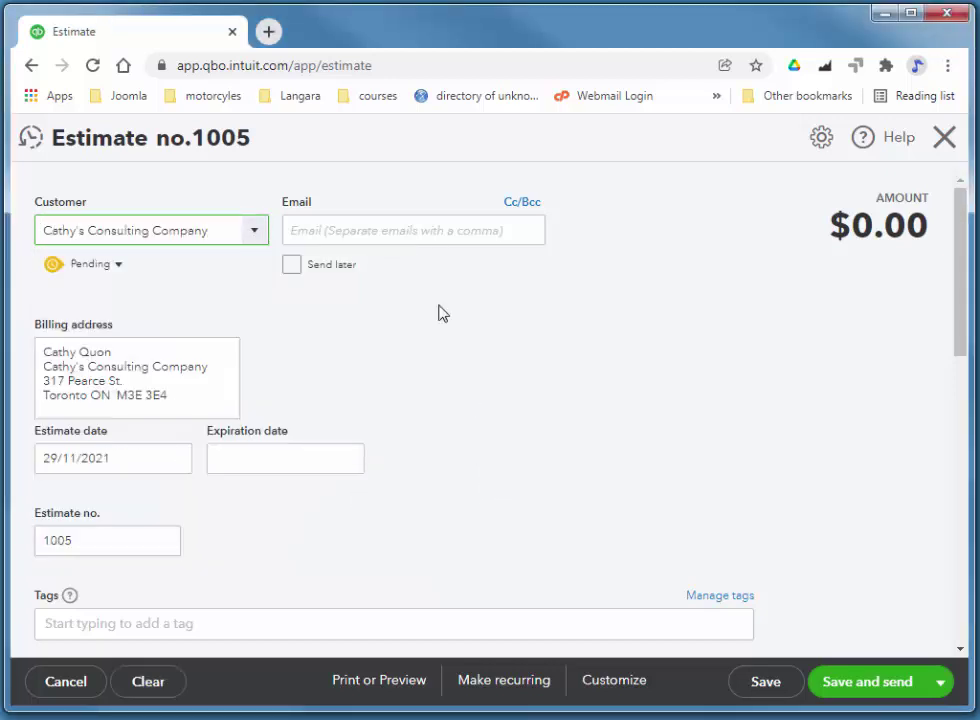
{"action": "scroll", "coordinate": [520, 335], "scroll_direction": "down", "scroll_amount": 2}
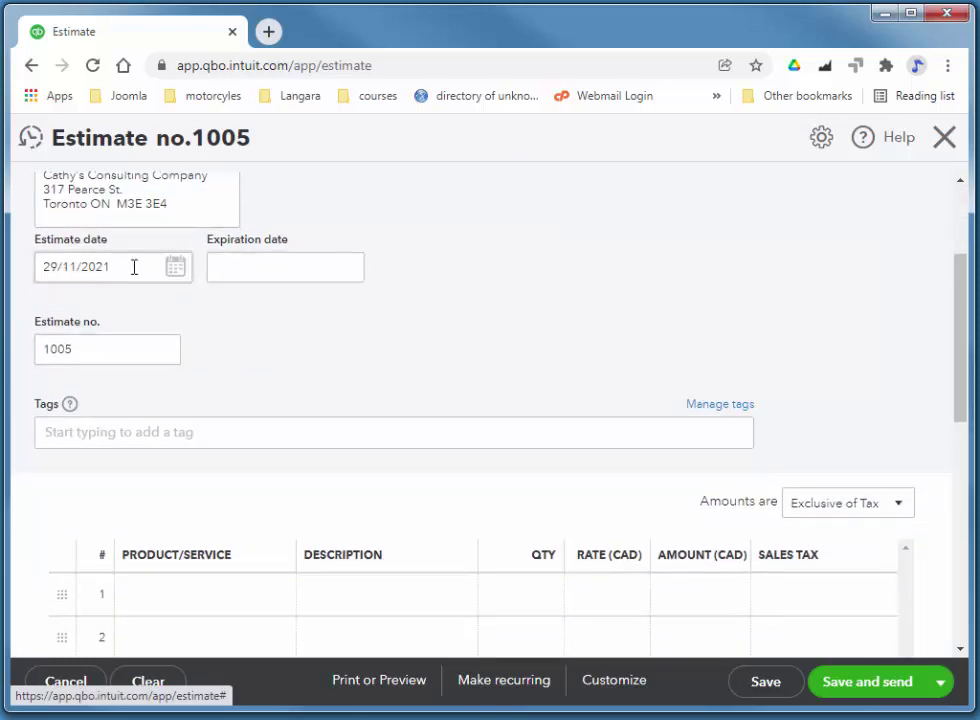
{"action": "scroll", "coordinate": [440, 284], "scroll_direction": "up", "scroll_amount": 1}
Set the estimate's expiration date to 31/01/2022 using the calendar
{"action": "left_click", "coordinate": [283, 370]}
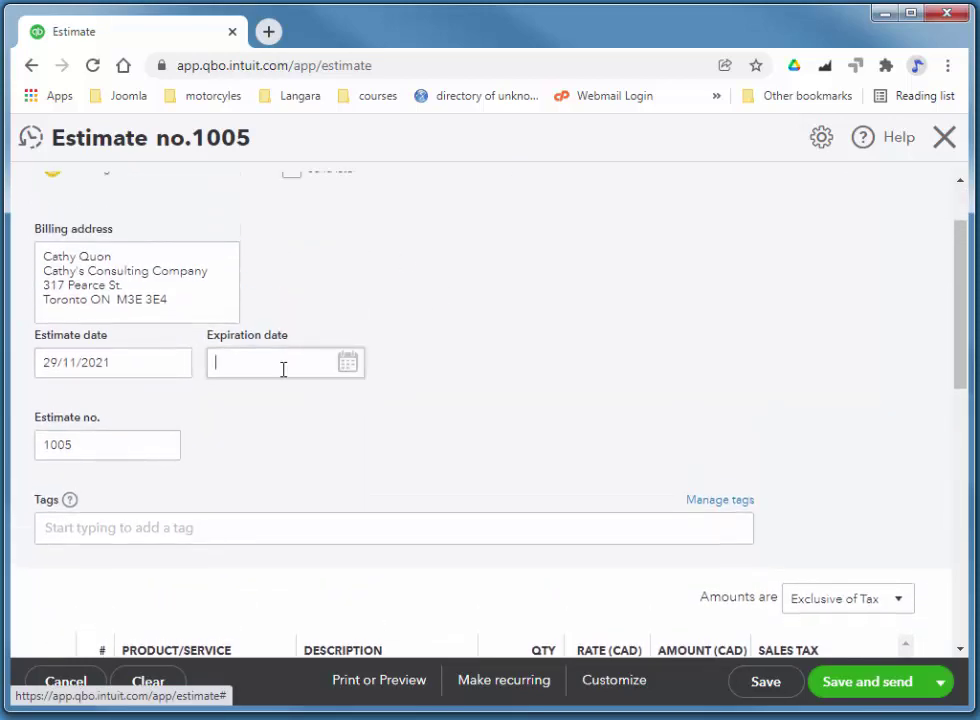
{"action": "left_click", "coordinate": [348, 365]}
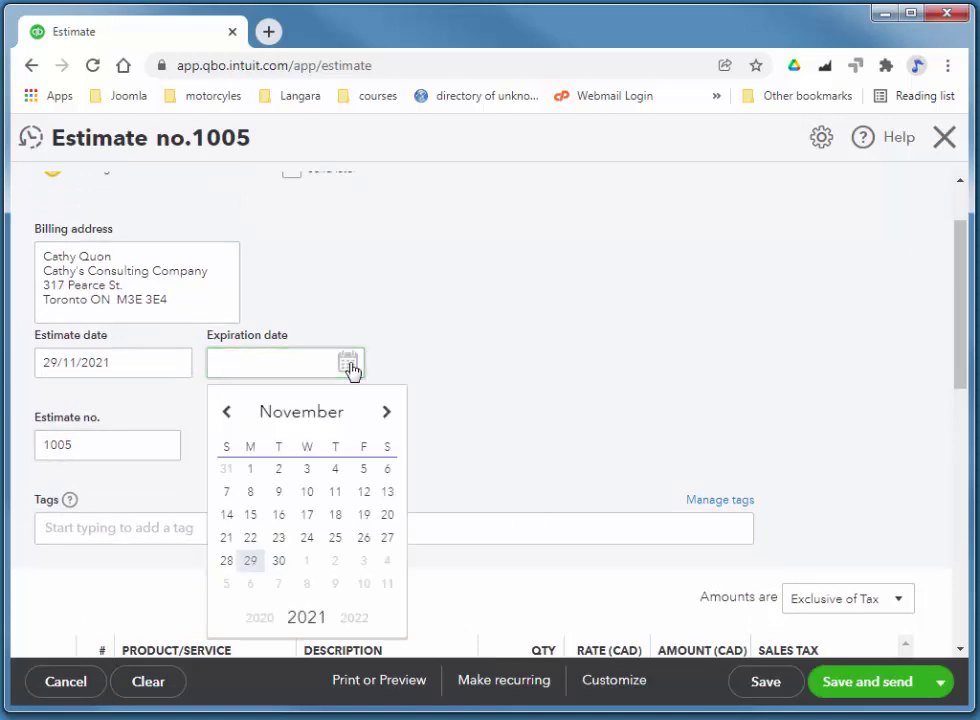
{"action": "left_click", "coordinate": [386, 414]}
{"action": "left_click", "coordinate": [386, 414]}
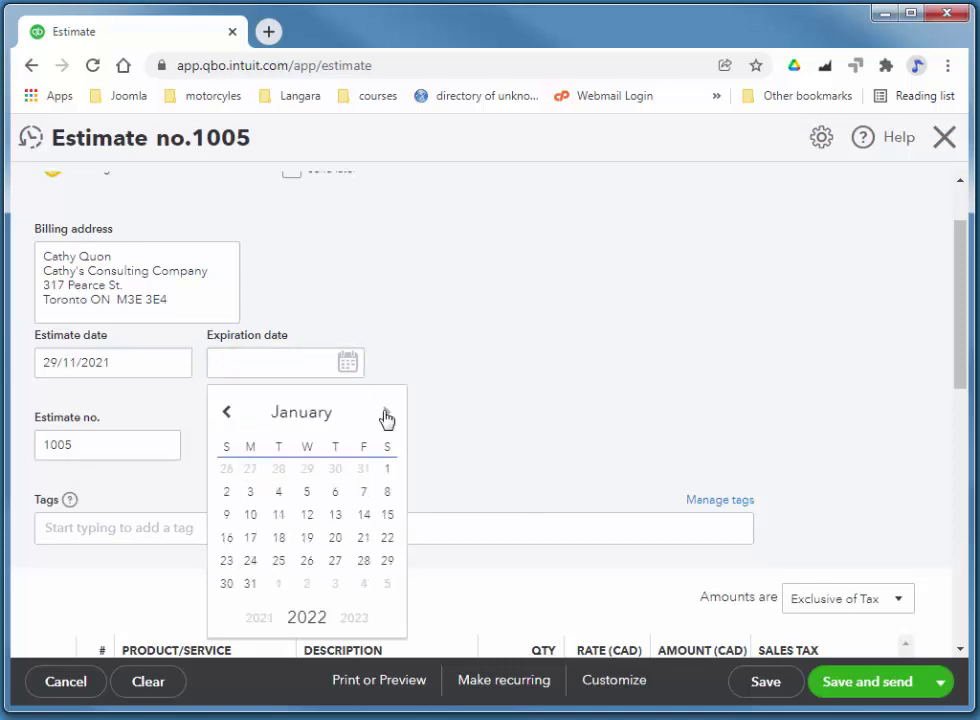
{"action": "left_click", "coordinate": [250, 583]}
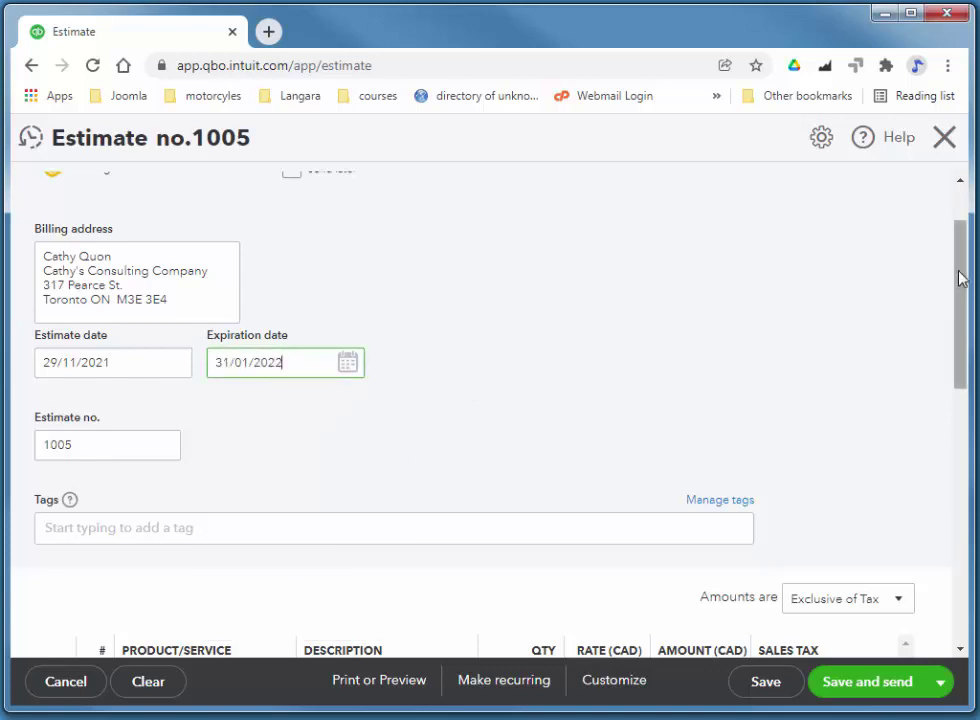
{"action": "left_click_drag", "start_coordinate": [962, 276], "coordinate": [973, 350]}
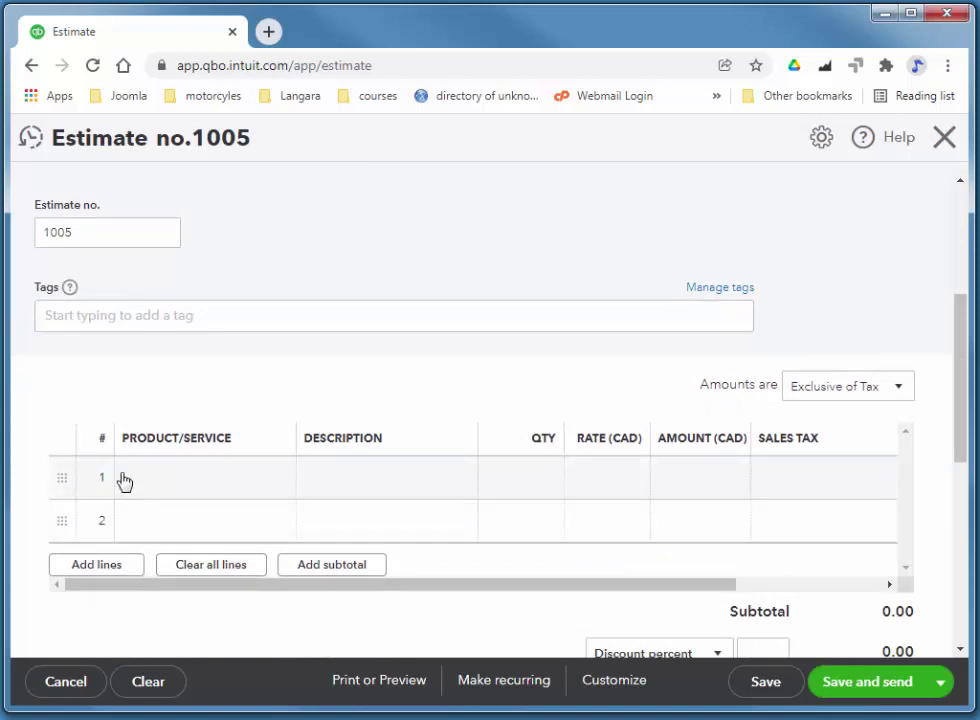
Add a Platinum party line taxed HST ON to estimate 1005, then save and close it
{"action": "left_click", "coordinate": [175, 484]}
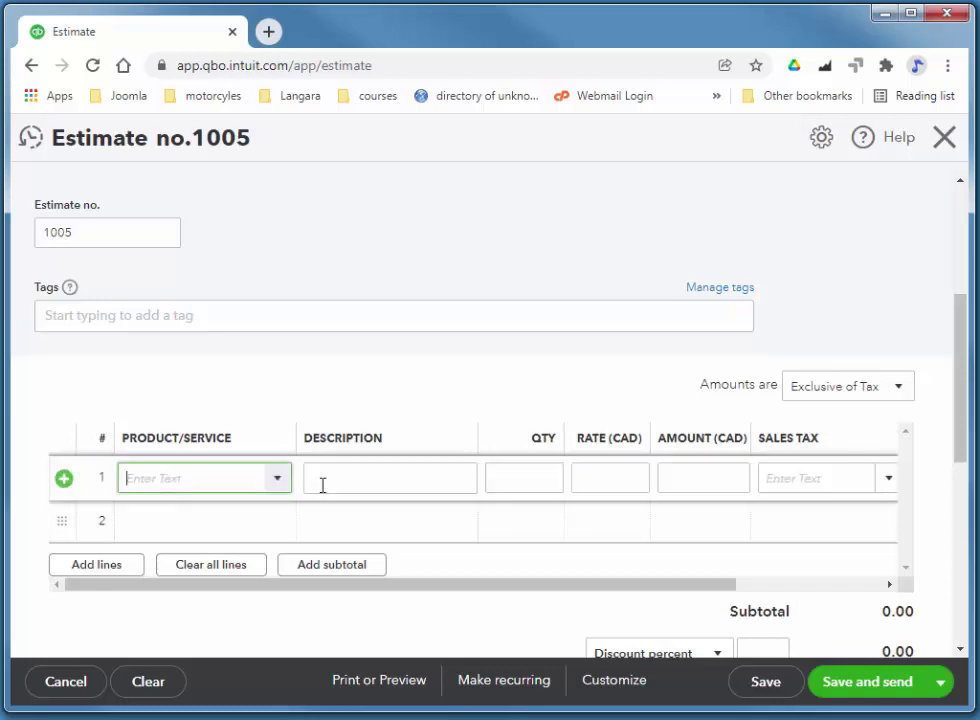
{"action": "left_click", "coordinate": [284, 487]}
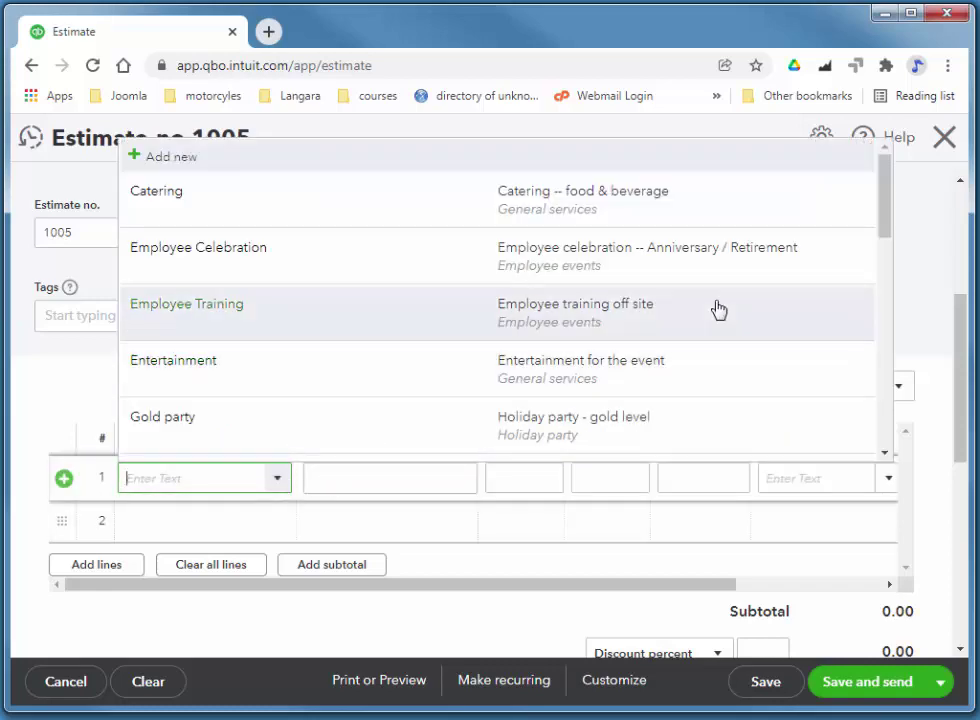
{"action": "left_click_drag", "start_coordinate": [877, 222], "coordinate": [903, 367]}
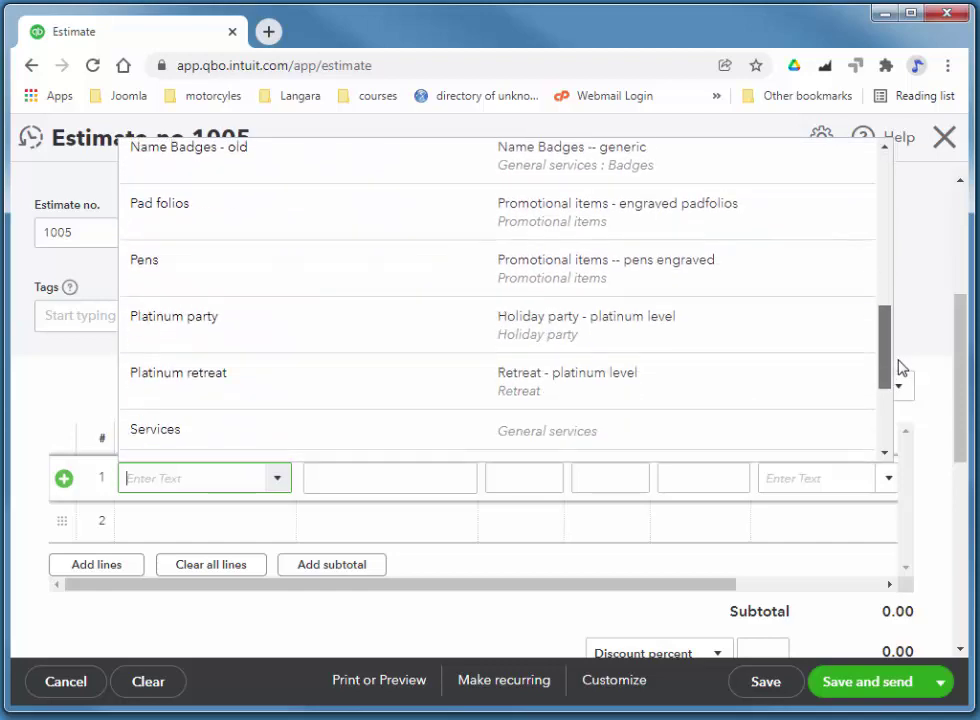
{"action": "left_click", "coordinate": [411, 341]}
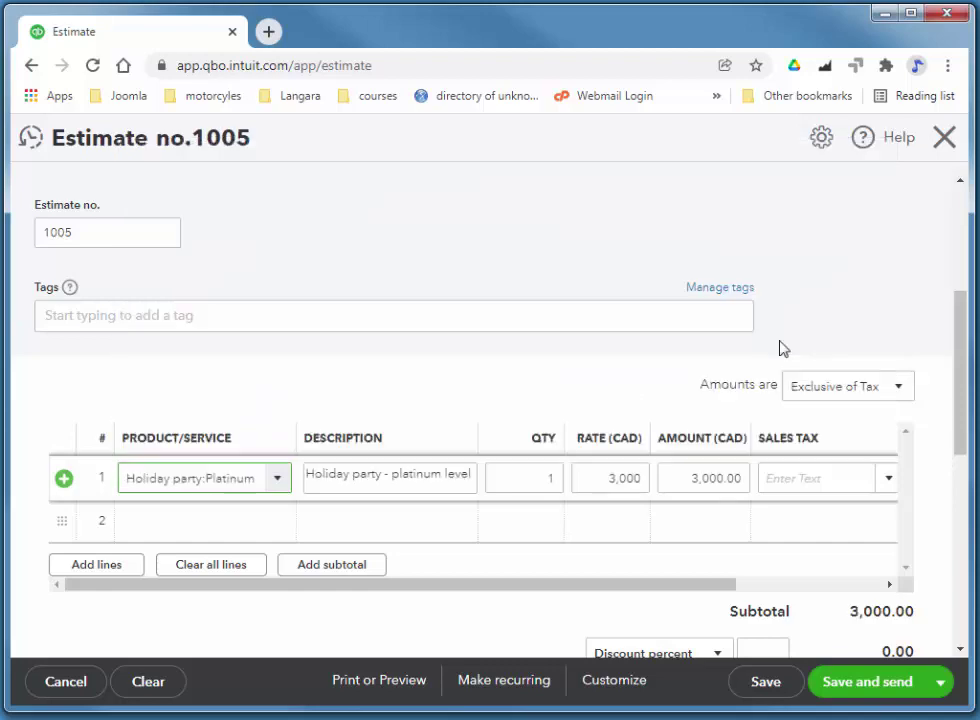
{"action": "left_click", "coordinate": [887, 479]}
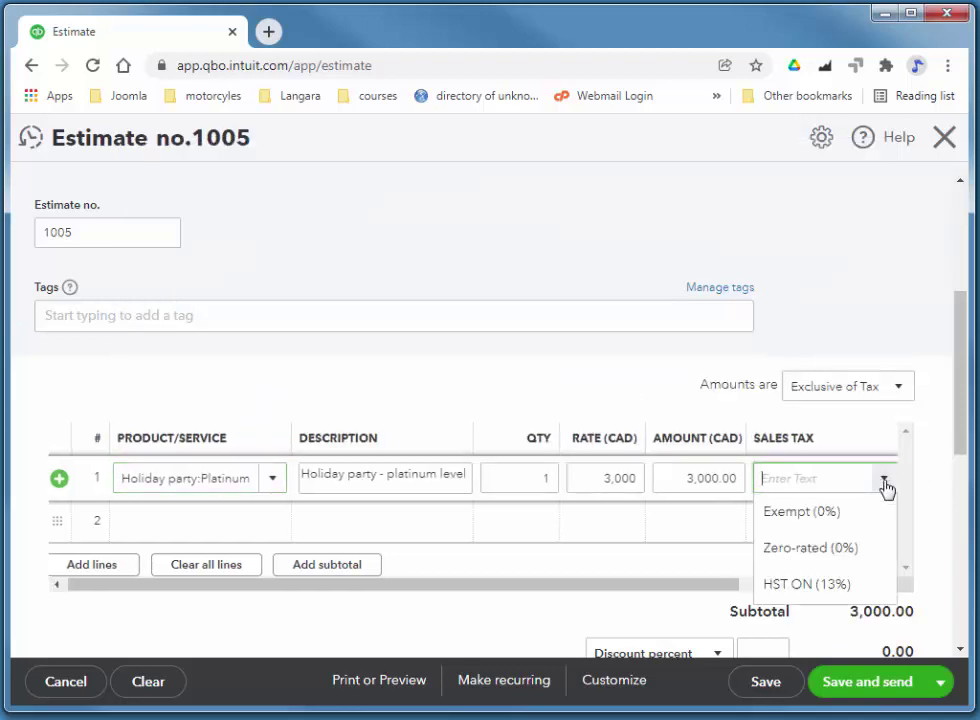
{"action": "left_click", "coordinate": [838, 584]}
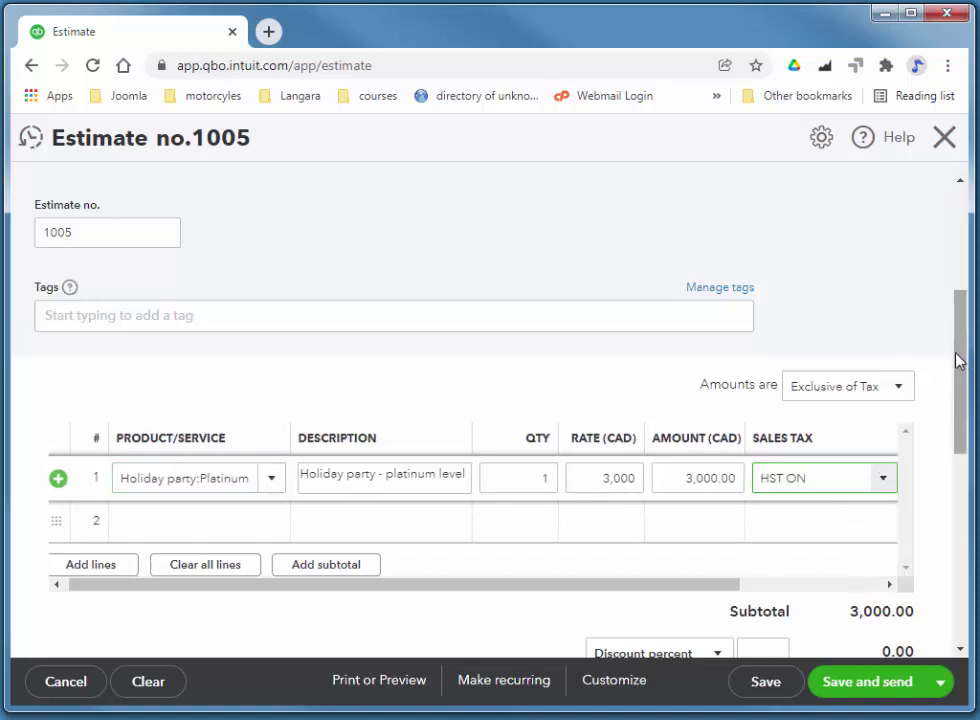
{"action": "left_click_drag", "start_coordinate": [958, 360], "coordinate": [951, 251]}
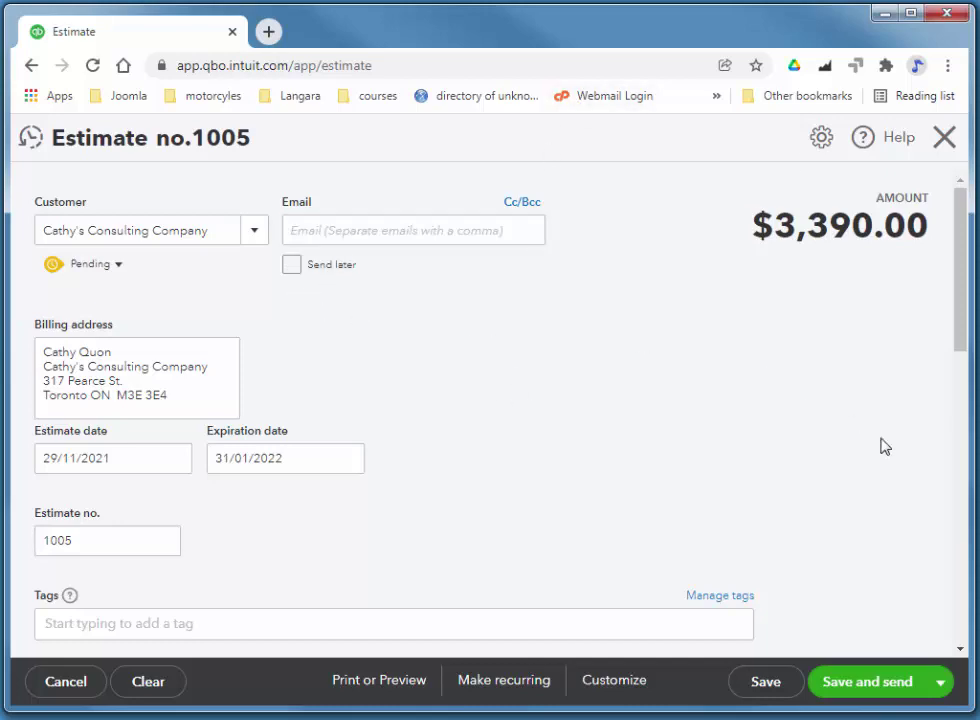
{"action": "left_click", "coordinate": [940, 683]}
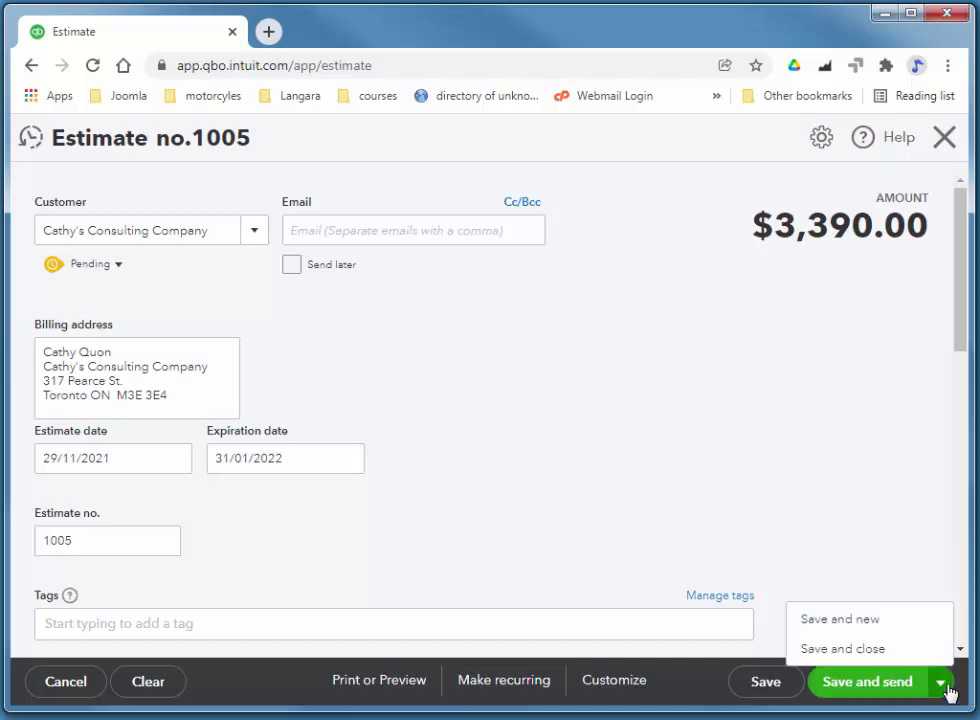
{"action": "left_click", "coordinate": [805, 650]}
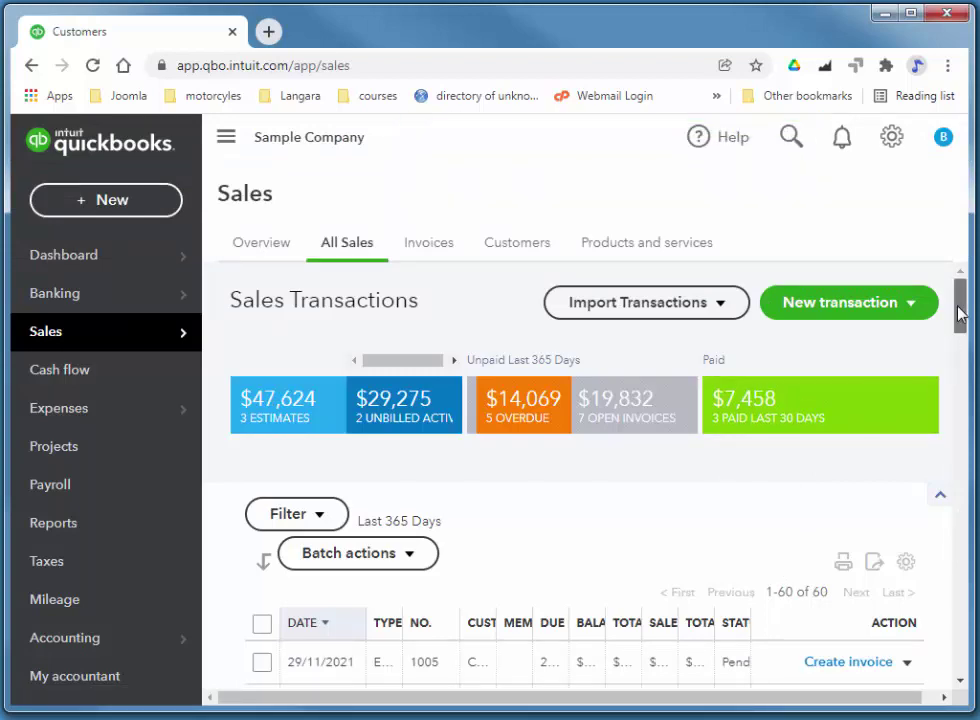
Hide the navigation panel and widen the sales list's Customer and Type columns
{"action": "left_click_drag", "start_coordinate": [958, 316], "coordinate": [962, 326]}
{"action": "scroll", "coordinate": [963, 326], "scroll_direction": "down", "scroll_amount": 1}
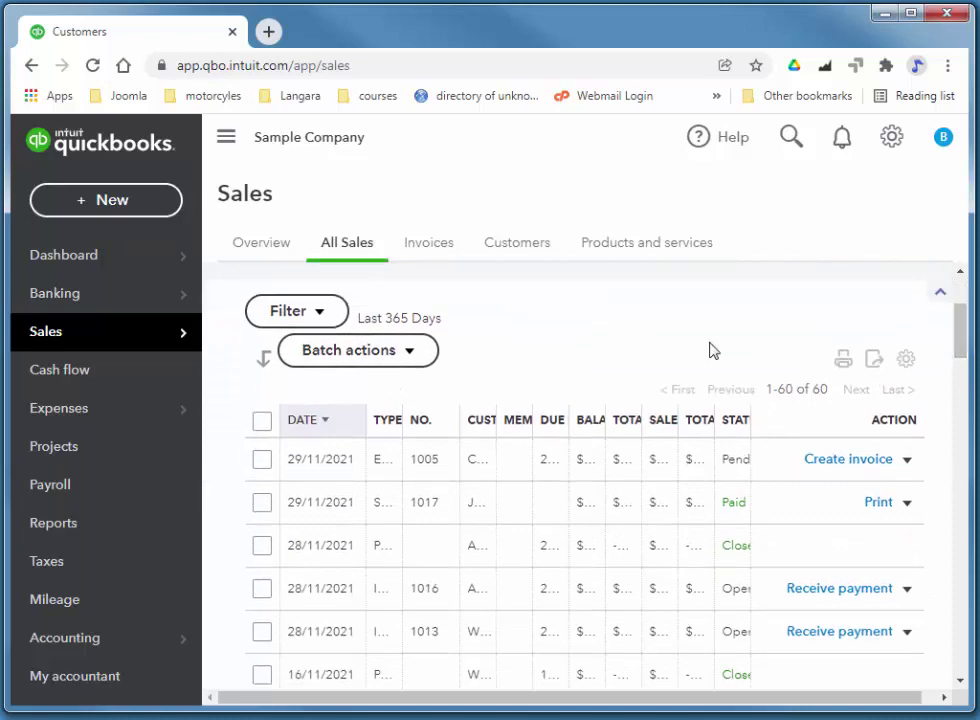
{"action": "left_click", "coordinate": [227, 142]}
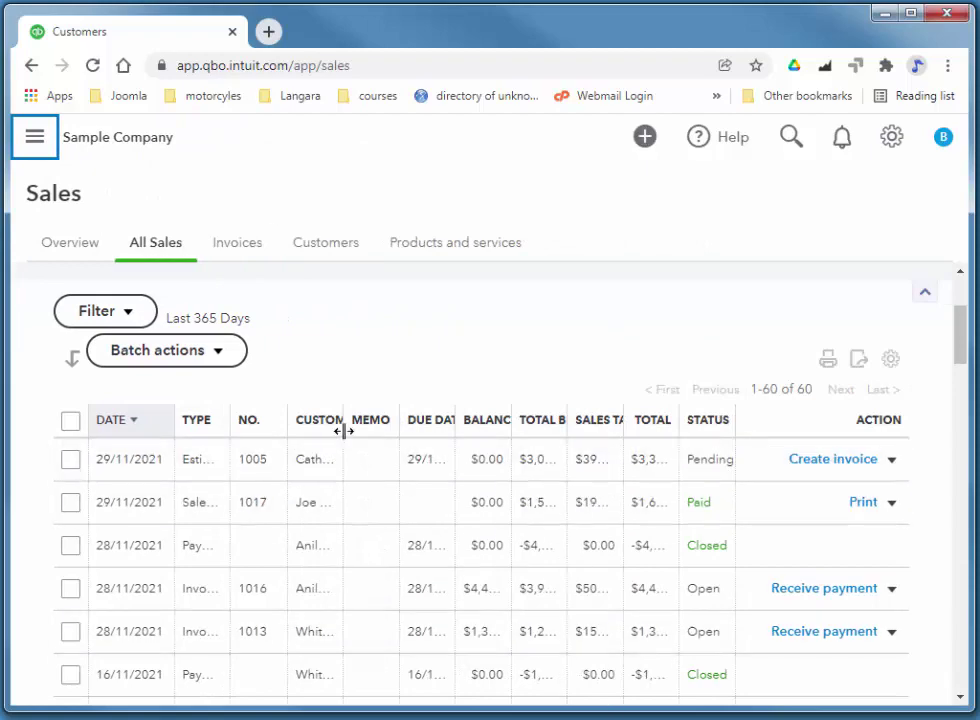
{"action": "left_click_drag", "start_coordinate": [346, 422], "coordinate": [420, 570]}
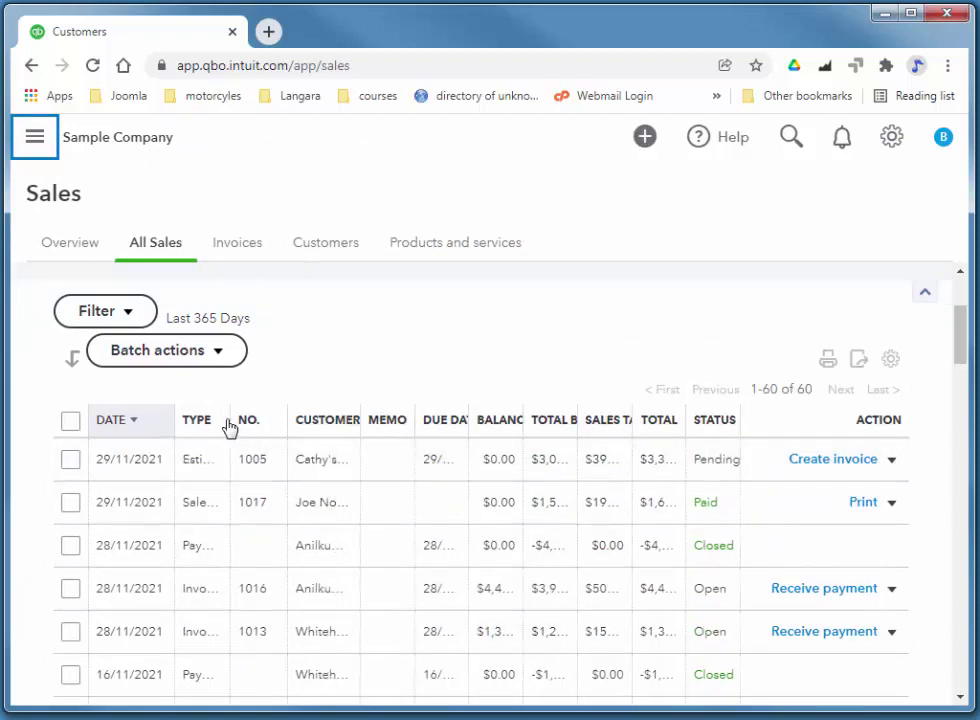
{"action": "left_click_drag", "start_coordinate": [229, 428], "coordinate": [268, 438]}
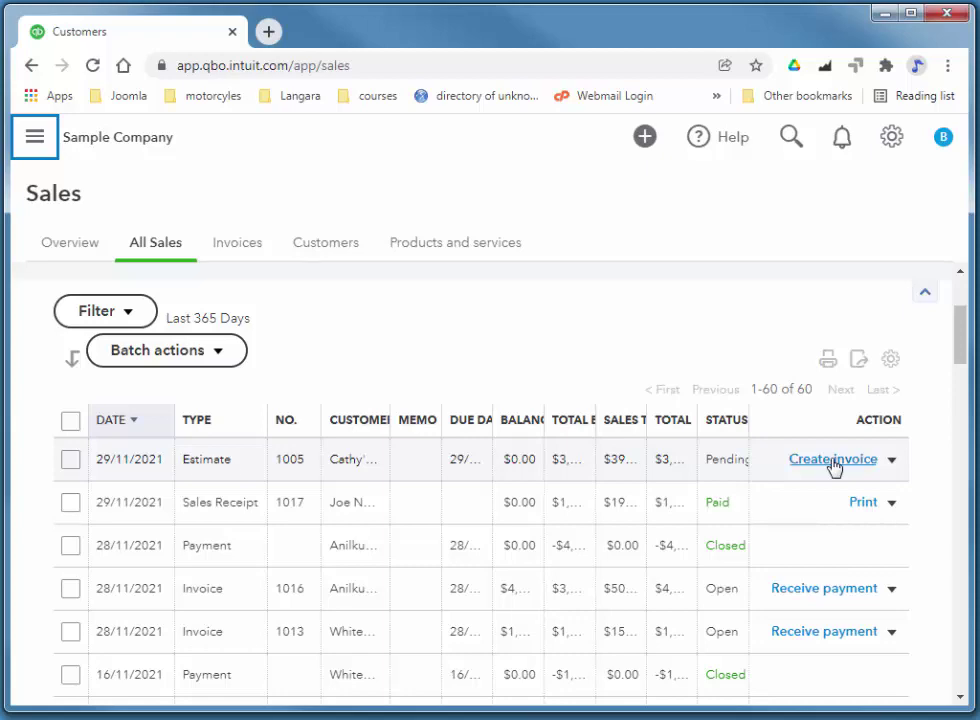
Create invoice 1018 from estimate 1005, then save and close it
{"action": "left_click", "coordinate": [833, 460]}
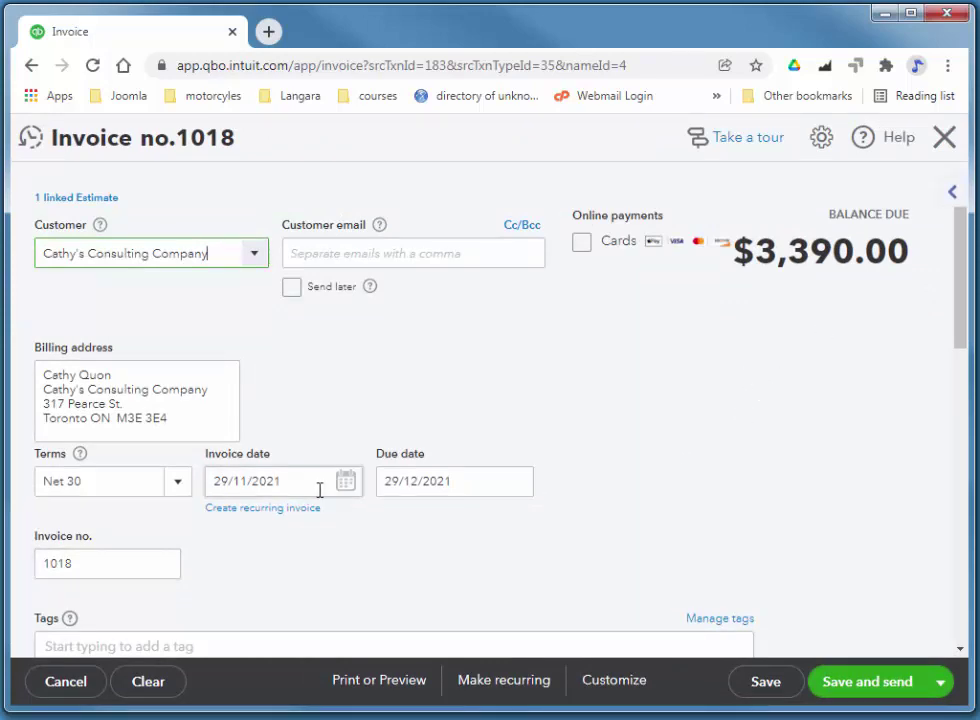
{"action": "scroll", "coordinate": [814, 448], "scroll_direction": "down", "scroll_amount": 3}
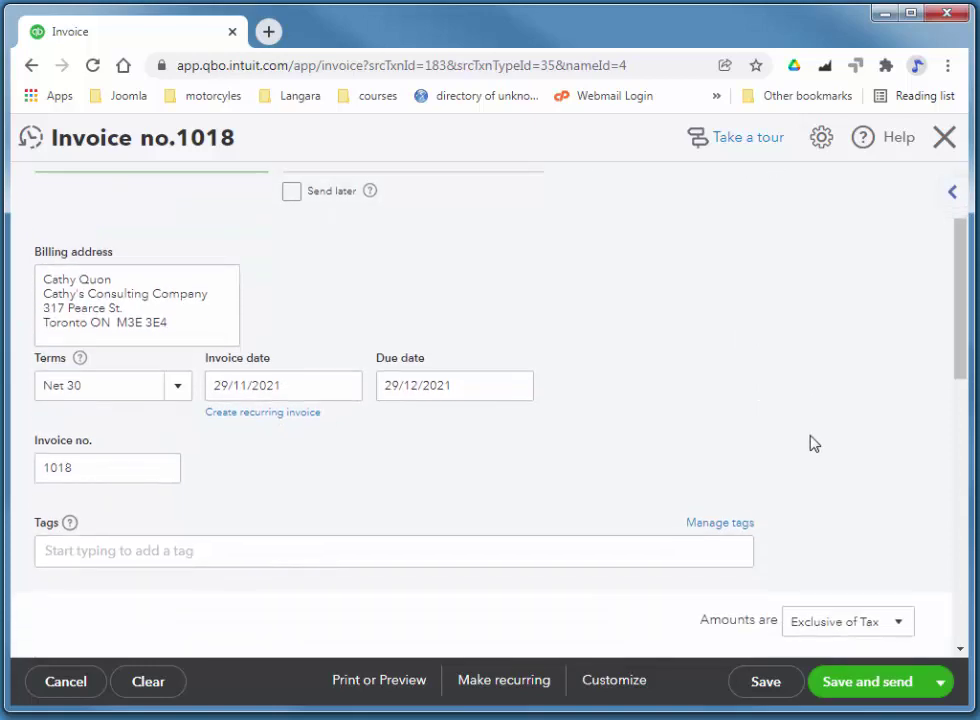
{"action": "scroll", "coordinate": [827, 418], "scroll_direction": "down", "scroll_amount": 4}
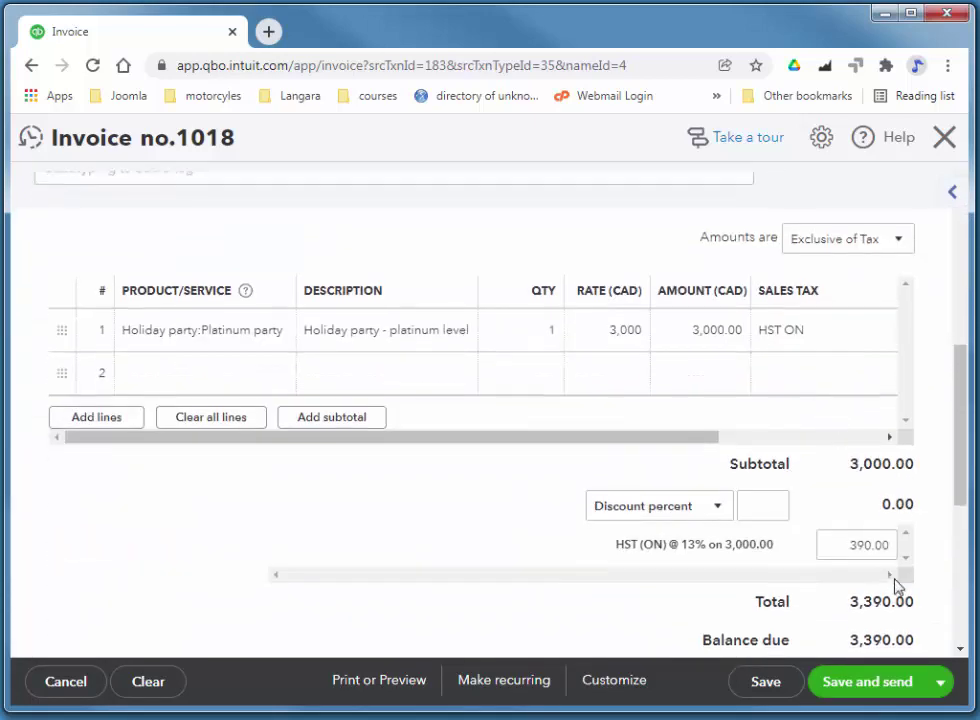
{"action": "left_click", "coordinate": [941, 682]}
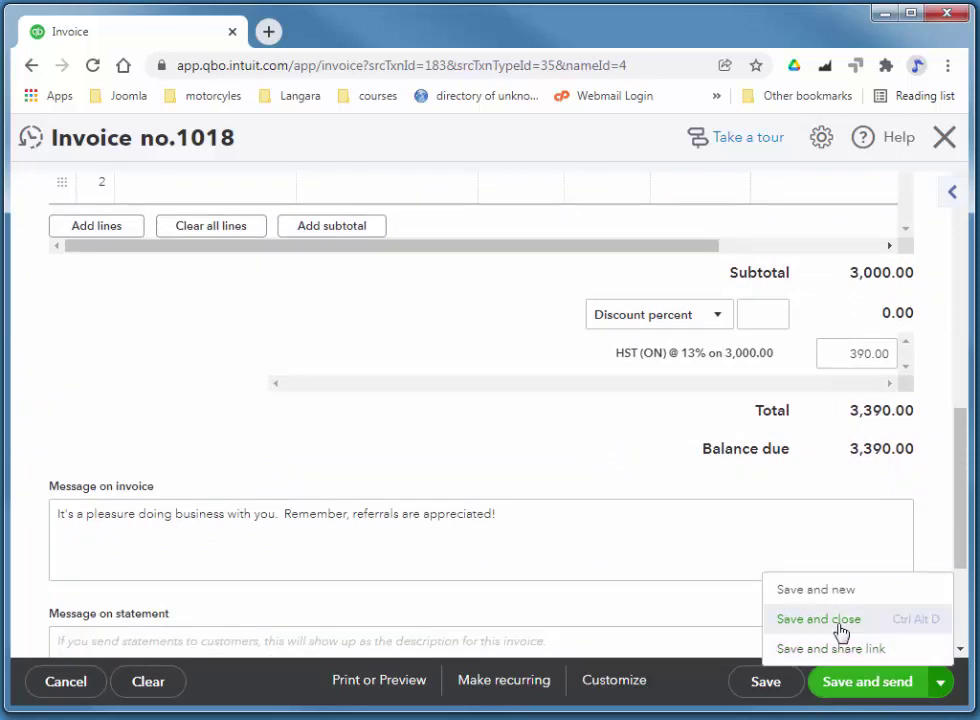
{"action": "left_click", "coordinate": [790, 621]}
{"action": "scroll", "coordinate": [726, 405], "scroll_direction": "down", "scroll_amount": 5}
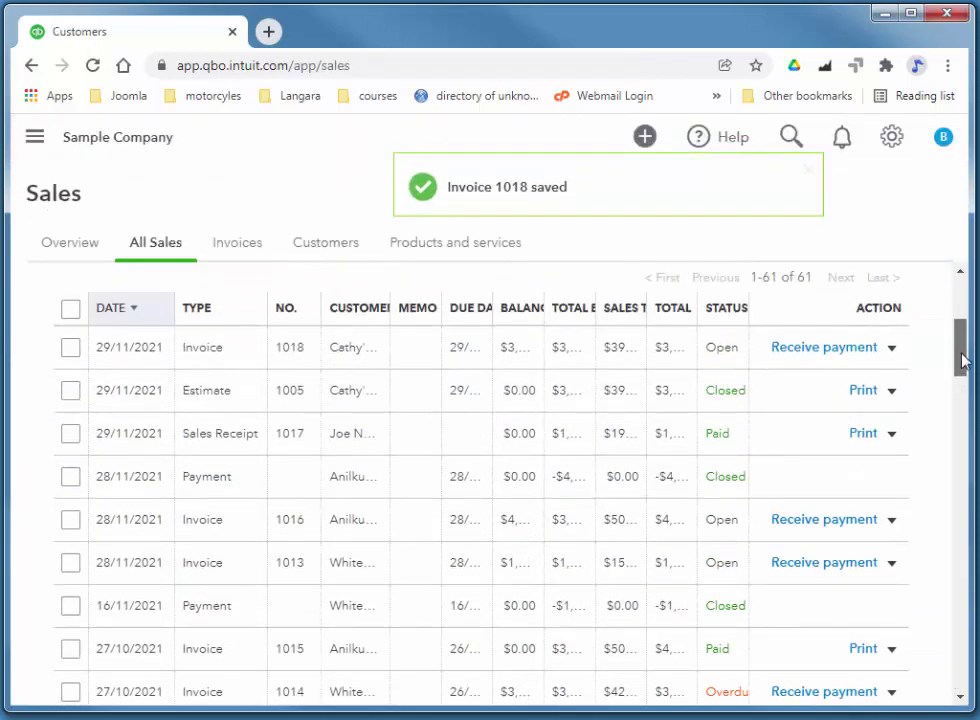
{"action": "left_click_drag", "start_coordinate": [963, 357], "coordinate": [962, 333]}
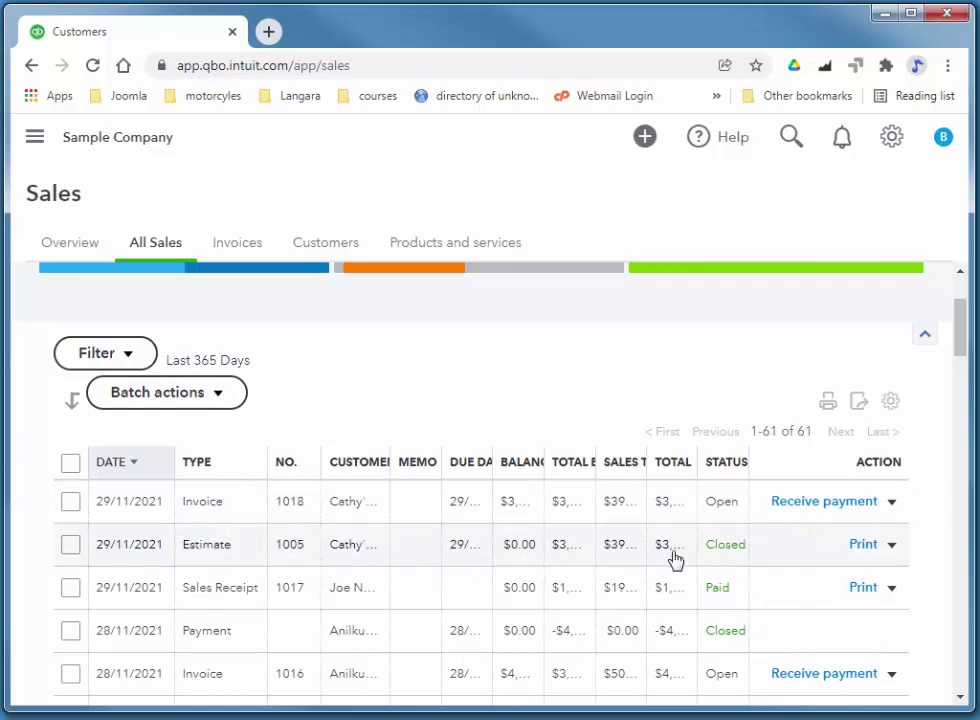
{"action": "left_click_drag", "start_coordinate": [962, 332], "coordinate": [963, 345]}
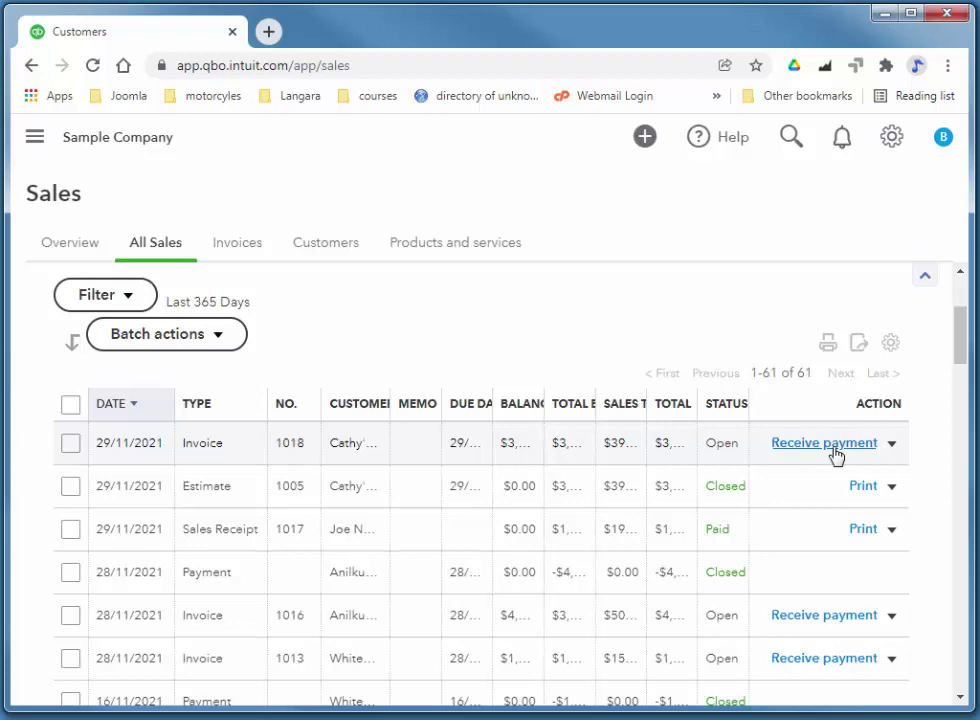
Receive the 3,390.00 payment for invoice 1018 and close the payment form
{"action": "left_click", "coordinate": [832, 448]}
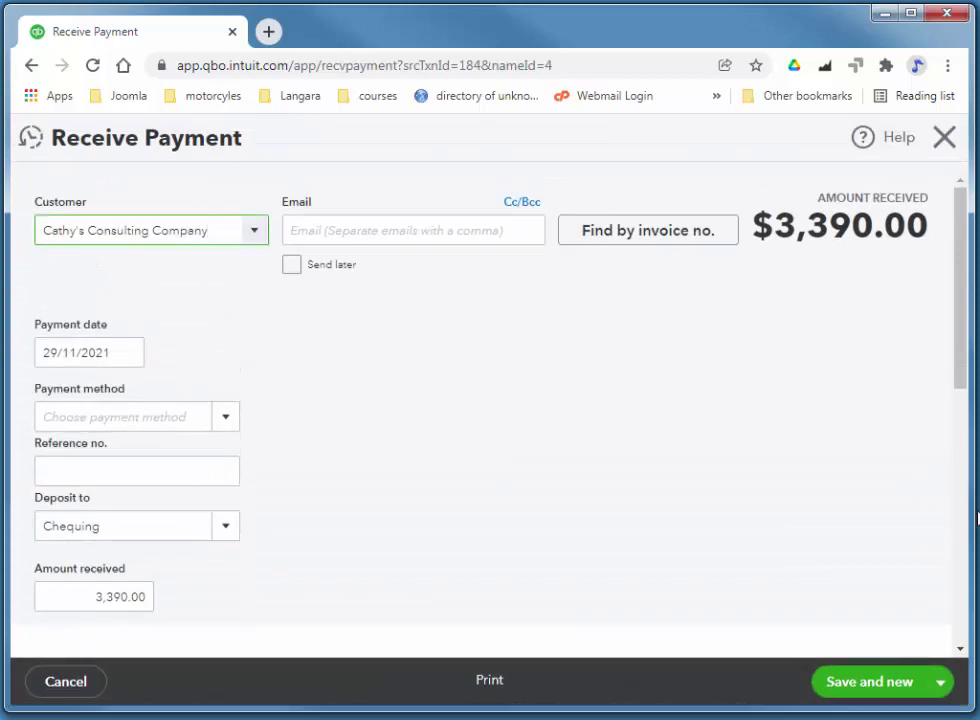
{"action": "scroll", "coordinate": [882, 424], "scroll_direction": "down", "scroll_amount": 2}
{"action": "scroll", "coordinate": [460, 501], "scroll_direction": "down", "scroll_amount": 2}
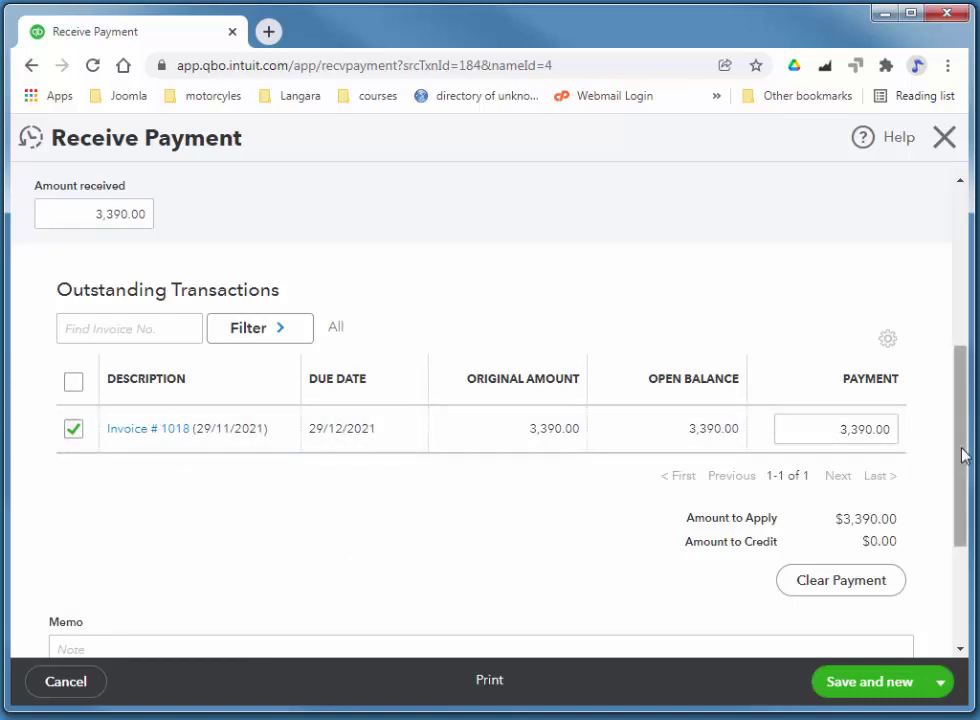
{"action": "left_click_drag", "start_coordinate": [962, 453], "coordinate": [966, 528]}
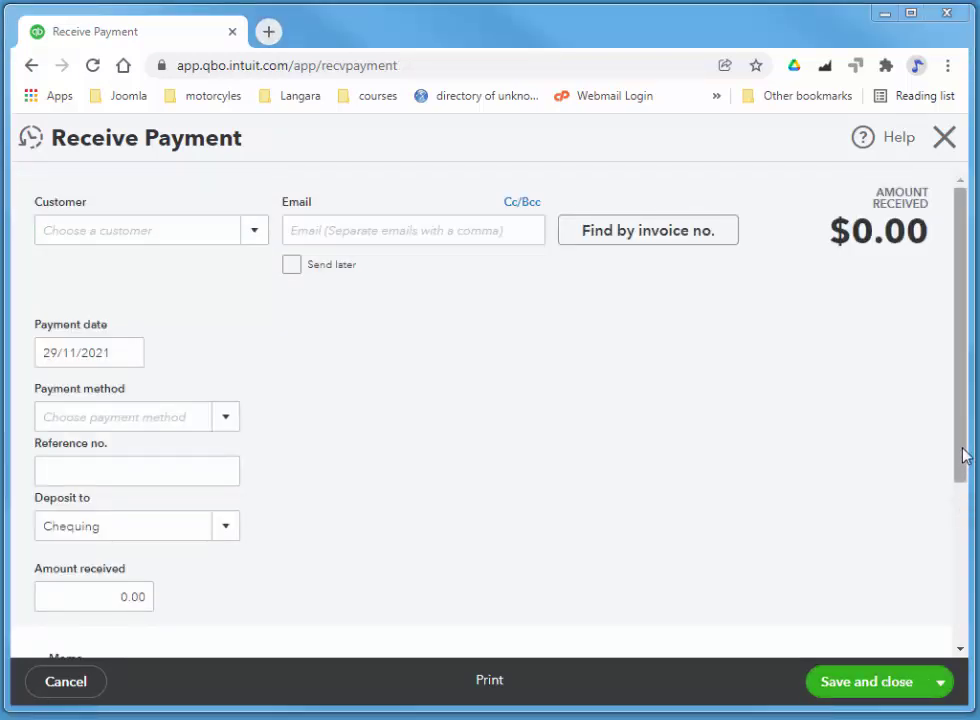
{"action": "left_click_drag", "start_coordinate": [947, 490], "coordinate": [960, 400]}
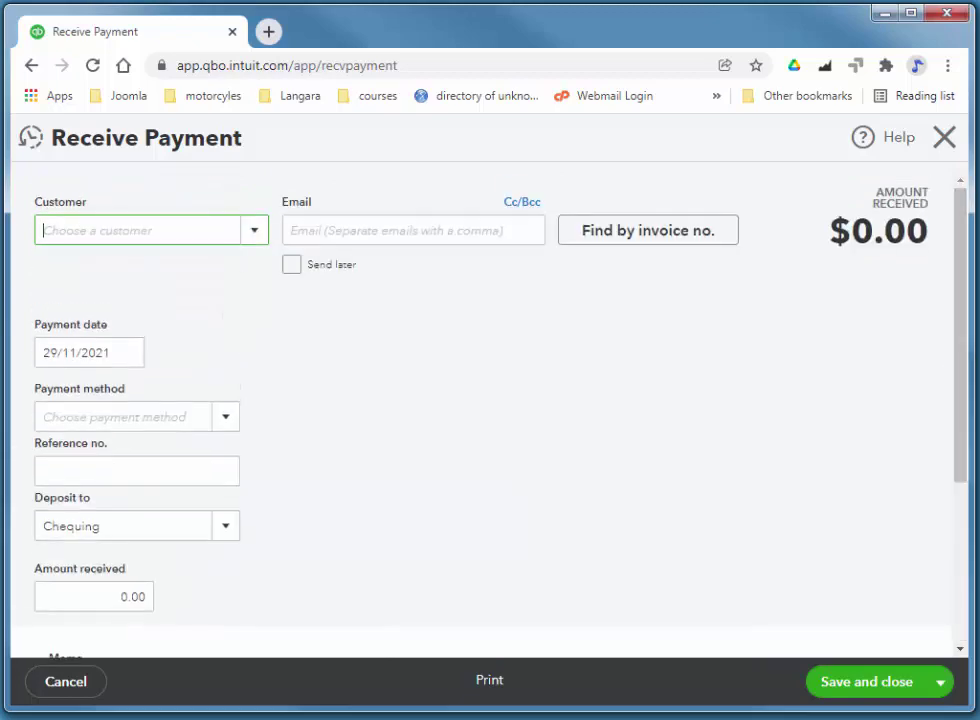
{"action": "left_click", "coordinate": [944, 139]}
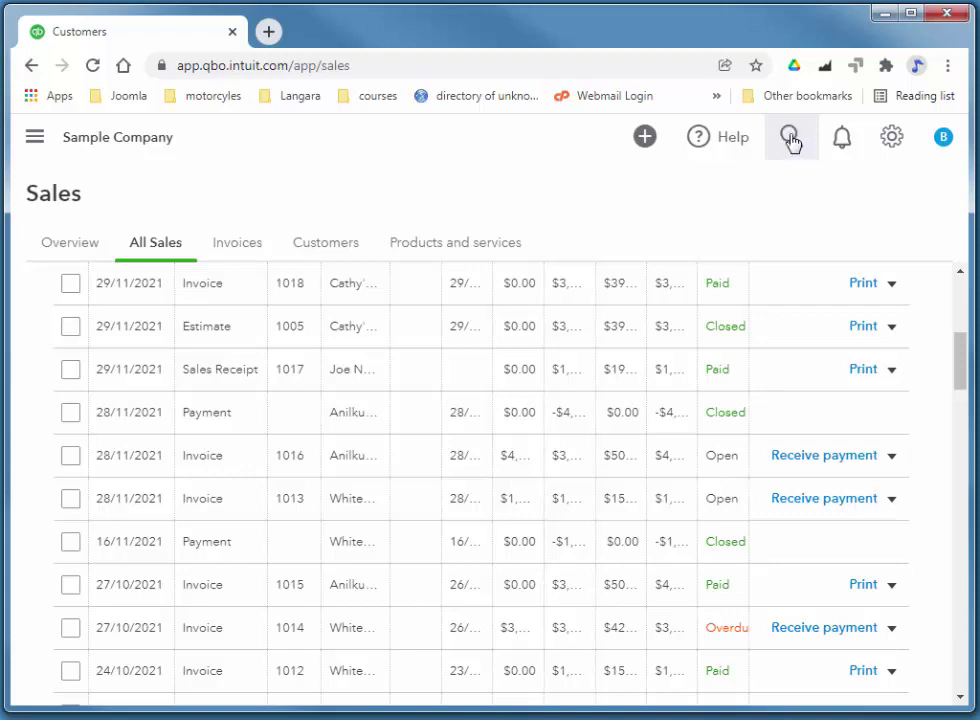
Run an Advanced Search for Invoices filtered to the chosen customer, returning invoice 1010
{"action": "left_click", "coordinate": [790, 141]}
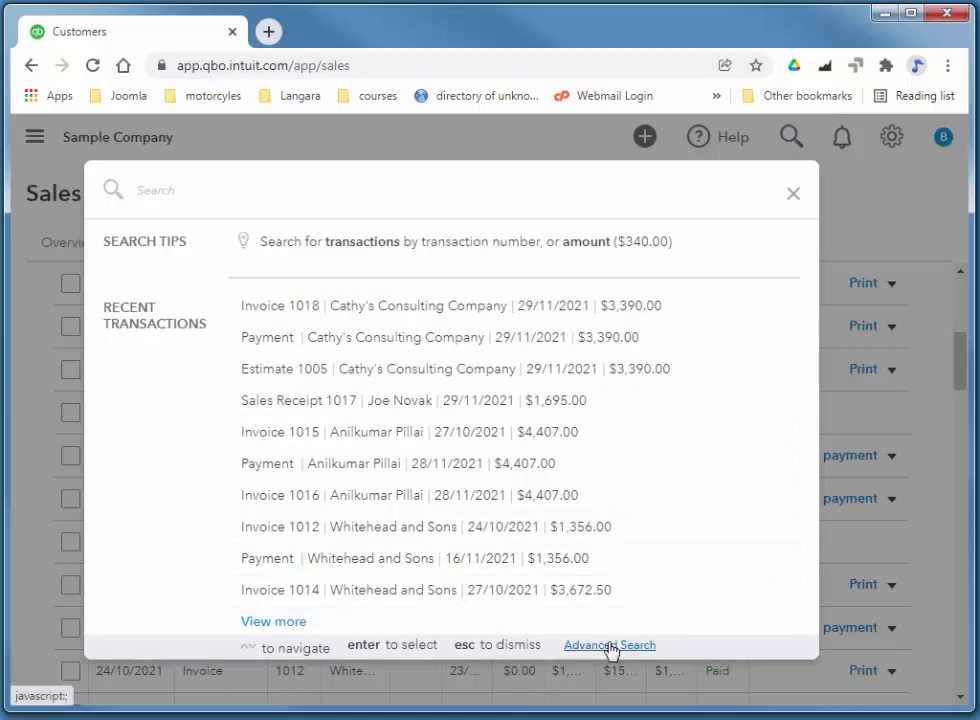
{"action": "left_click", "coordinate": [611, 646]}
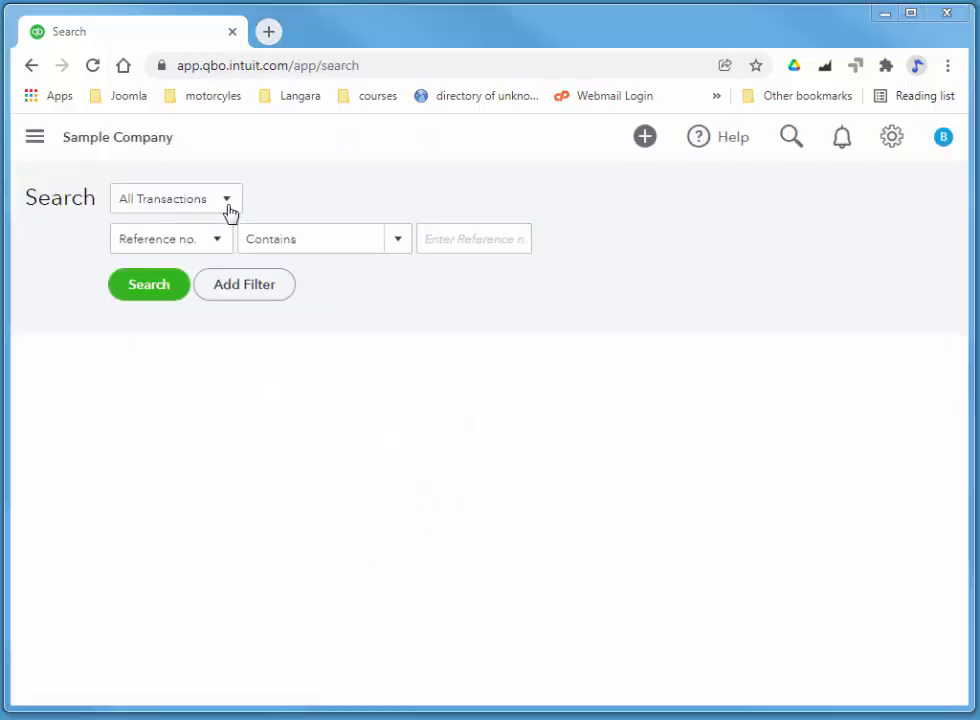
{"action": "left_click", "coordinate": [230, 205]}
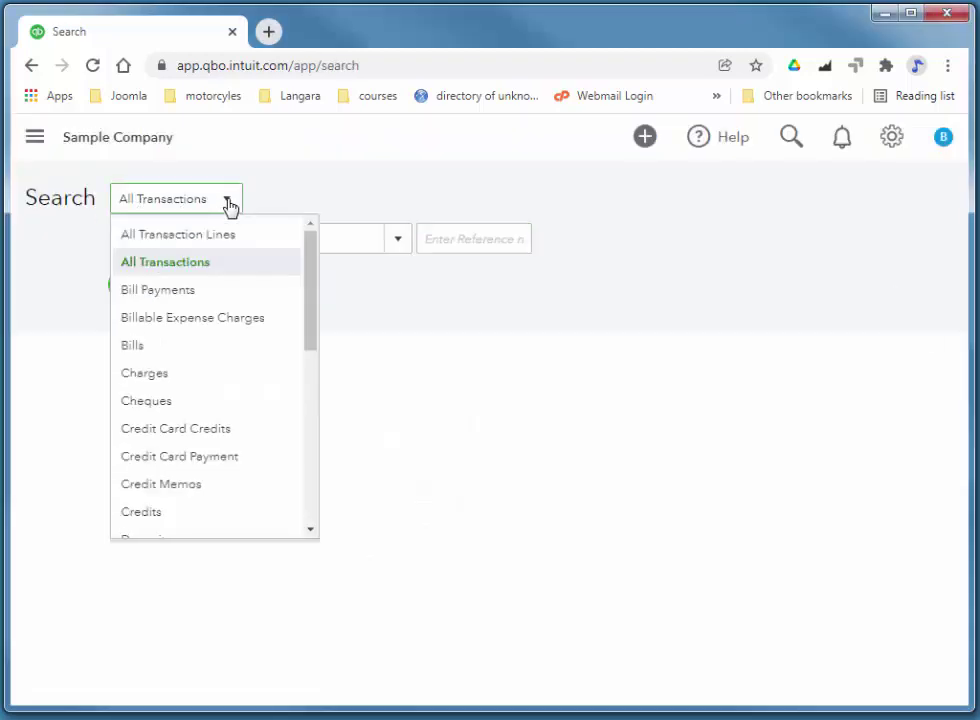
{"action": "left_click_drag", "start_coordinate": [313, 288], "coordinate": [280, 389]}
{"action": "left_click", "coordinate": [139, 414]}
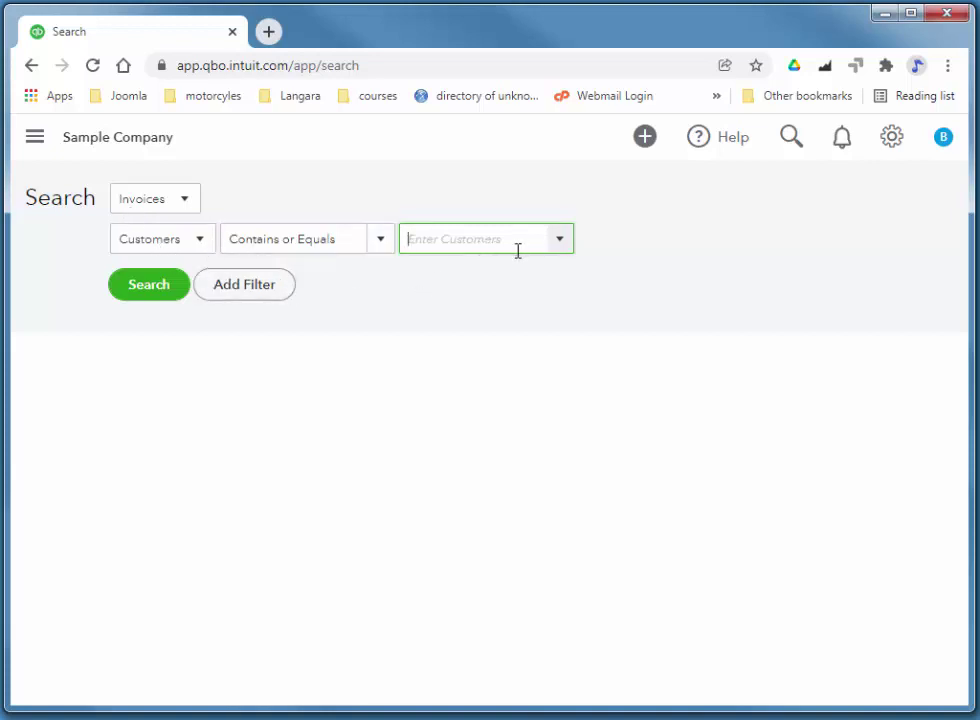
{"action": "type", "text": "adw"}
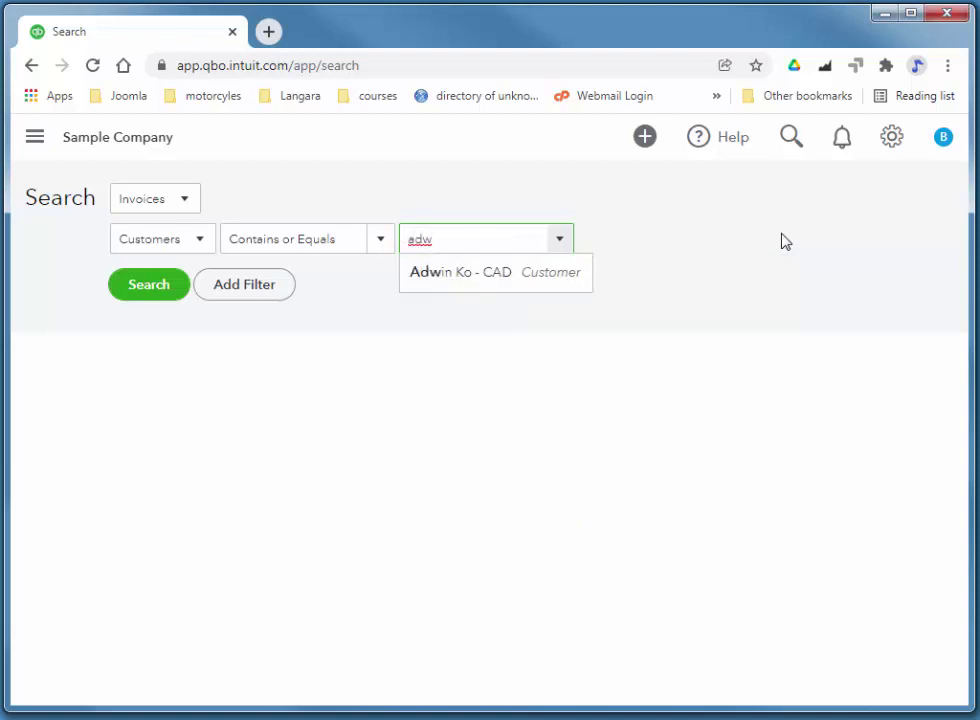
{"action": "left_click", "coordinate": [549, 280]}
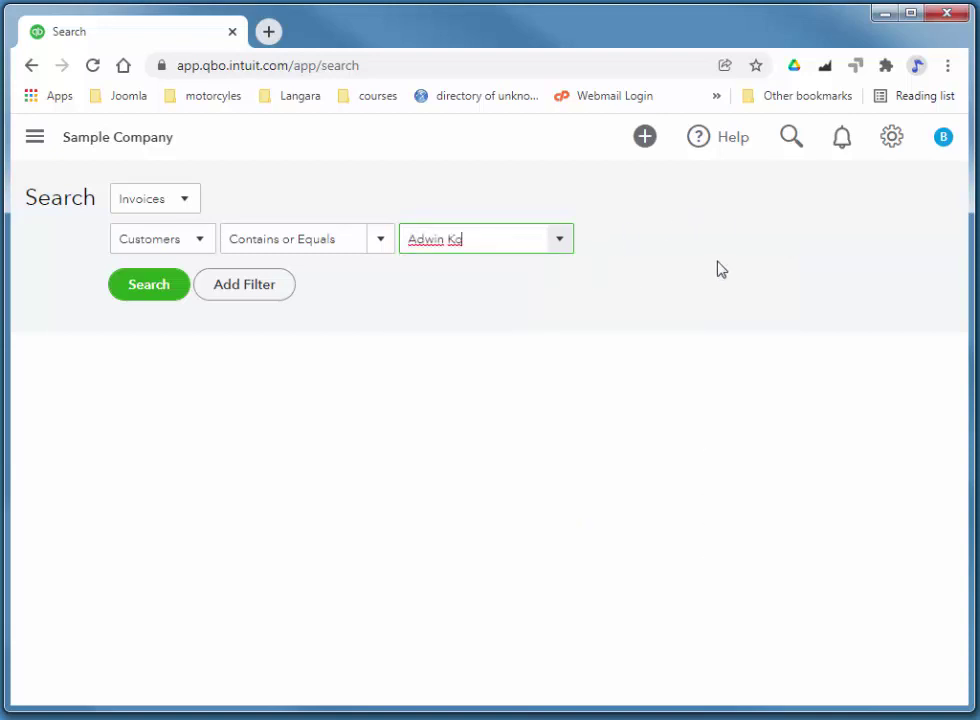
{"action": "left_click", "coordinate": [140, 297]}
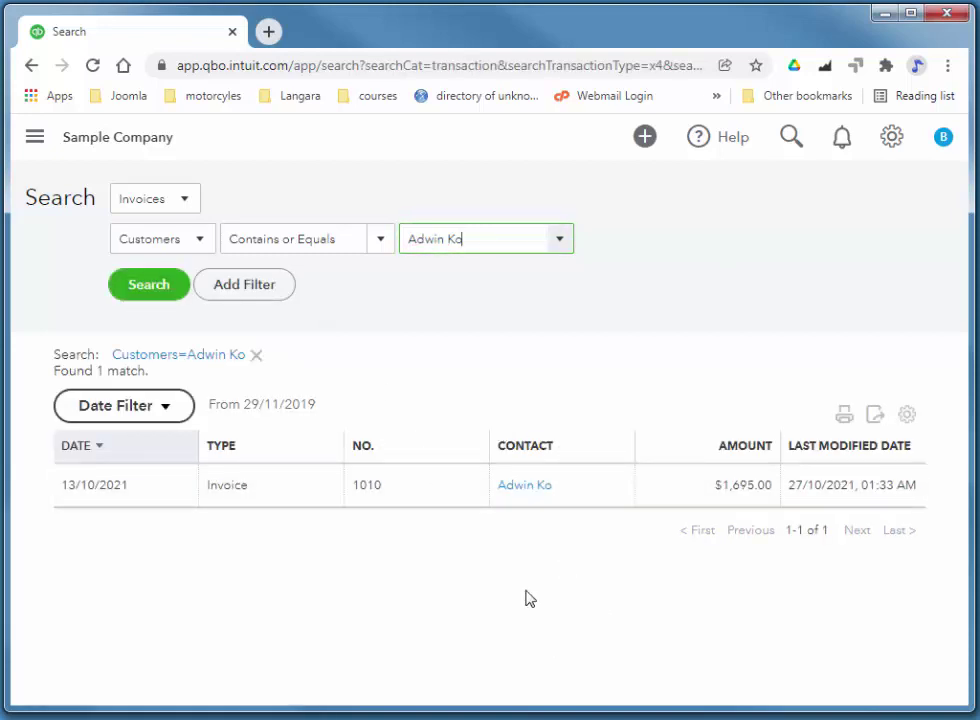
Change the Name Badges quantity on invoice 1010 to 495 and save it
{"action": "left_click", "coordinate": [420, 494]}
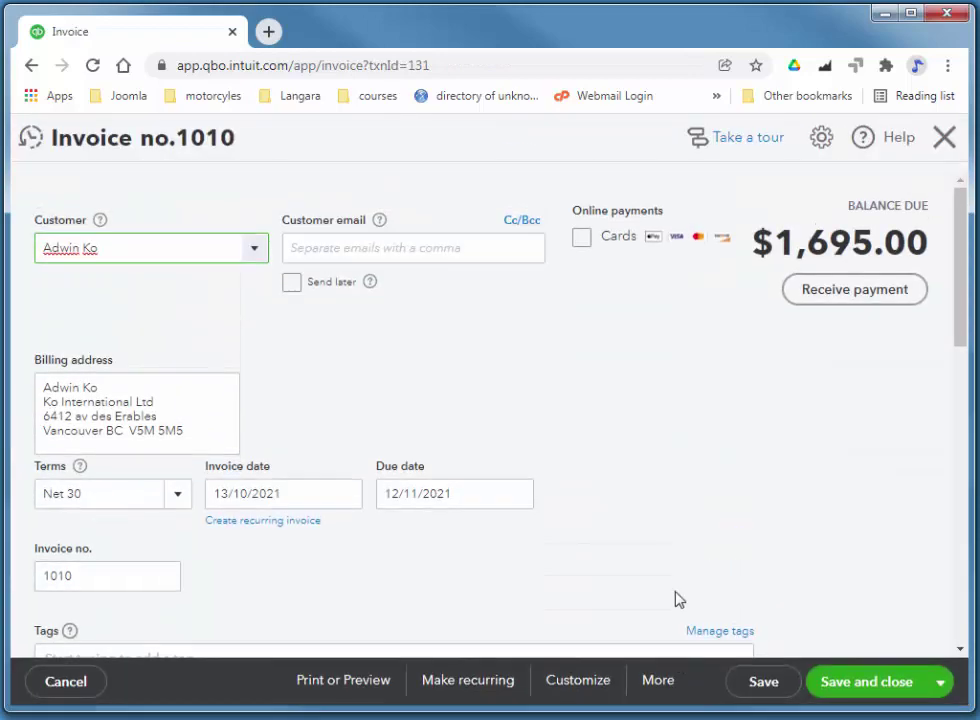
{"action": "left_click_drag", "start_coordinate": [956, 284], "coordinate": [962, 422]}
{"action": "mouse_move", "coordinate": [499, 400]}
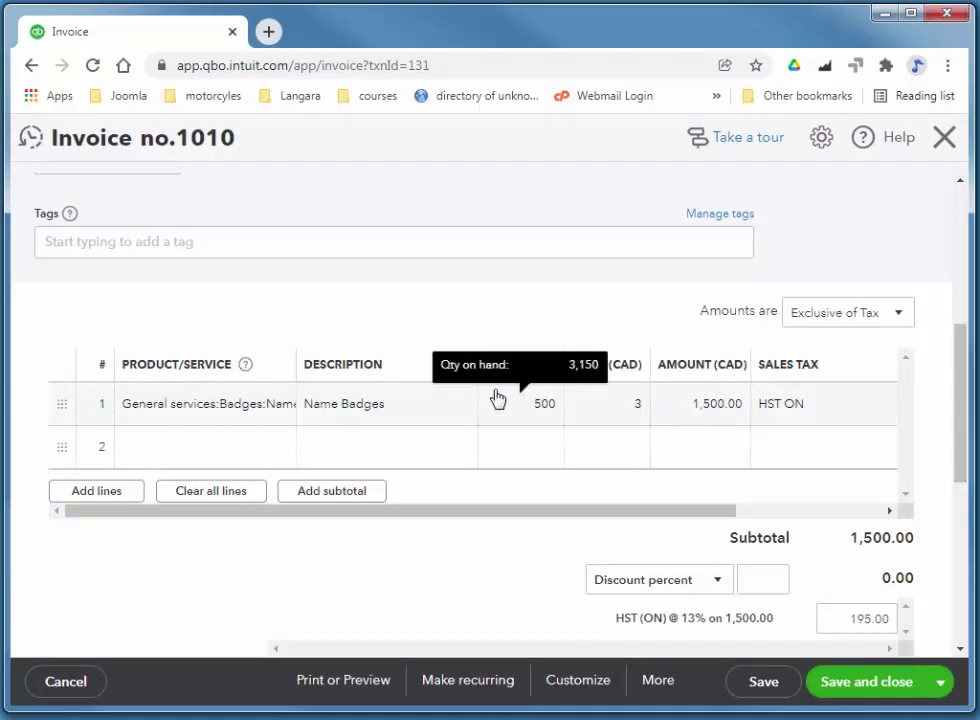
{"action": "left_click", "coordinate": [560, 419]}
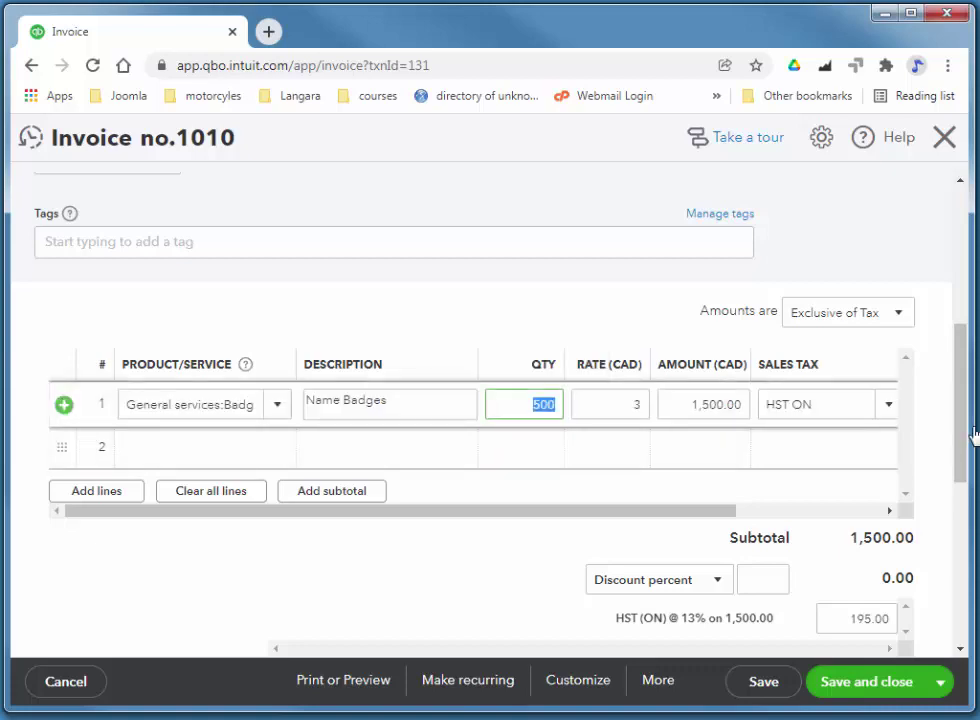
{"action": "type", "text": "495"}
{"action": "key", "text": "Tab"}
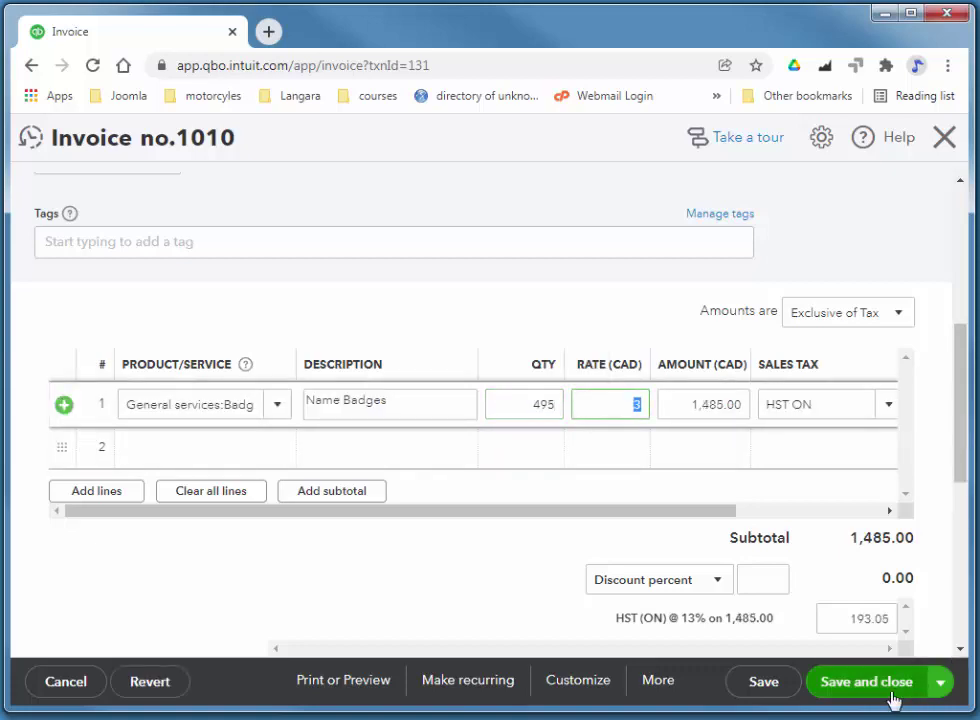
{"action": "left_click", "coordinate": [827, 692]}
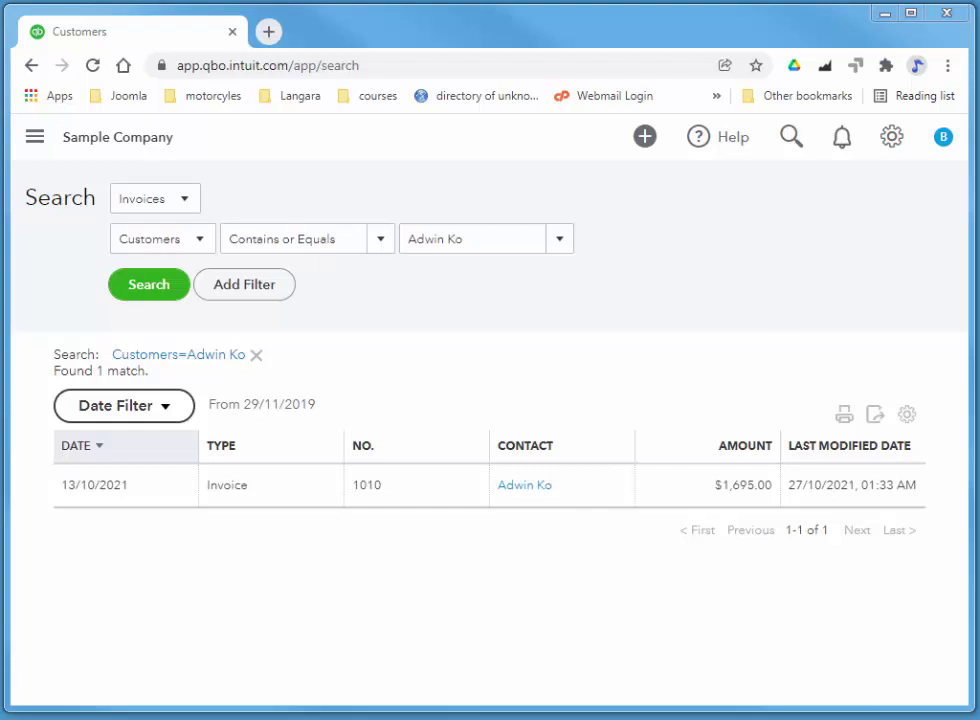
Start a new invoice from the All Sales page
{"action": "left_click", "coordinate": [36, 142]}
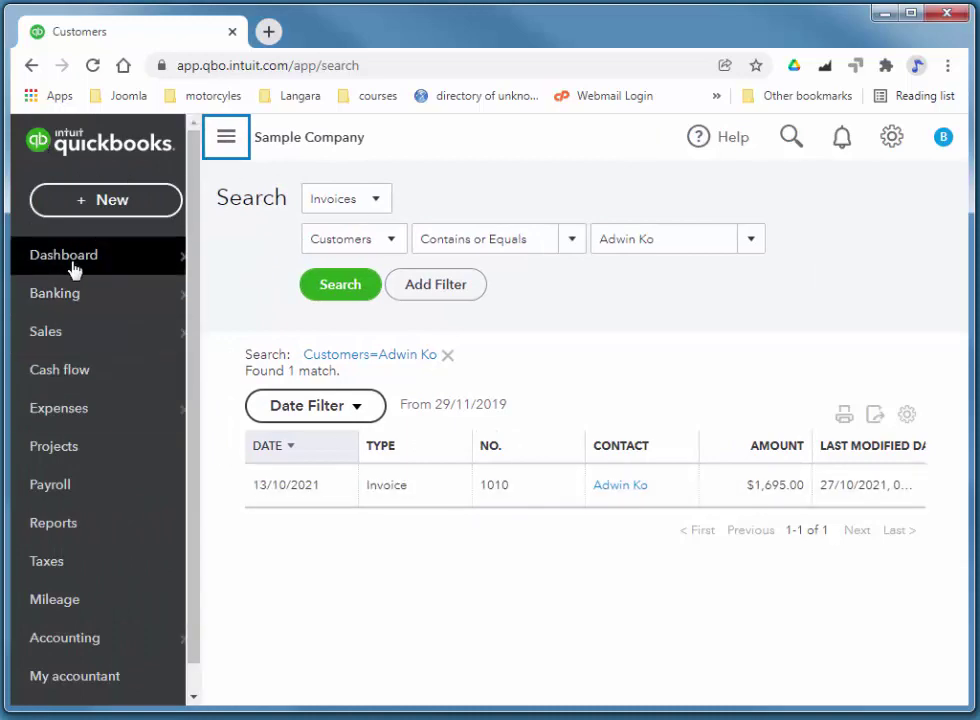
{"action": "mouse_move", "coordinate": [66, 333]}
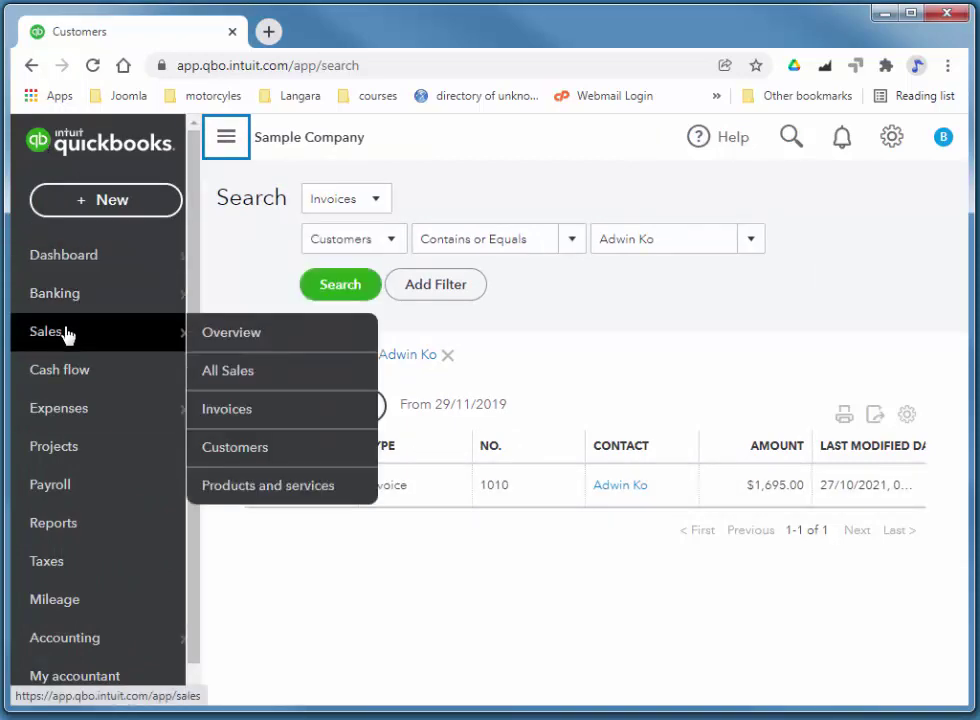
{"action": "left_click", "coordinate": [245, 374]}
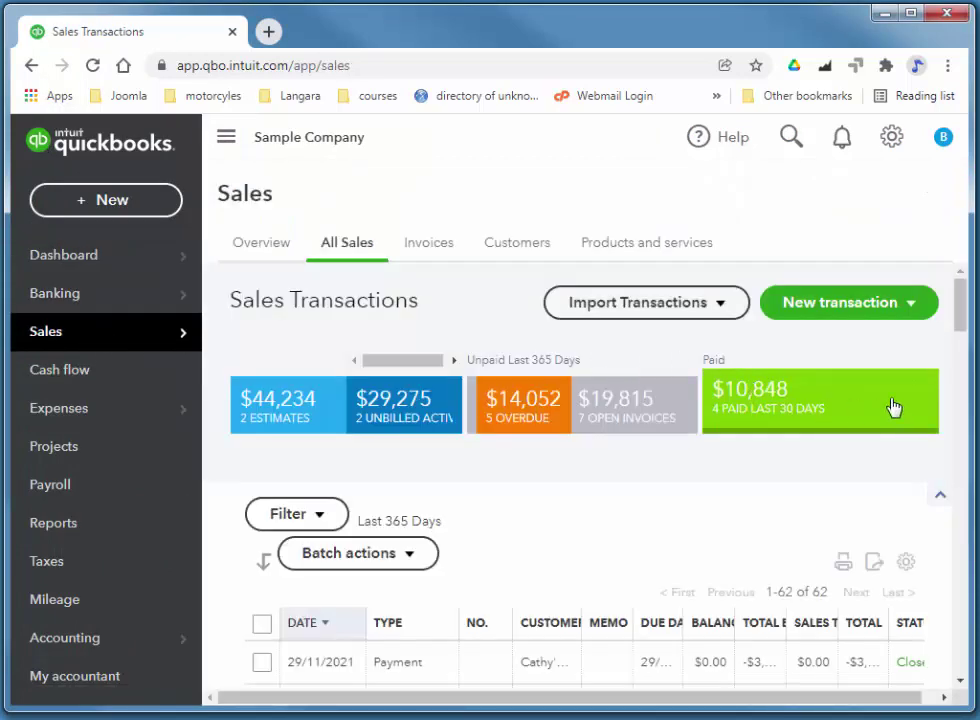
{"action": "left_click", "coordinate": [910, 308]}
{"action": "left_click", "coordinate": [807, 344]}
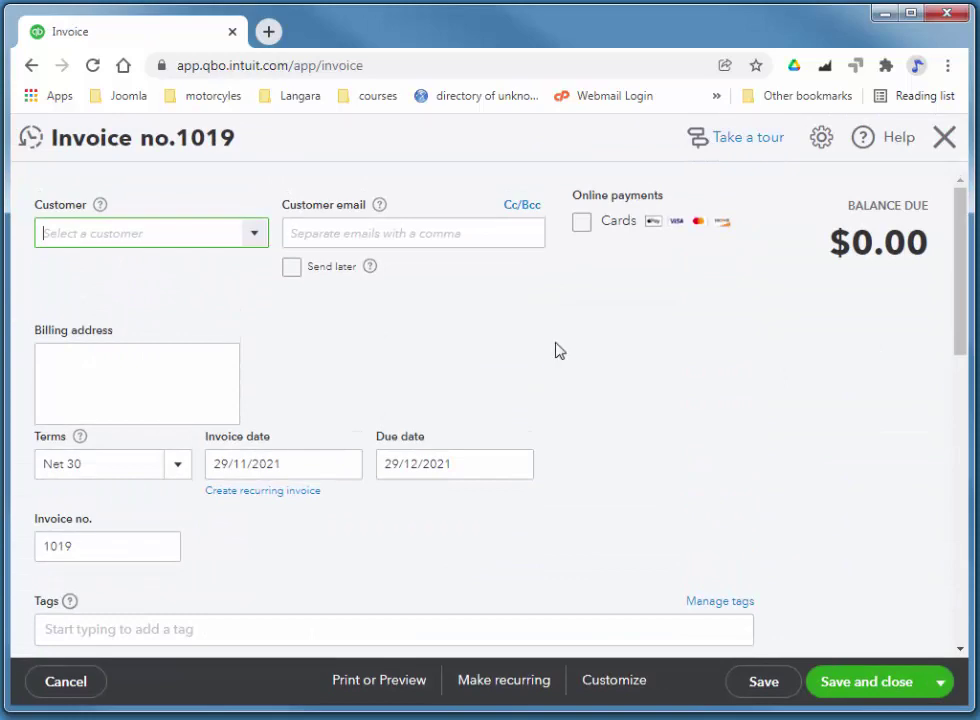
Choose Chadha's Consultants as the invoice 1019 customer, with Net 30 terms
{"action": "left_click", "coordinate": [251, 236]}
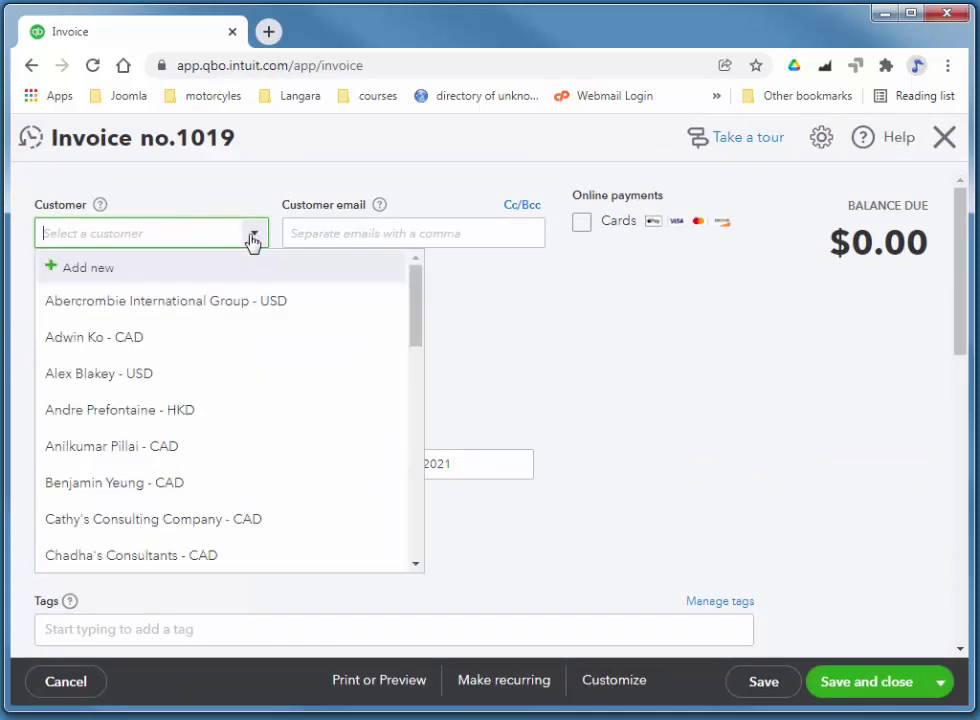
{"action": "left_click", "coordinate": [133, 556]}
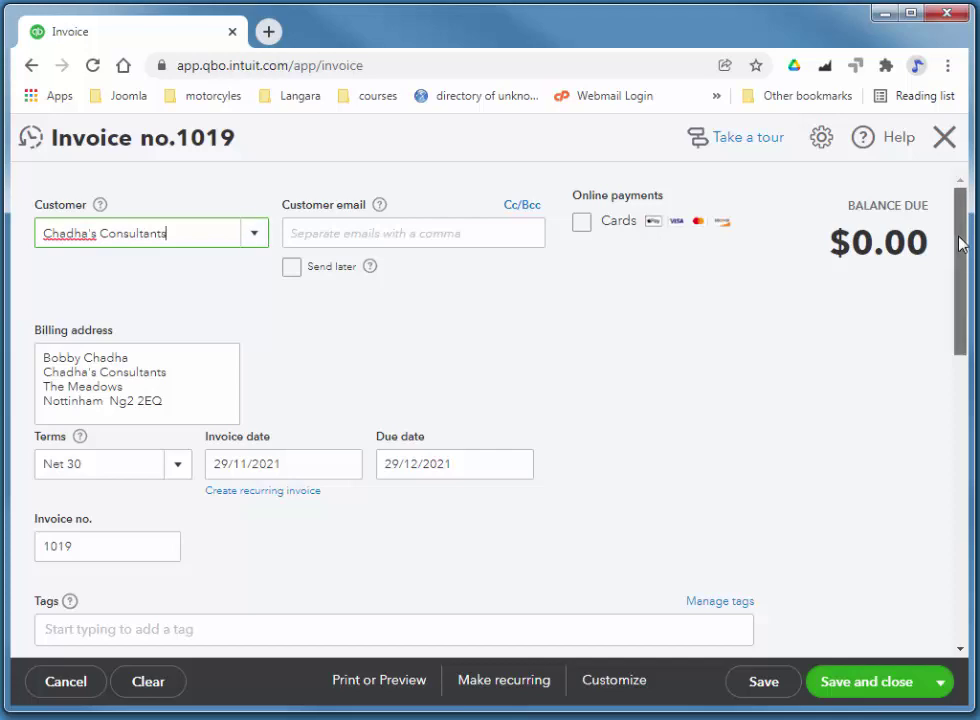
{"action": "left_click_drag", "start_coordinate": [962, 243], "coordinate": [962, 249]}
{"action": "mouse_move", "coordinate": [967, 271]}
{"action": "left_mouse_down"}
{"action": "mouse_move", "coordinate": [968, 295]}
{"action": "mouse_move", "coordinate": [962, 263]}
{"action": "mouse_move", "coordinate": [965, 284]}
{"action": "mouse_move", "coordinate": [962, 273]}
{"action": "left_mouse_up"}
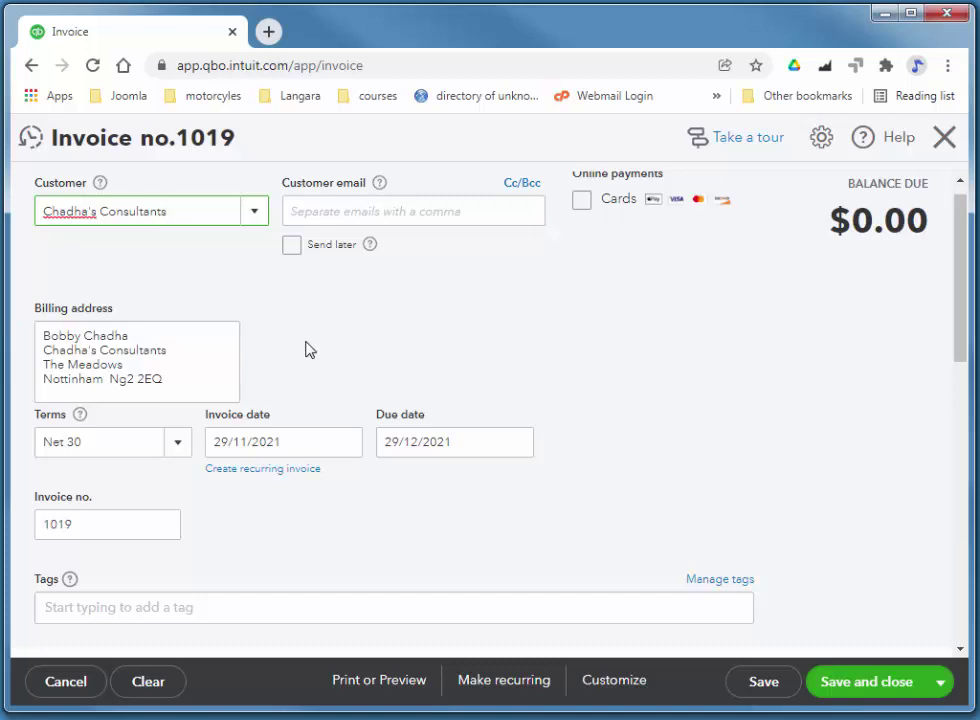
{"action": "left_click", "coordinate": [309, 349]}
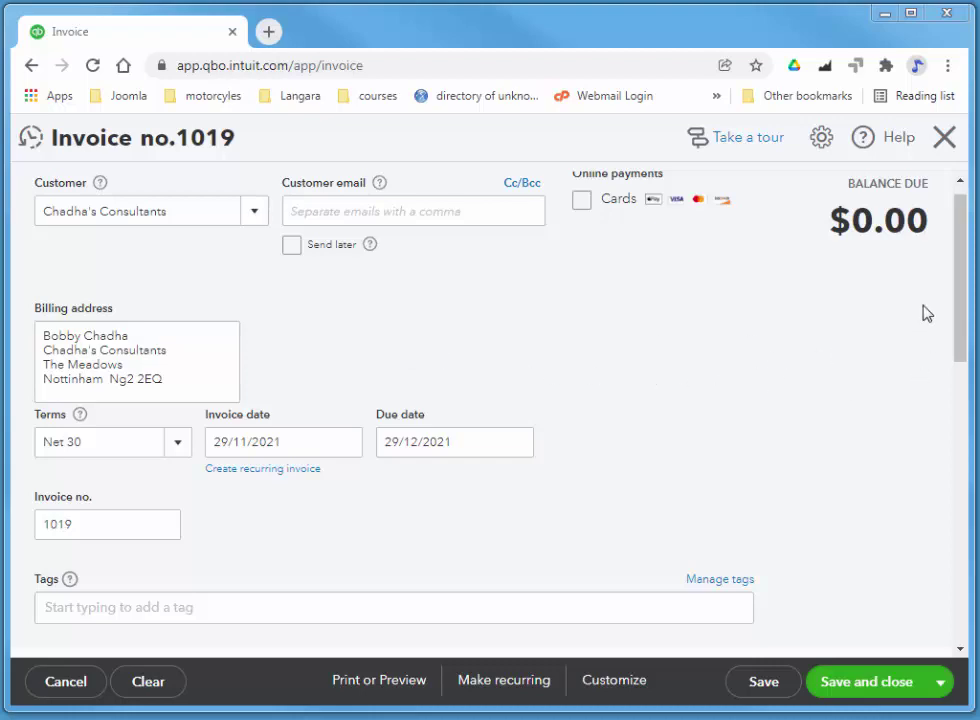
Bill Employee Training on line 1 with 13% HST ON and save invoice 1019 at $1,695.00
{"action": "left_click_drag", "start_coordinate": [965, 295], "coordinate": [969, 406]}
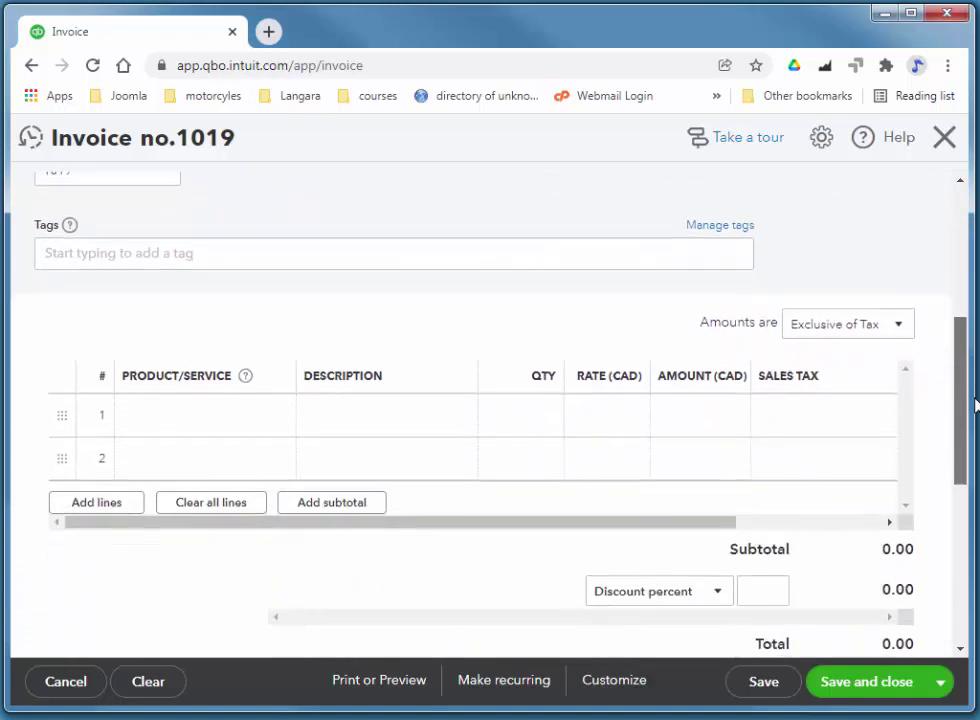
{"action": "left_click", "coordinate": [264, 425]}
{"action": "left_click", "coordinate": [285, 423]}
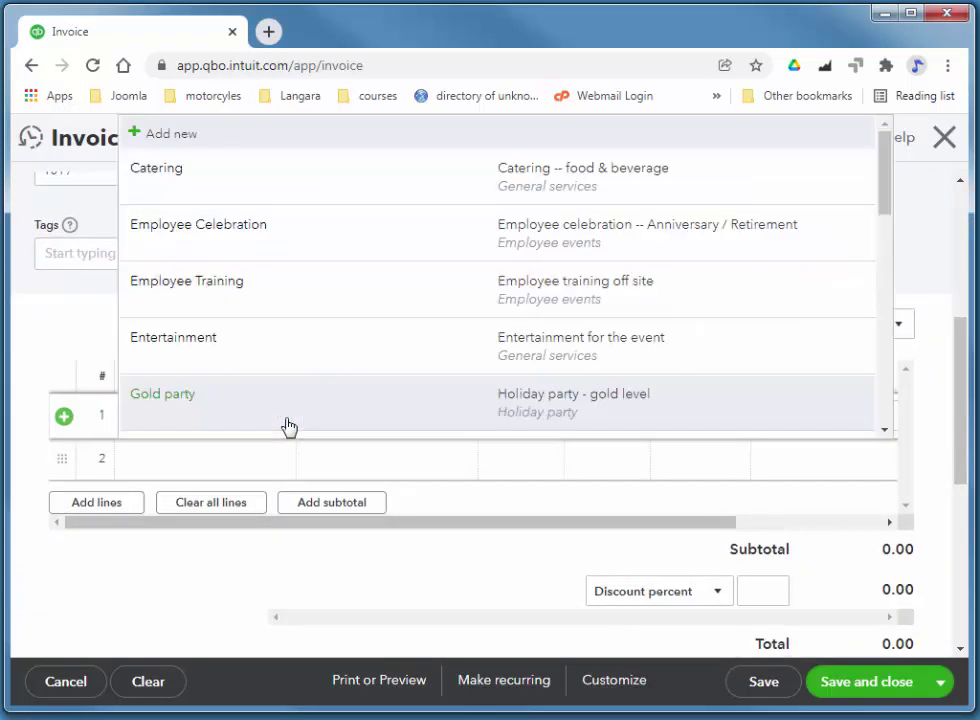
{"action": "left_click", "coordinate": [367, 295]}
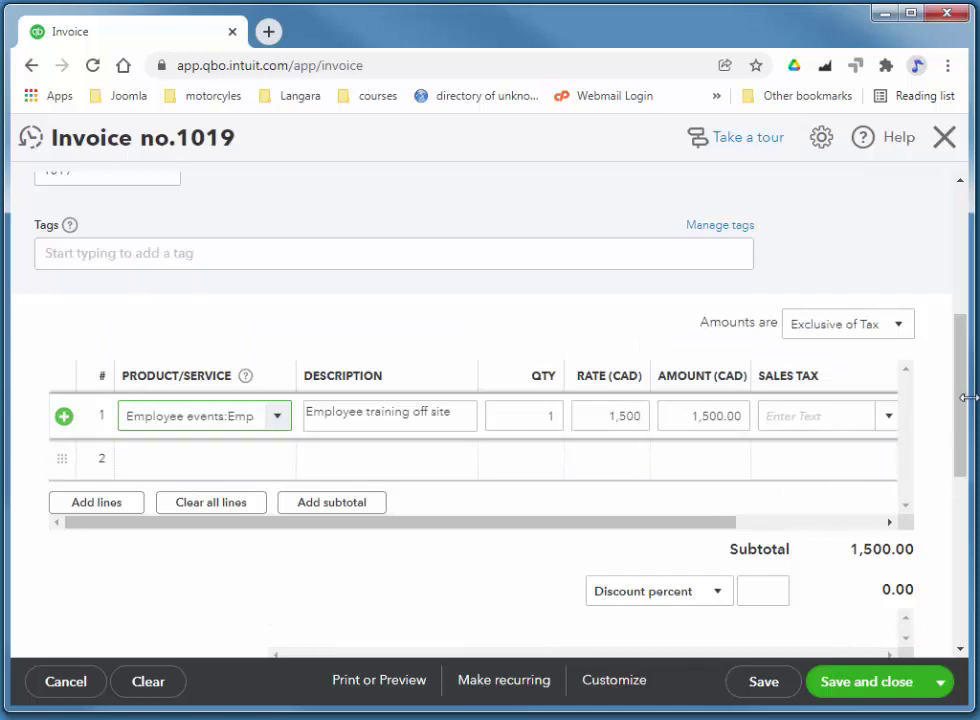
{"action": "left_click", "coordinate": [886, 417]}
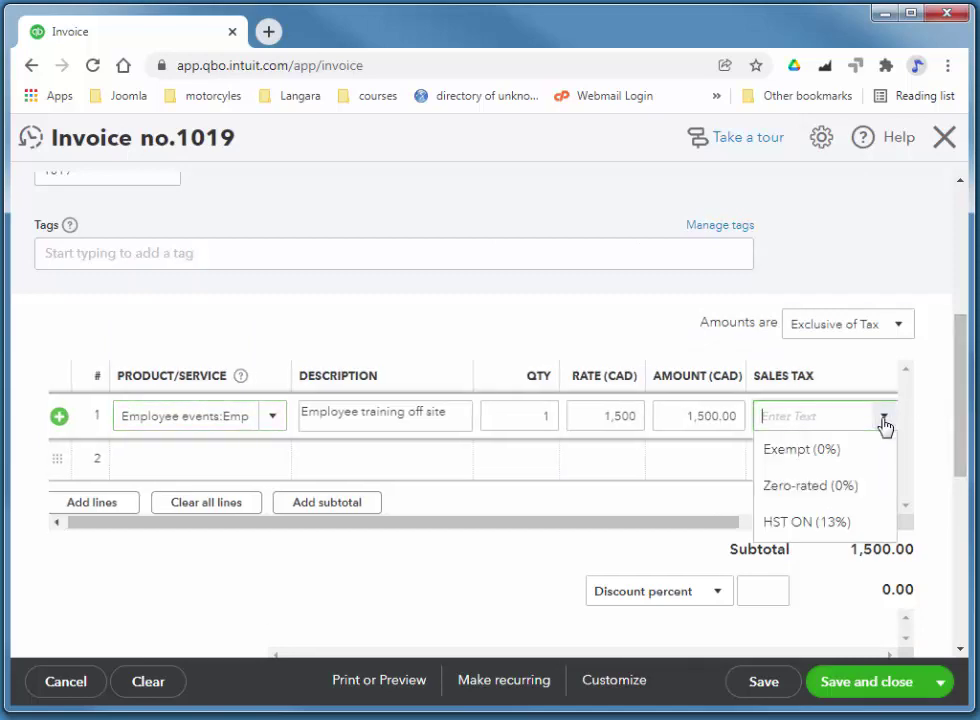
{"action": "left_click", "coordinate": [770, 524]}
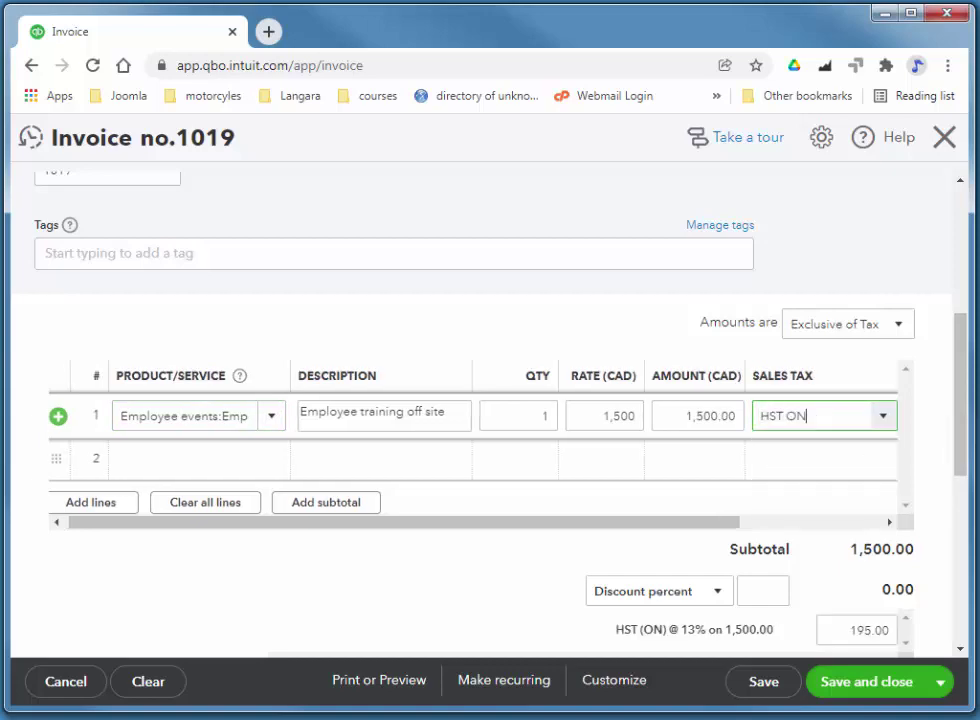
{"action": "left_click", "coordinate": [763, 688]}
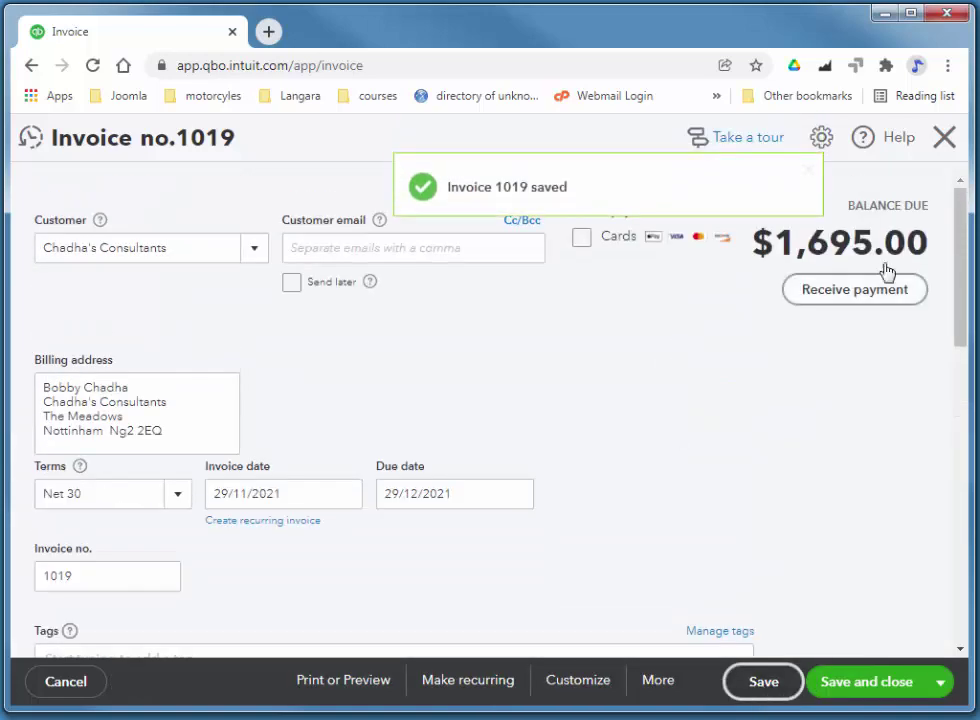
{"action": "left_click_drag", "start_coordinate": [958, 255], "coordinate": [921, 352]}
Make invoice 1019 a Weekly recurring template starting 06/12/2021 and save the template
{"action": "left_click", "coordinate": [468, 681]}
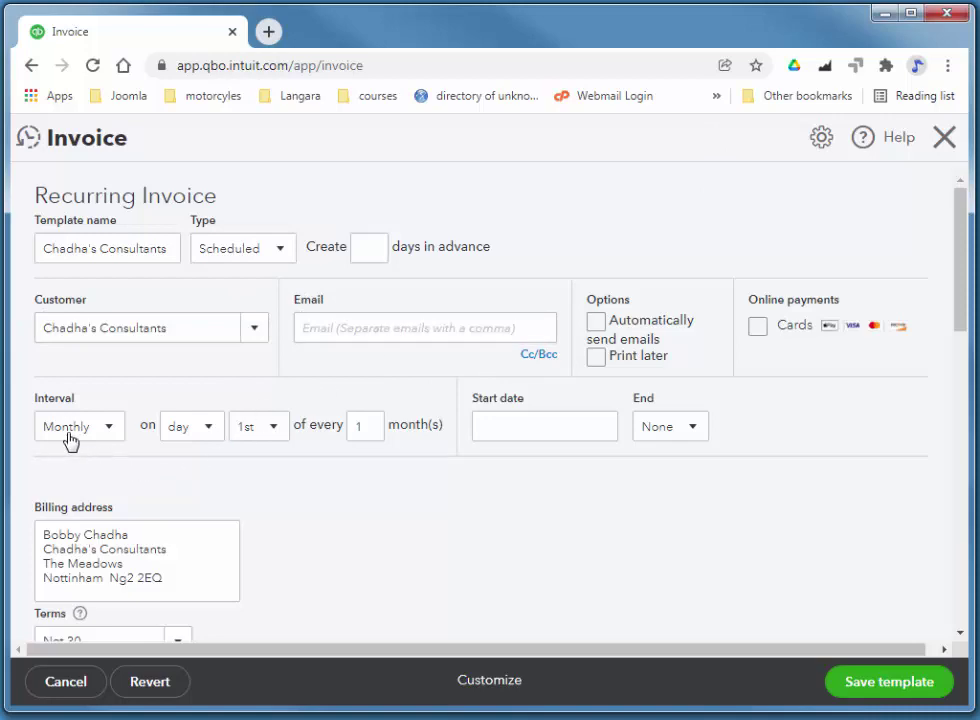
{"action": "left_click", "coordinate": [111, 430]}
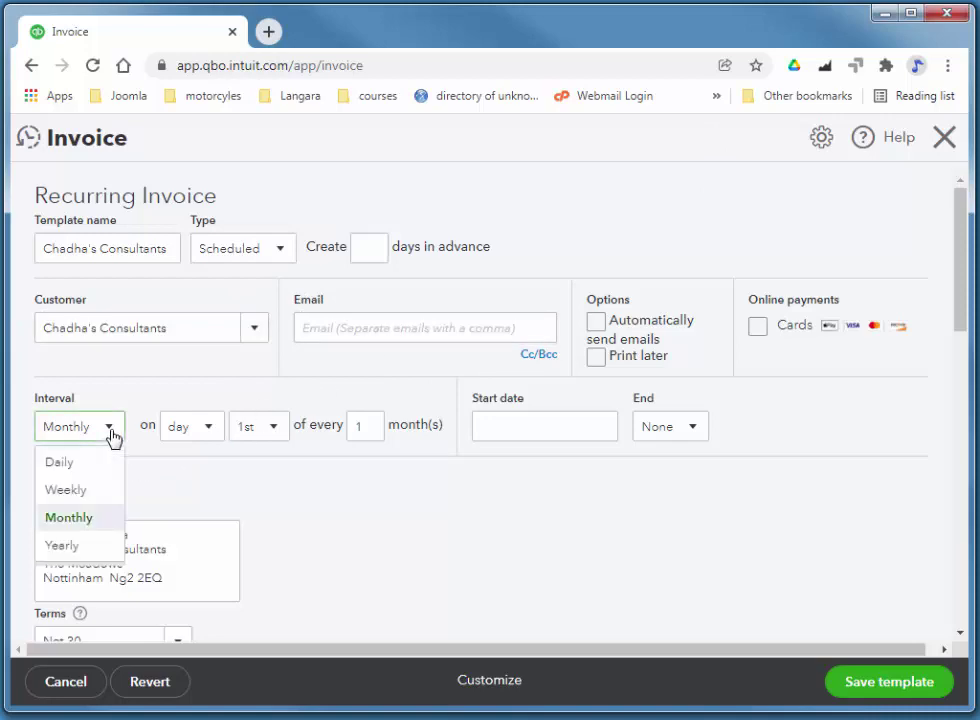
{"action": "left_click", "coordinate": [80, 491]}
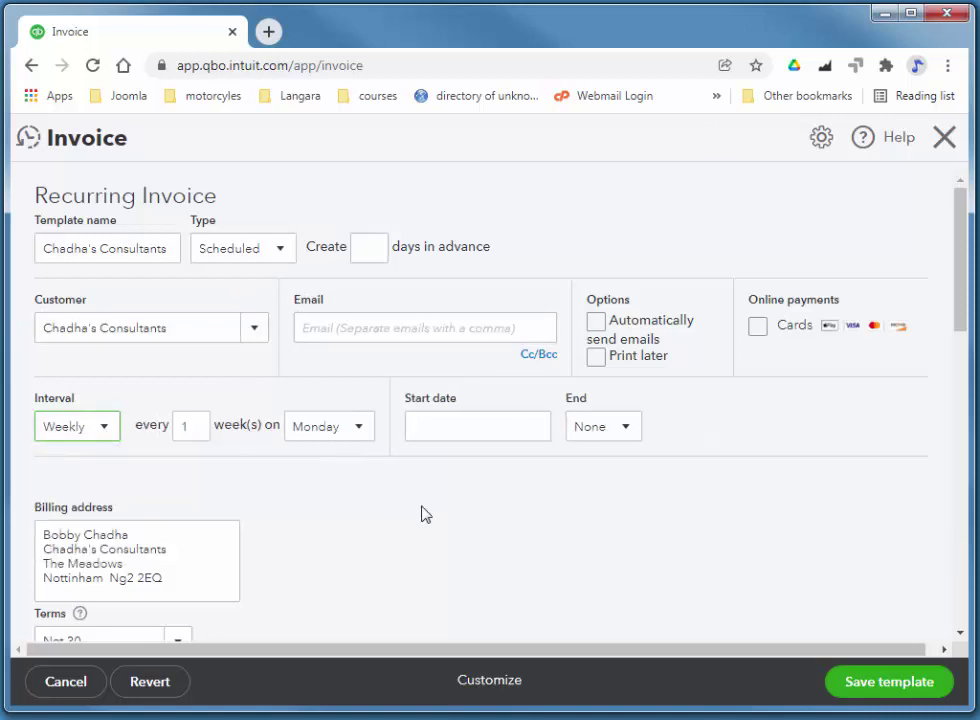
{"action": "left_click", "coordinate": [481, 425]}
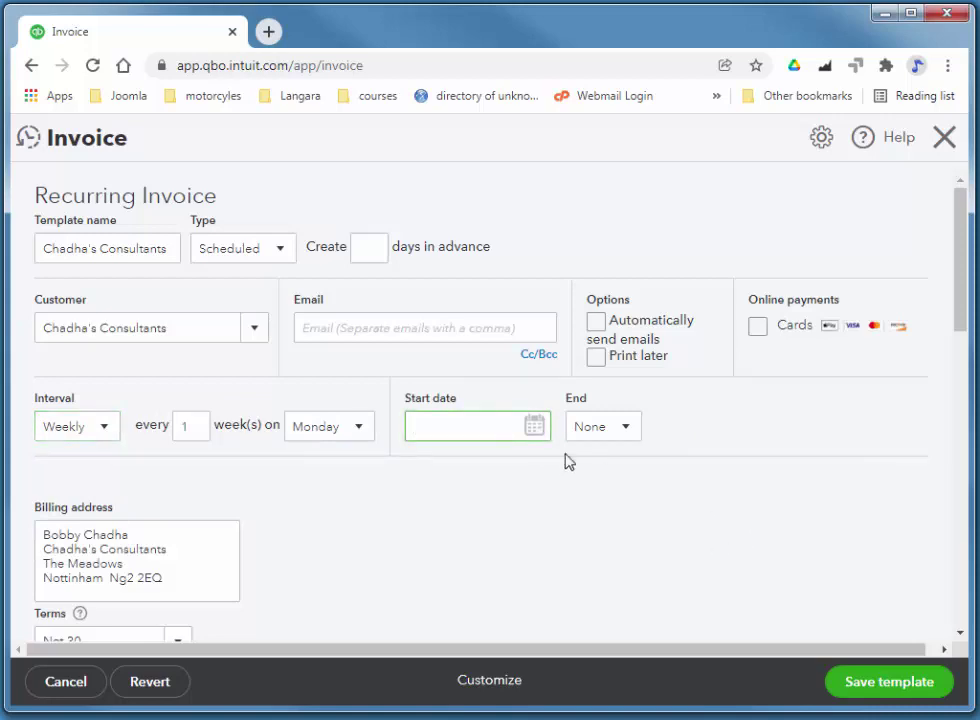
{"action": "left_click", "coordinate": [535, 428]}
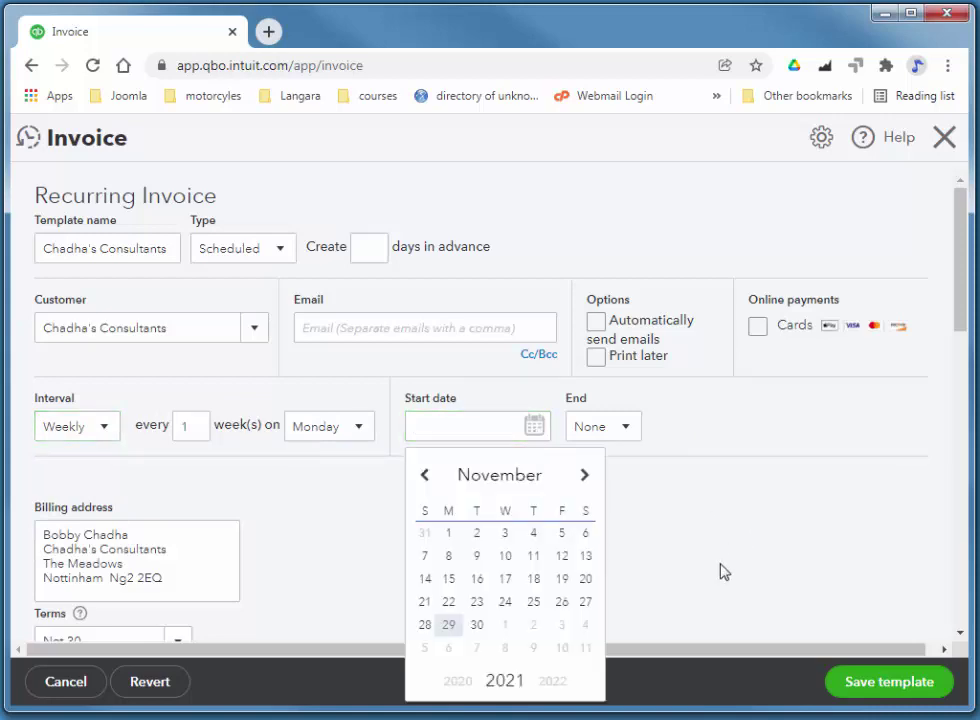
{"action": "left_click", "coordinate": [585, 477]}
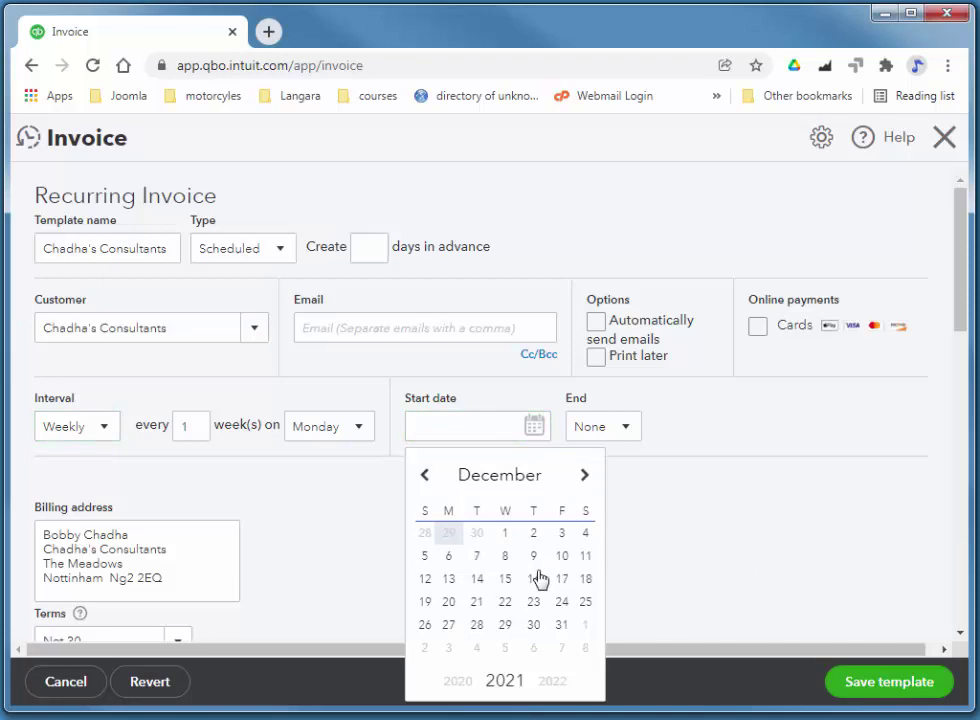
{"action": "left_click", "coordinate": [449, 555]}
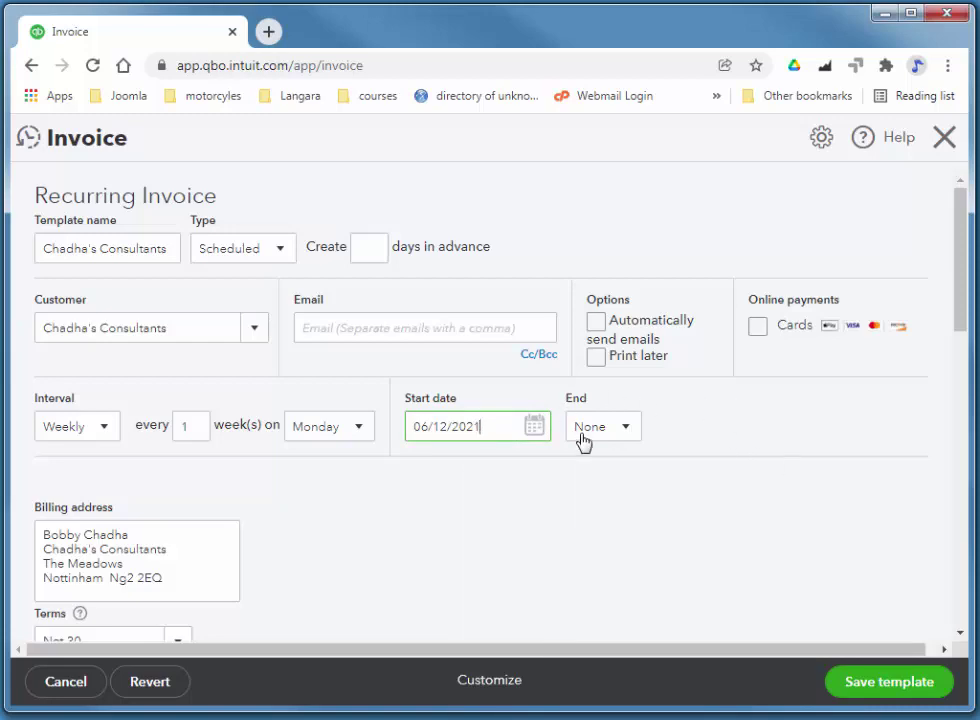
{"action": "left_click_drag", "start_coordinate": [956, 282], "coordinate": [948, 608]}
{"action": "left_click", "coordinate": [862, 685]}
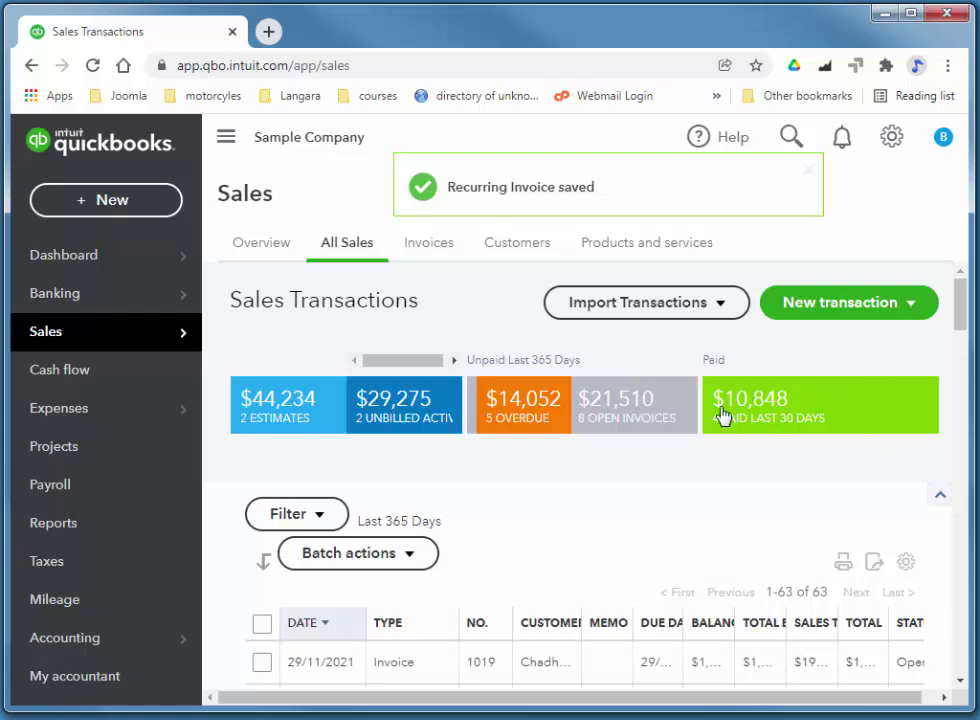
Go to Recurring transactions and show the actions for the Chadha's Consultants template
{"action": "left_click", "coordinate": [891, 139]}
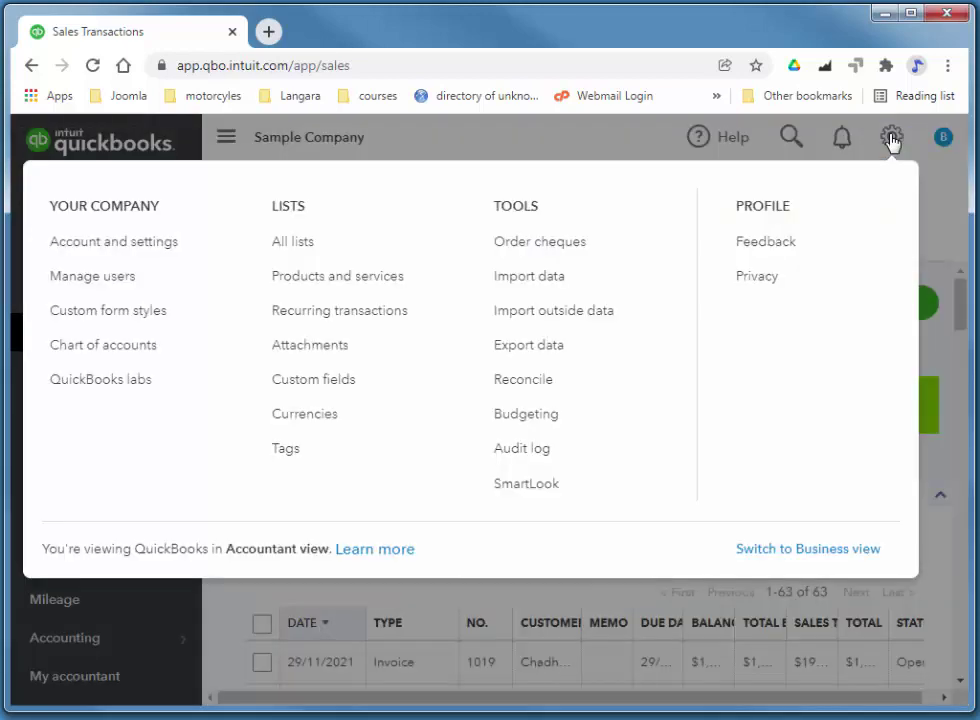
{"action": "left_click", "coordinate": [350, 313]}
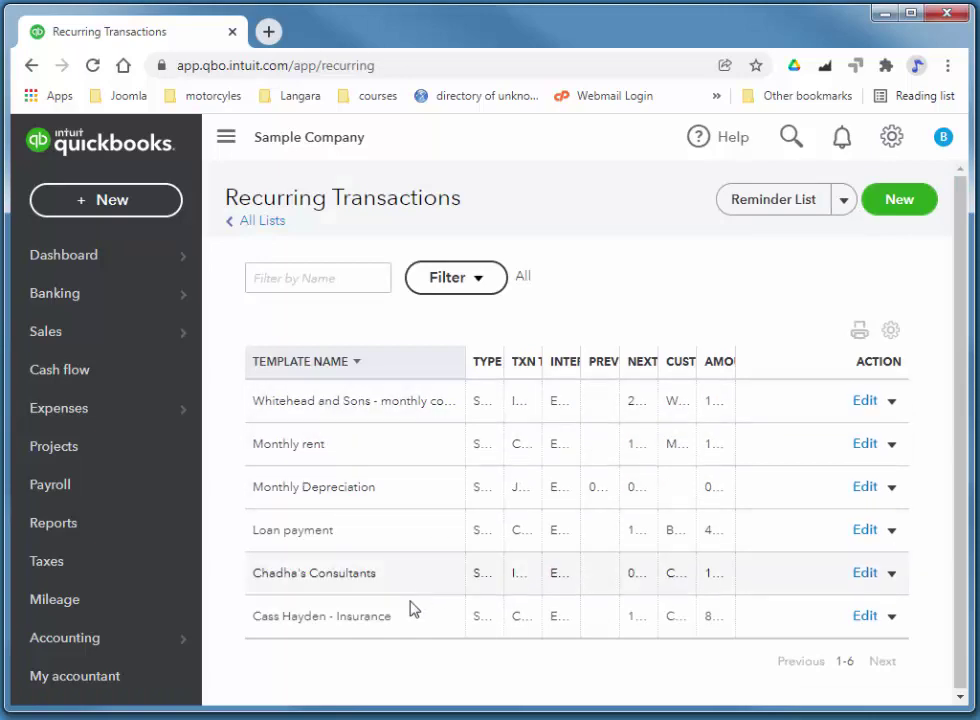
{"action": "left_click", "coordinate": [892, 577]}
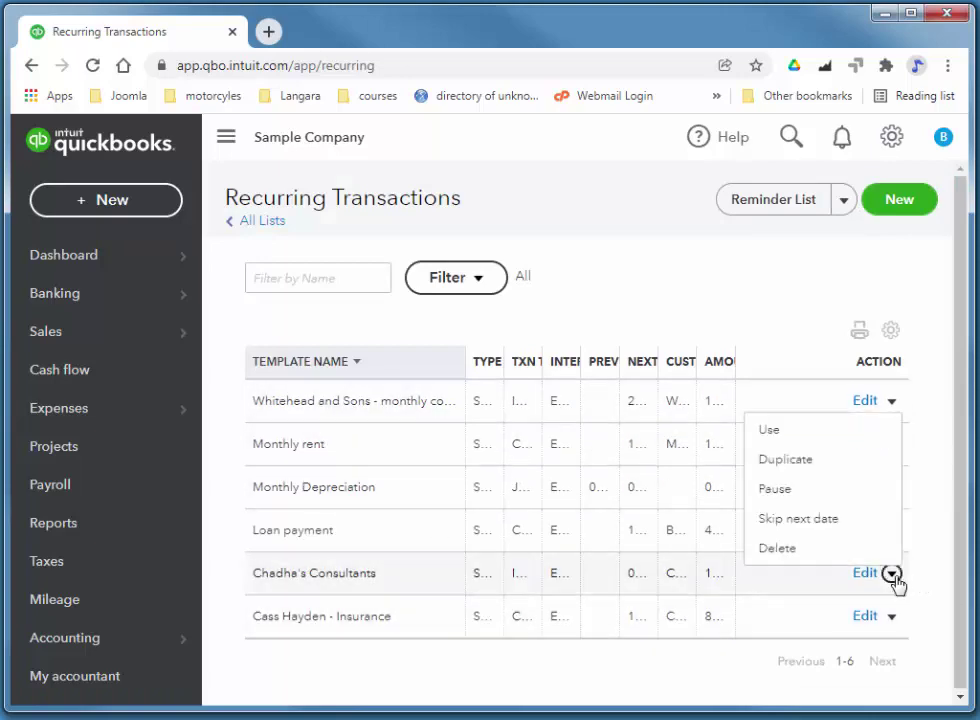
{"action": "left_click", "coordinate": [768, 432]}
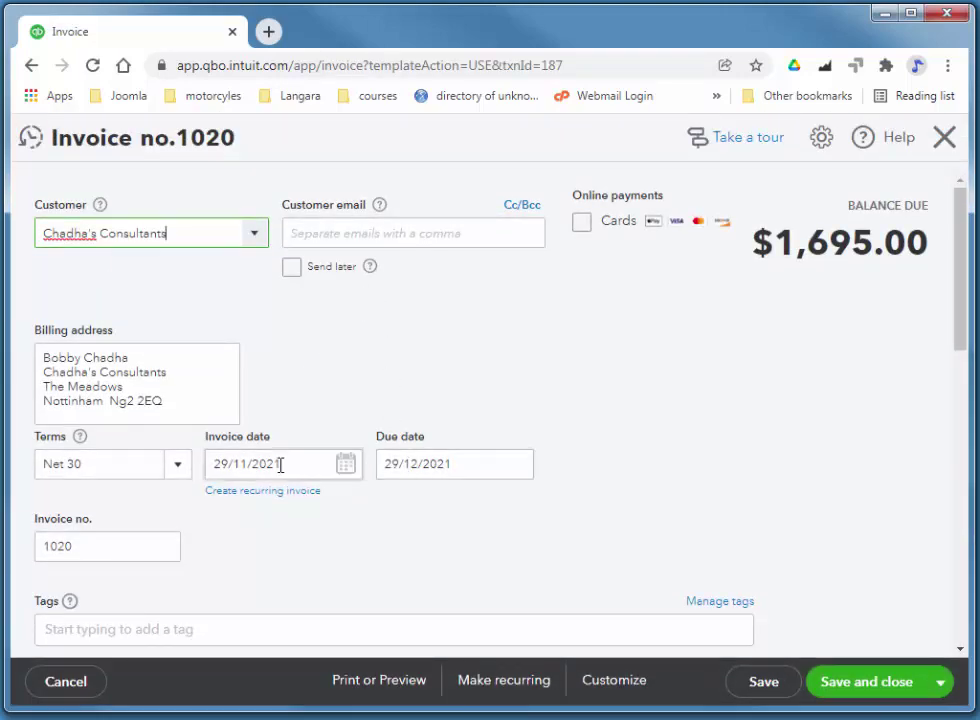
{"action": "left_click", "coordinate": [282, 464]}
{"action": "left_click", "coordinate": [346, 464]}
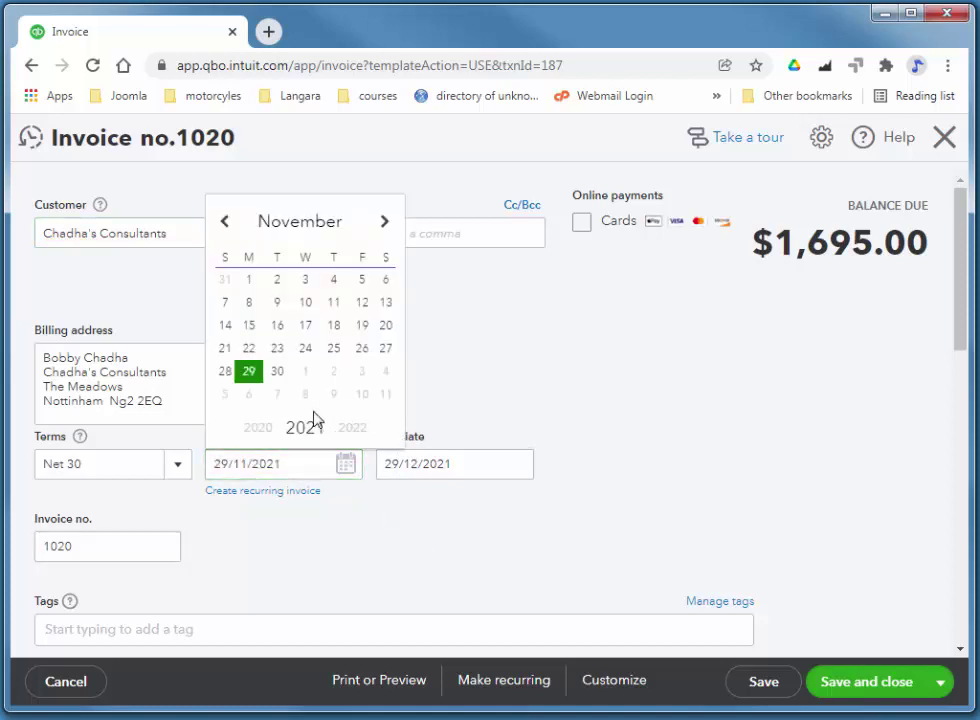
{"action": "left_click", "coordinate": [250, 395]}
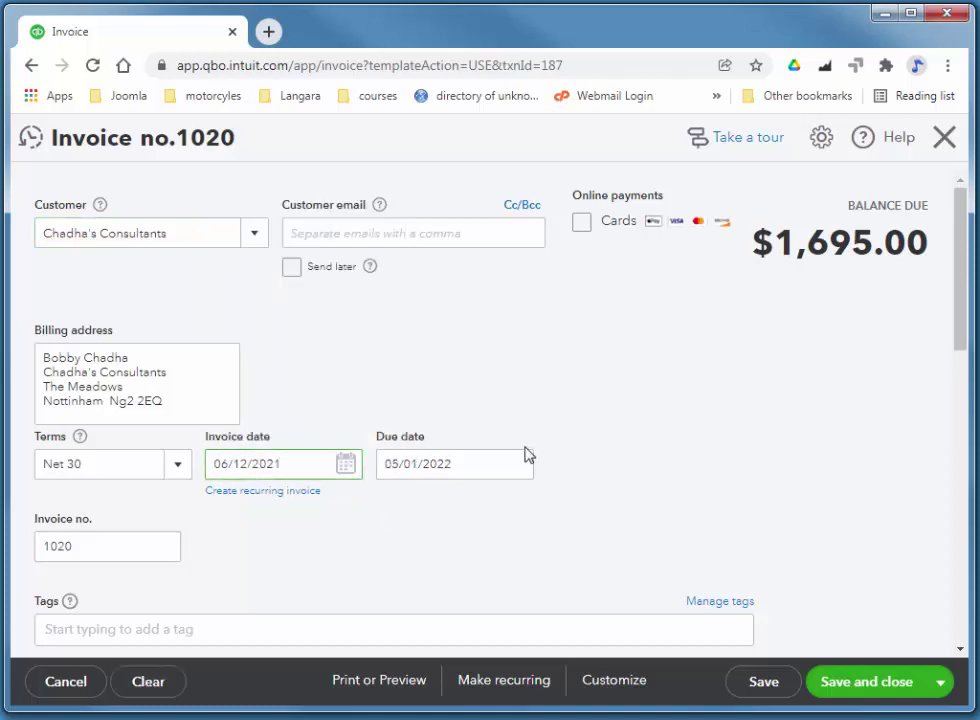
{"action": "left_click", "coordinate": [944, 140]}
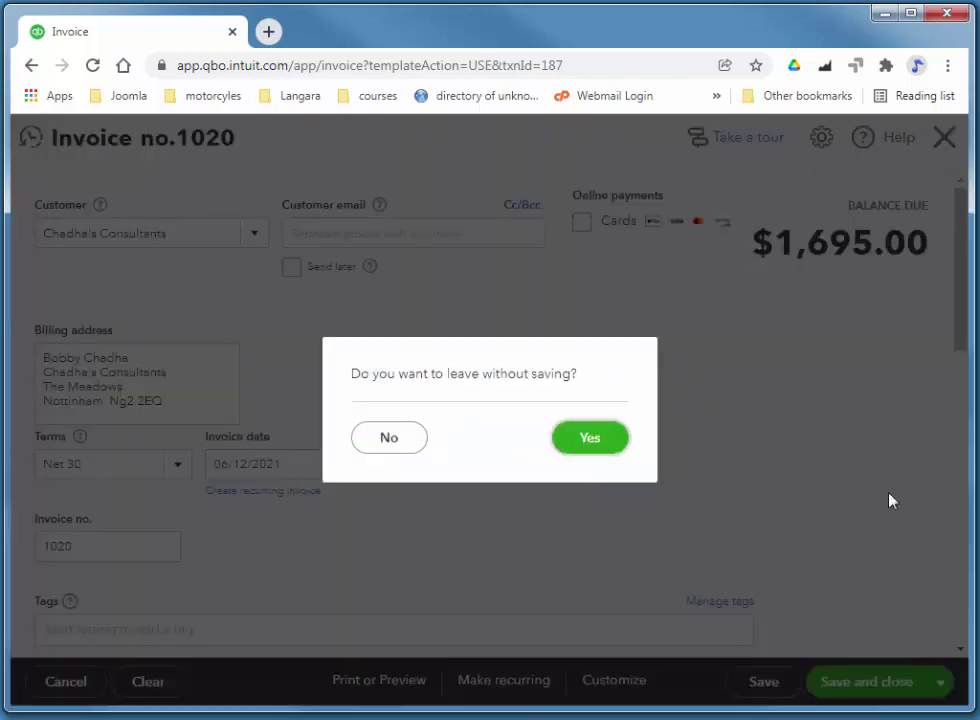
{"action": "left_click", "coordinate": [617, 452]}
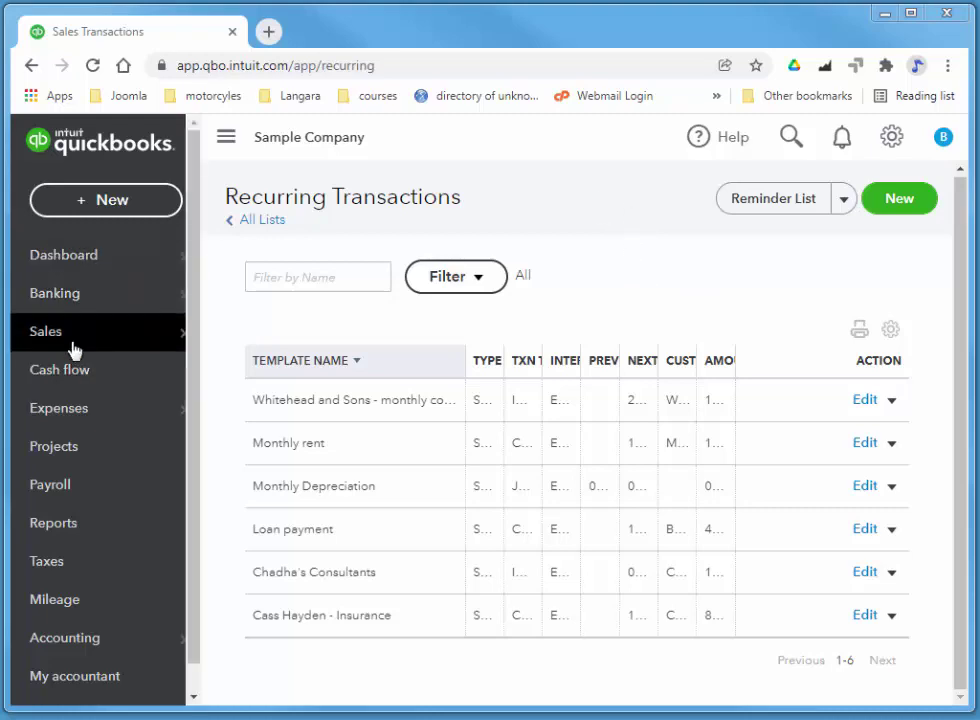
Start a new Credit Memo from All Sales and assign it to an individual customer
{"action": "mouse_move", "coordinate": [131, 339]}
{"action": "left_click", "coordinate": [237, 380]}
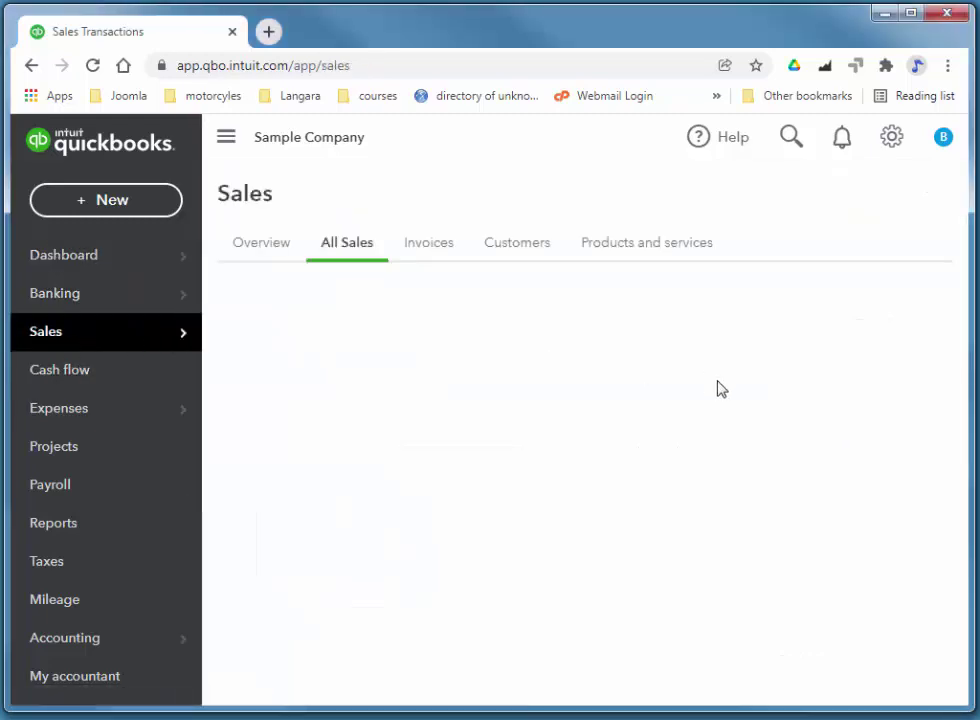
{"action": "left_click", "coordinate": [913, 309]}
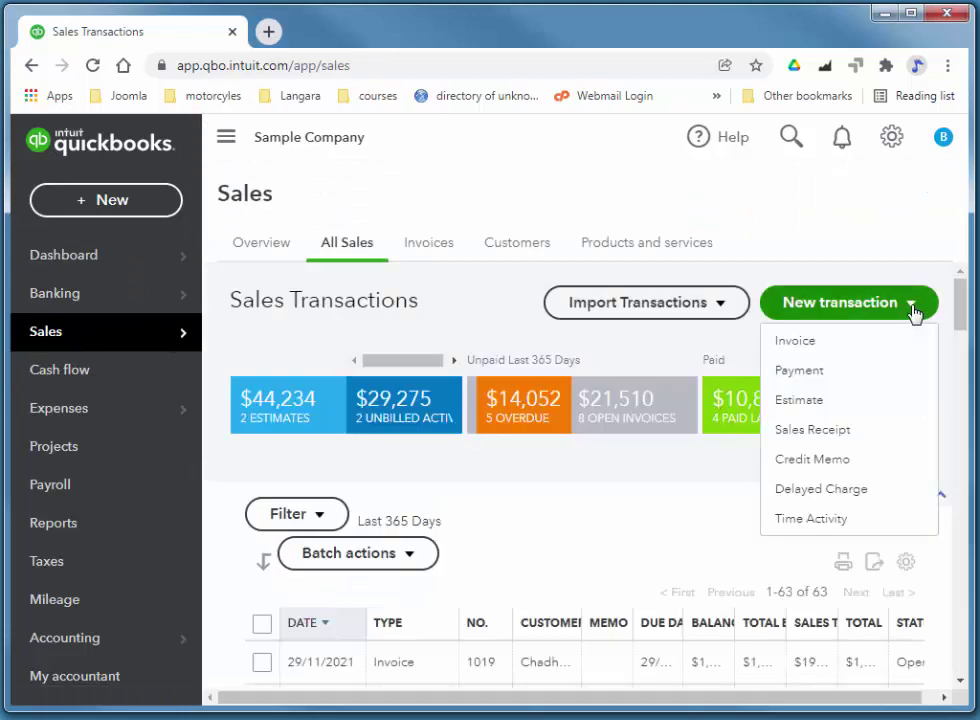
{"action": "left_click", "coordinate": [812, 460]}
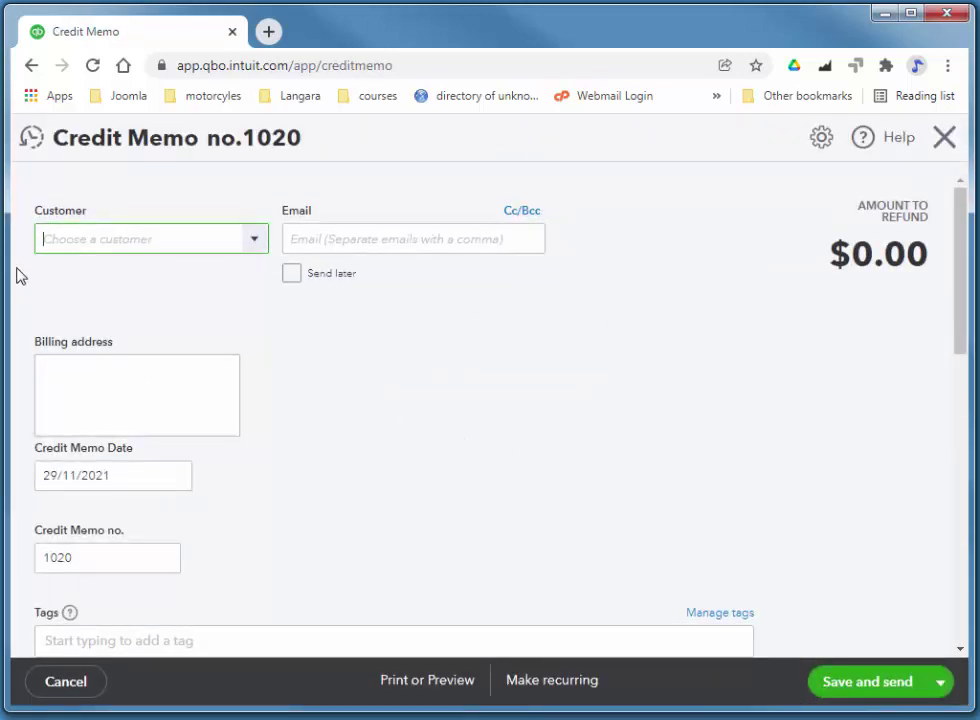
{"action": "left_click", "coordinate": [256, 242]}
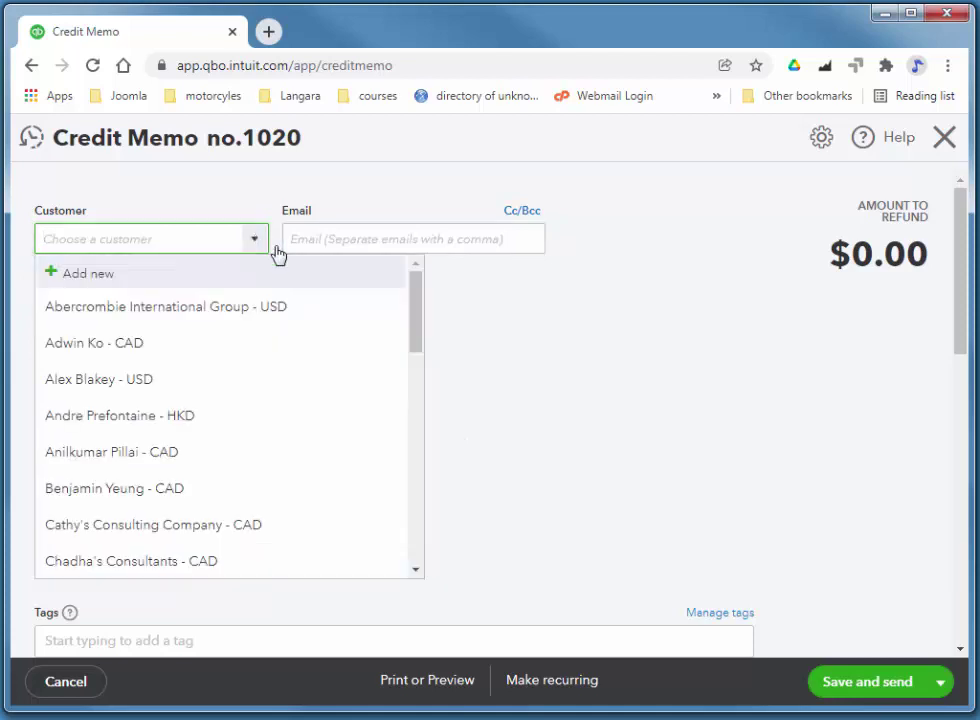
{"action": "left_click", "coordinate": [208, 469]}
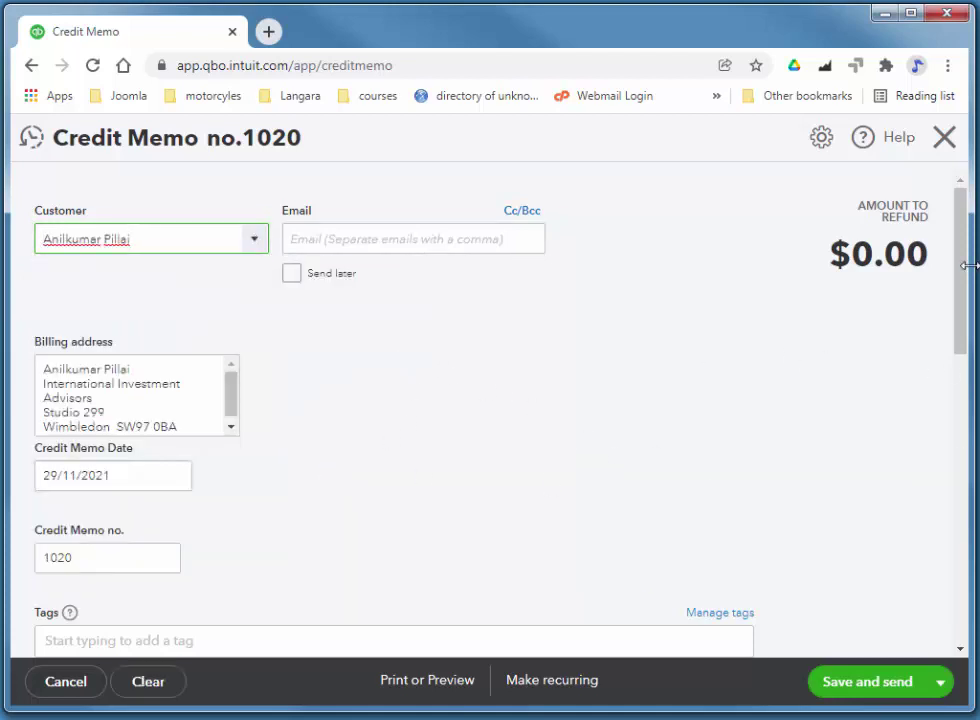
{"action": "left_click_drag", "start_coordinate": [958, 273], "coordinate": [958, 396]}
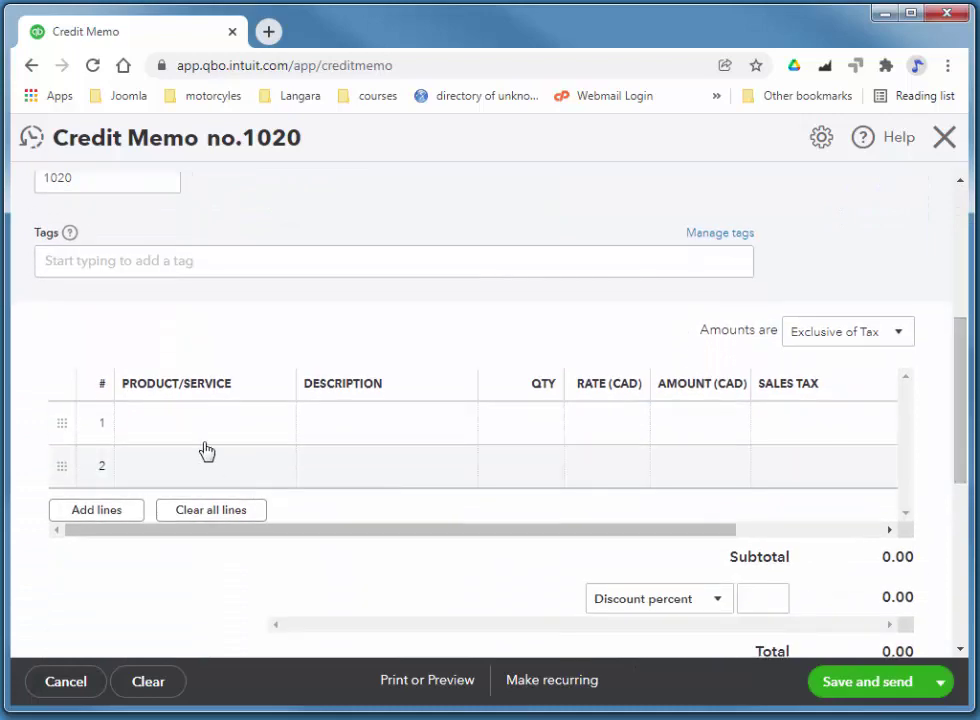
Add Water Bottles - Generic to line 1 with a quantity of 5
{"action": "left_click", "coordinate": [182, 429]}
{"action": "left_click", "coordinate": [279, 434]}
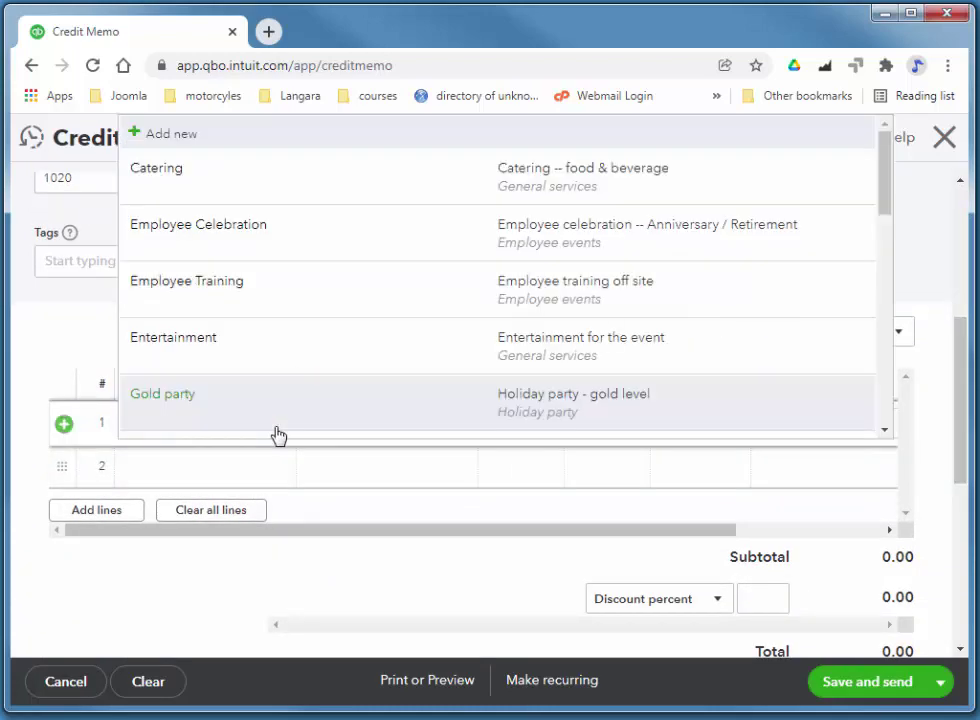
{"action": "left_click_drag", "start_coordinate": [888, 192], "coordinate": [531, 483]}
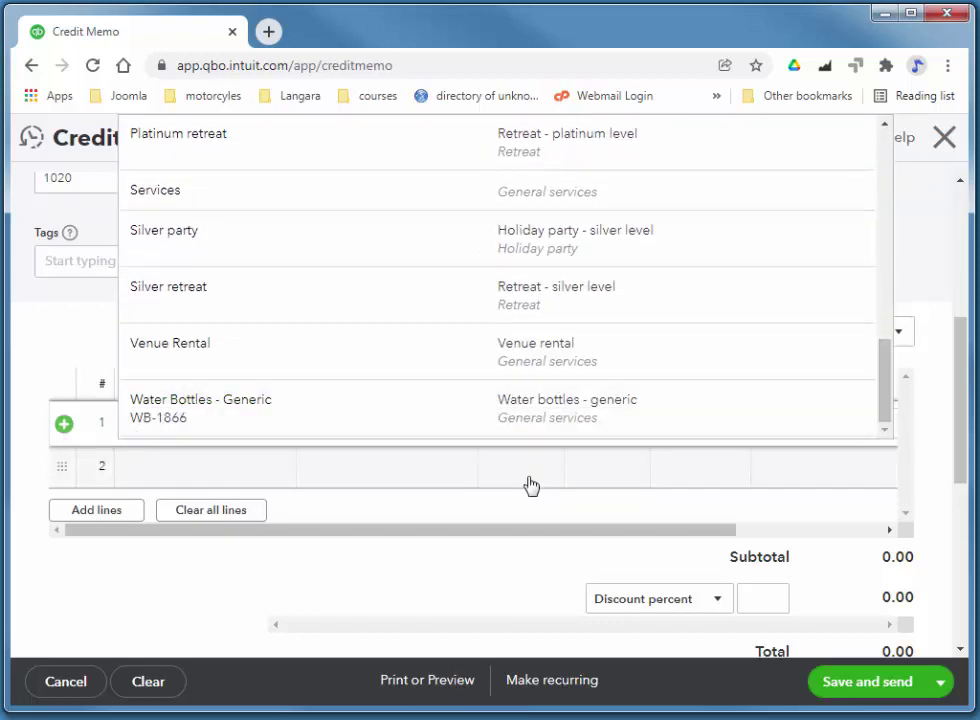
{"action": "left_click", "coordinate": [387, 420]}
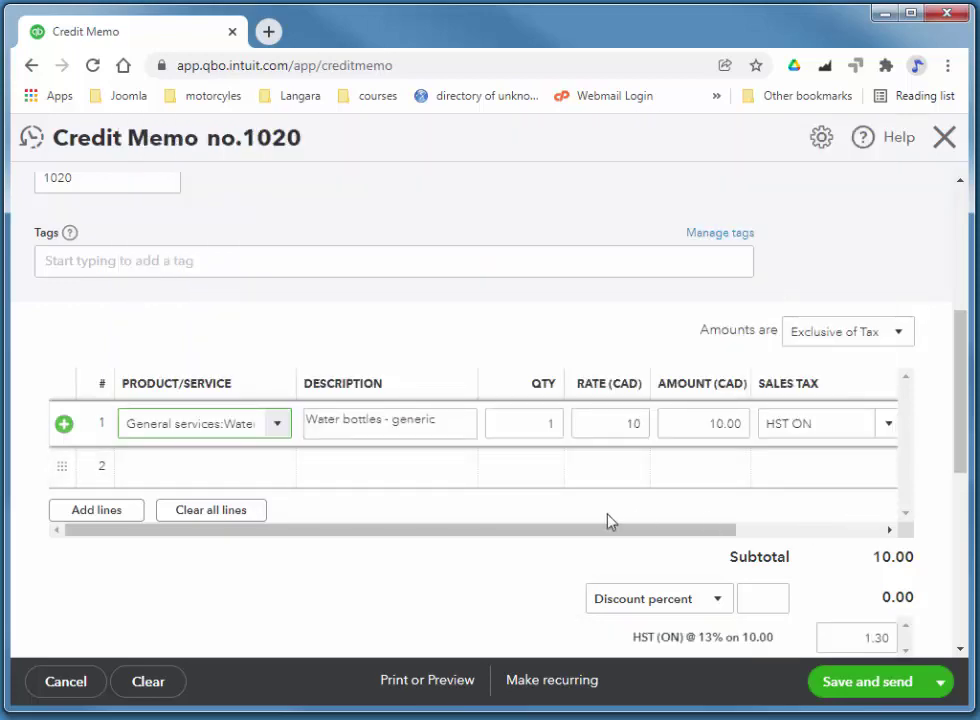
{"action": "left_click", "coordinate": [511, 432]}
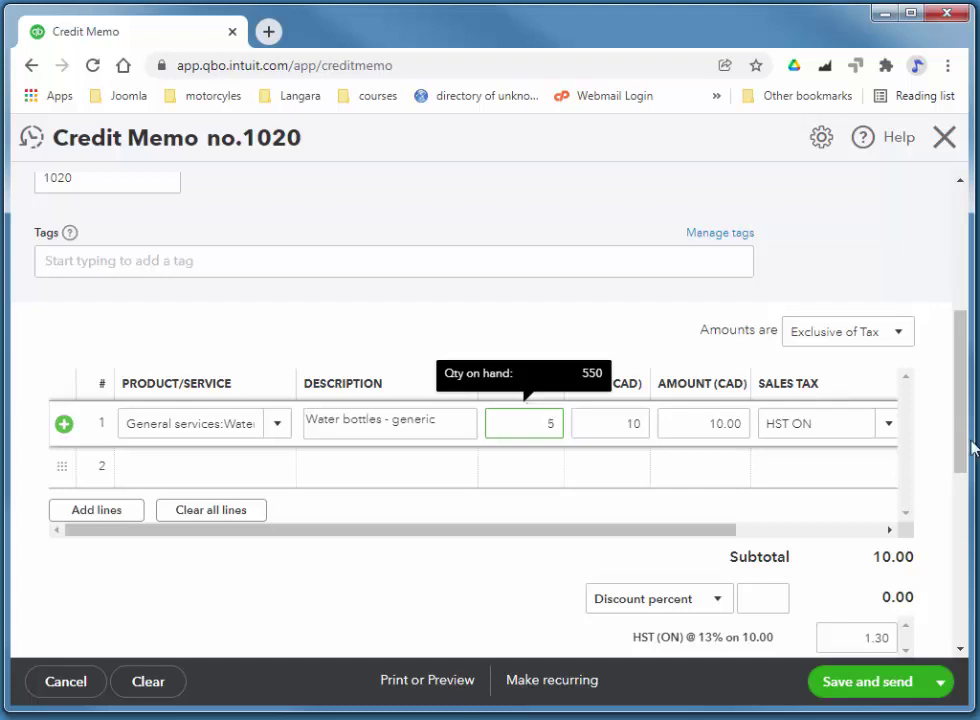
Describe line 1 as 5 leaky water bottles being credited, then save and close the memo
{"action": "left_click", "coordinate": [443, 422]}
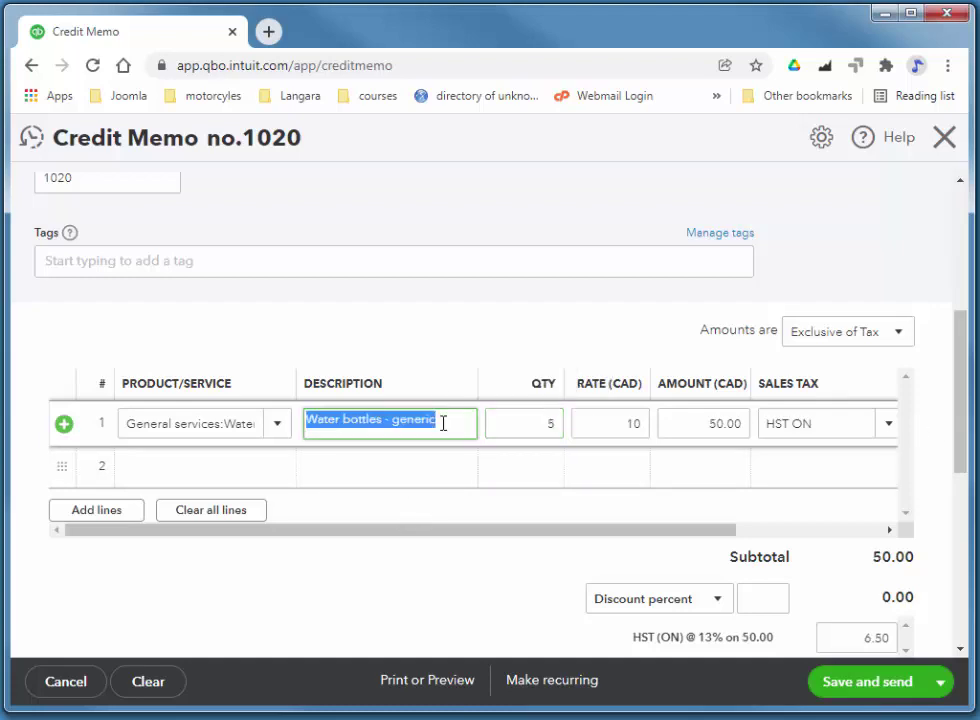
{"action": "type", "text": "5 water bo"}
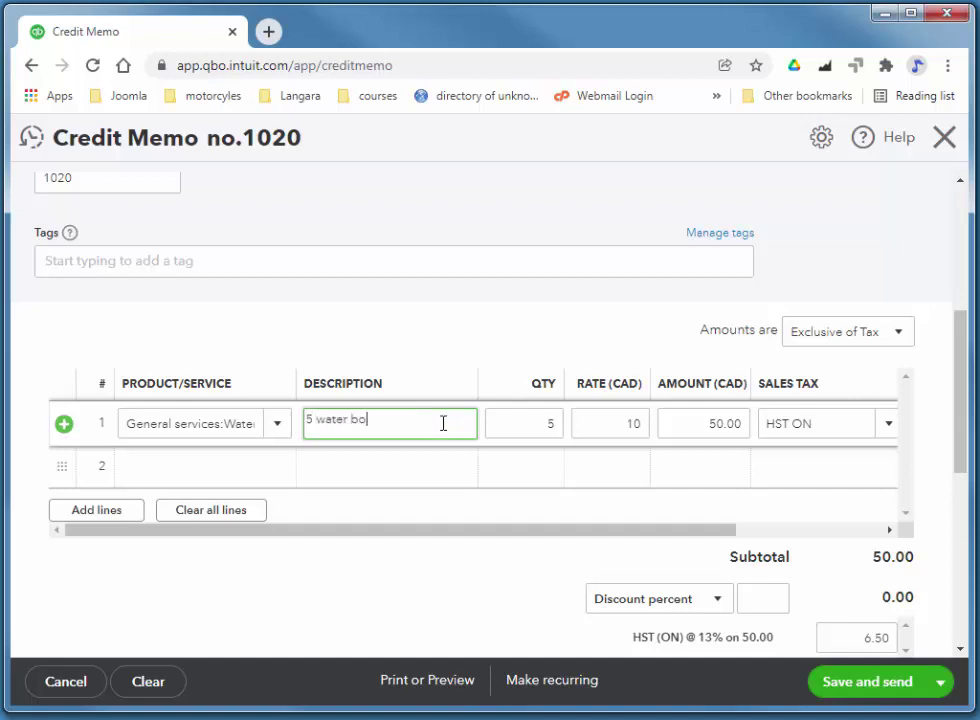
{"action": "type", "text": "ttle we"}
{"action": "type", "text": "re leaky - credit customer"}
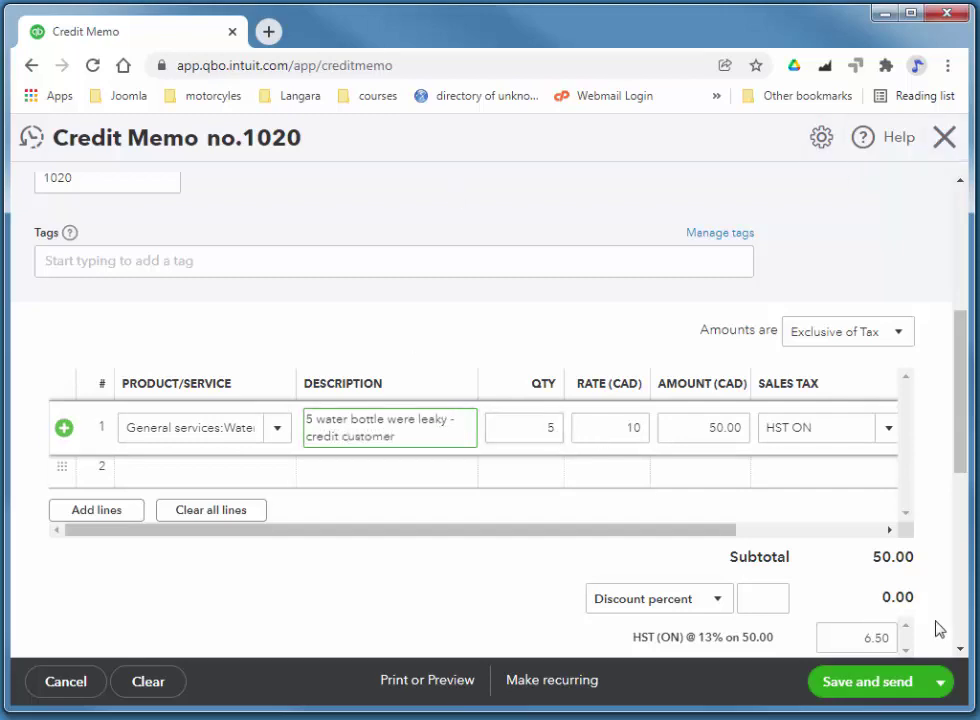
{"action": "left_click_drag", "start_coordinate": [956, 459], "coordinate": [956, 503]}
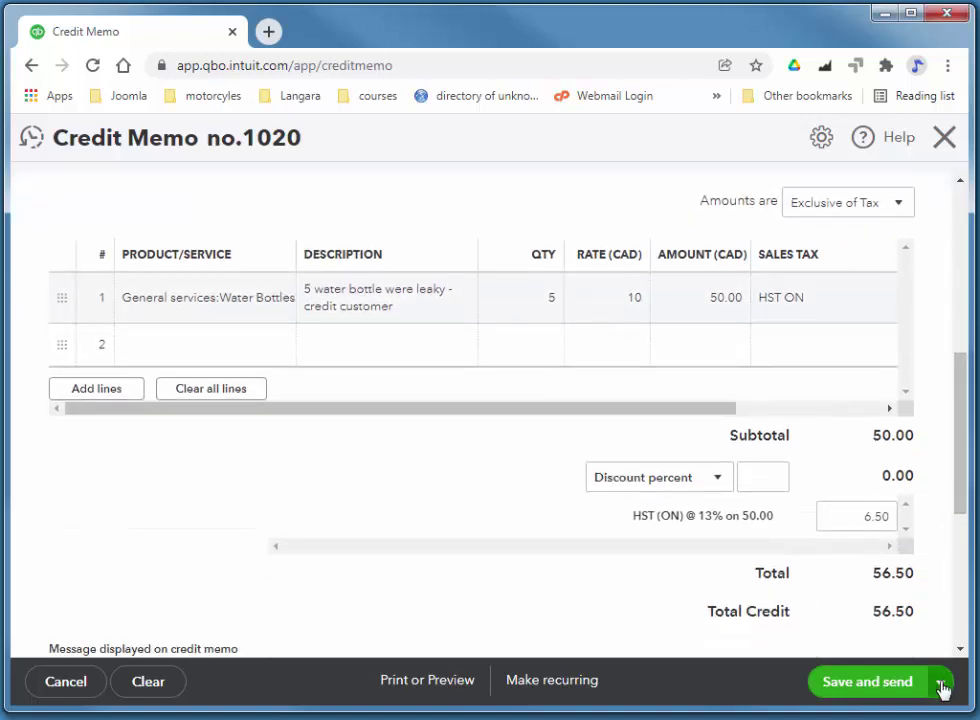
{"action": "left_click", "coordinate": [941, 683]}
{"action": "left_click", "coordinate": [843, 649]}
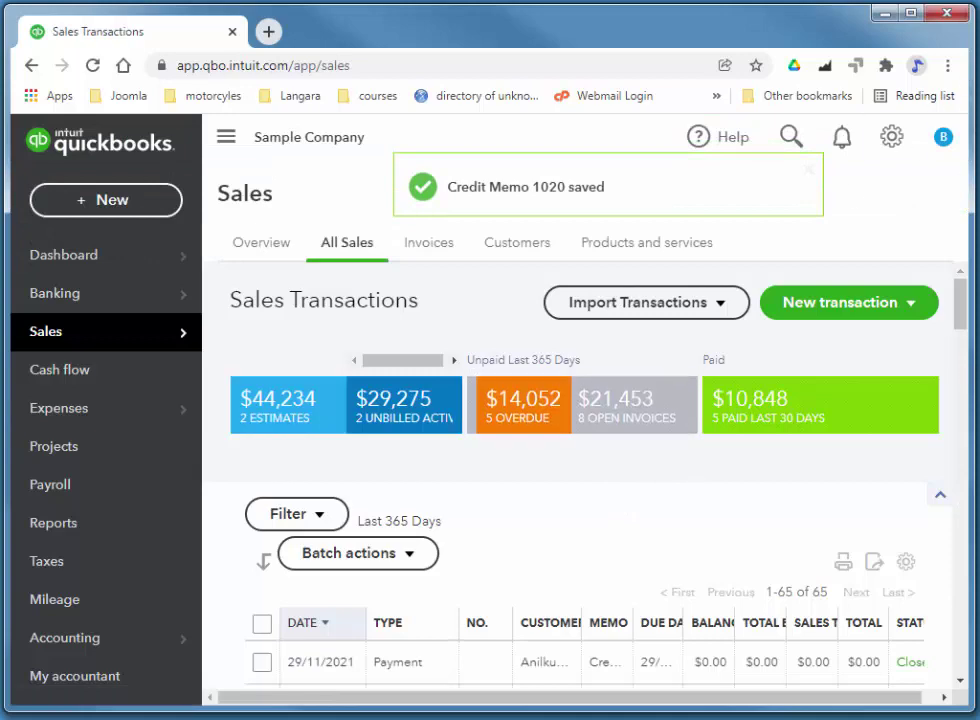
Filter All Sales to show only invoices with Open status
{"action": "mouse_move", "coordinate": [963, 317]}
{"action": "left_mouse_down"}
{"action": "mouse_move", "coordinate": [963, 338]}
{"action": "mouse_move", "coordinate": [962, 313]}
{"action": "left_mouse_up"}
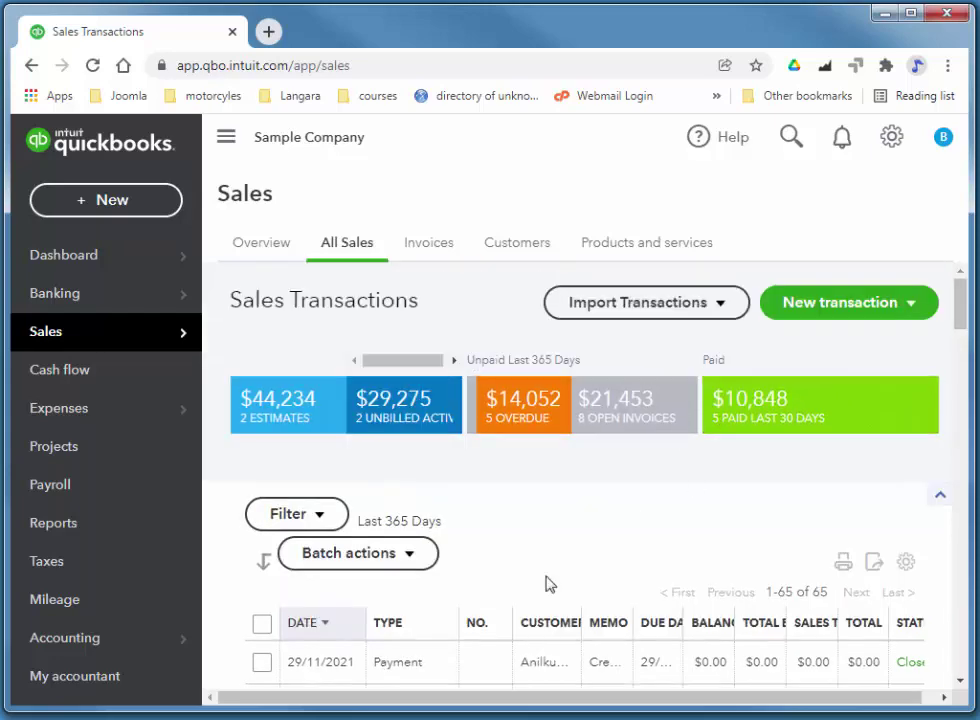
{"action": "left_click", "coordinate": [322, 521]}
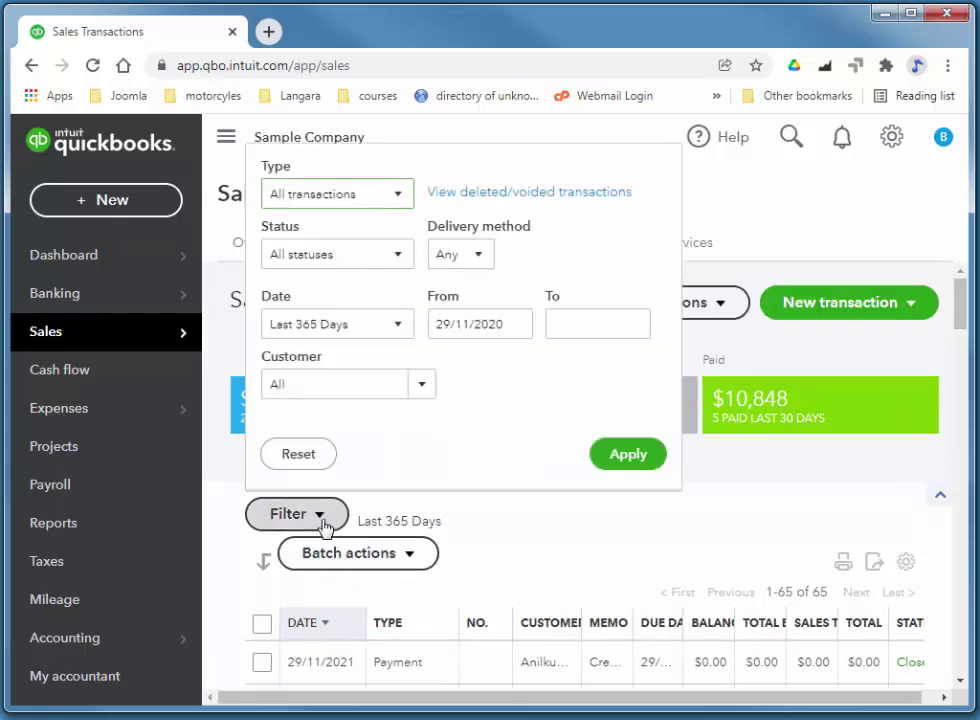
{"action": "left_click", "coordinate": [397, 199]}
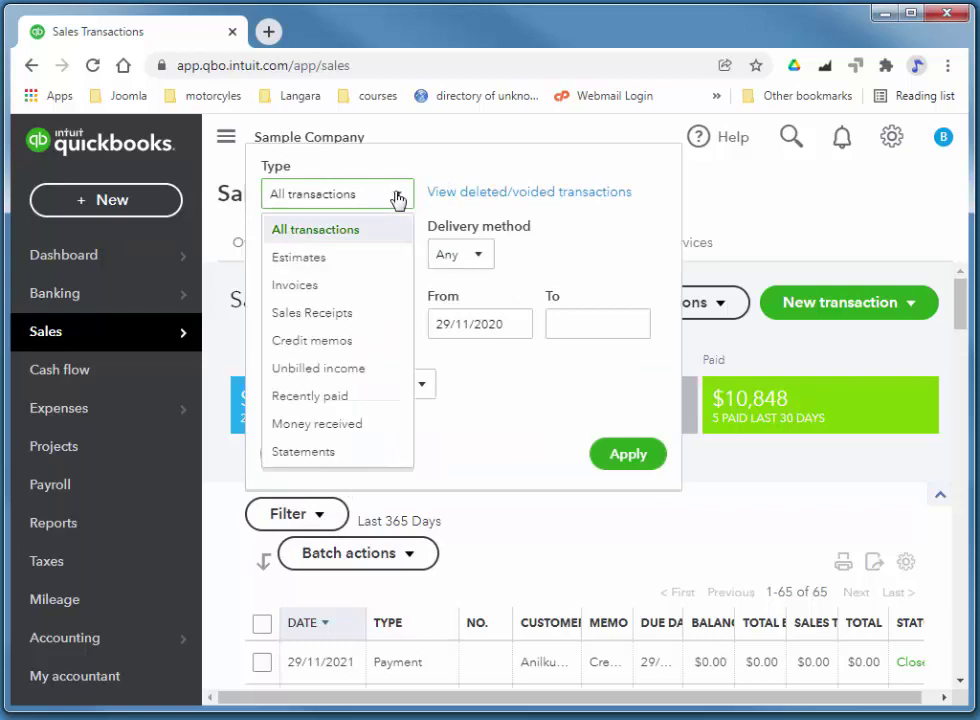
{"action": "left_click", "coordinate": [315, 286]}
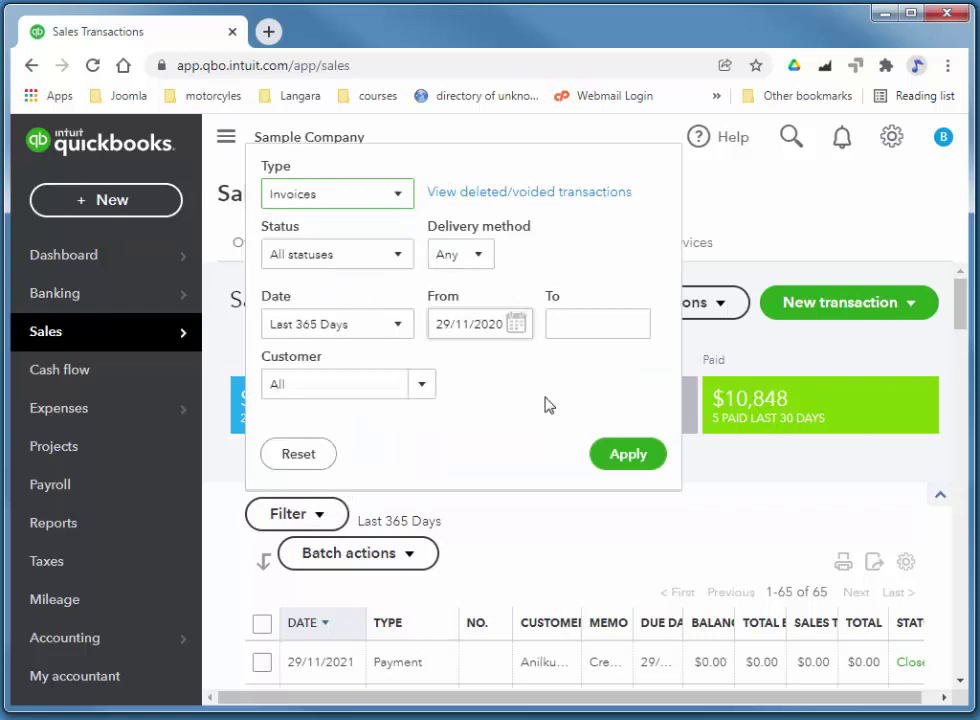
{"action": "left_click", "coordinate": [489, 263]}
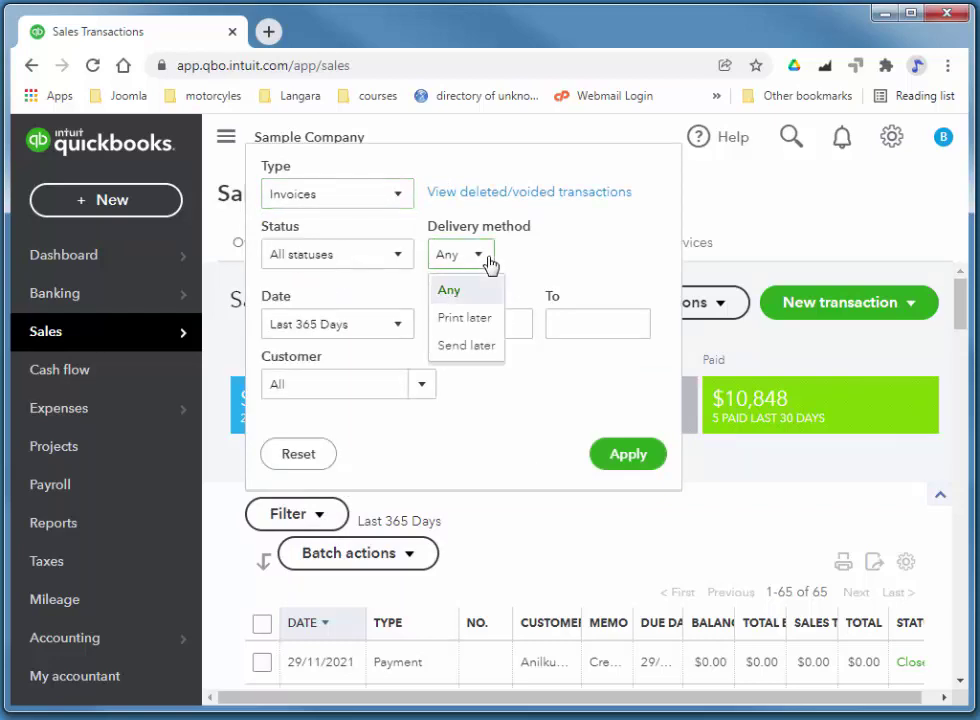
{"action": "left_click", "coordinate": [398, 255]}
{"action": "left_click", "coordinate": [330, 316]}
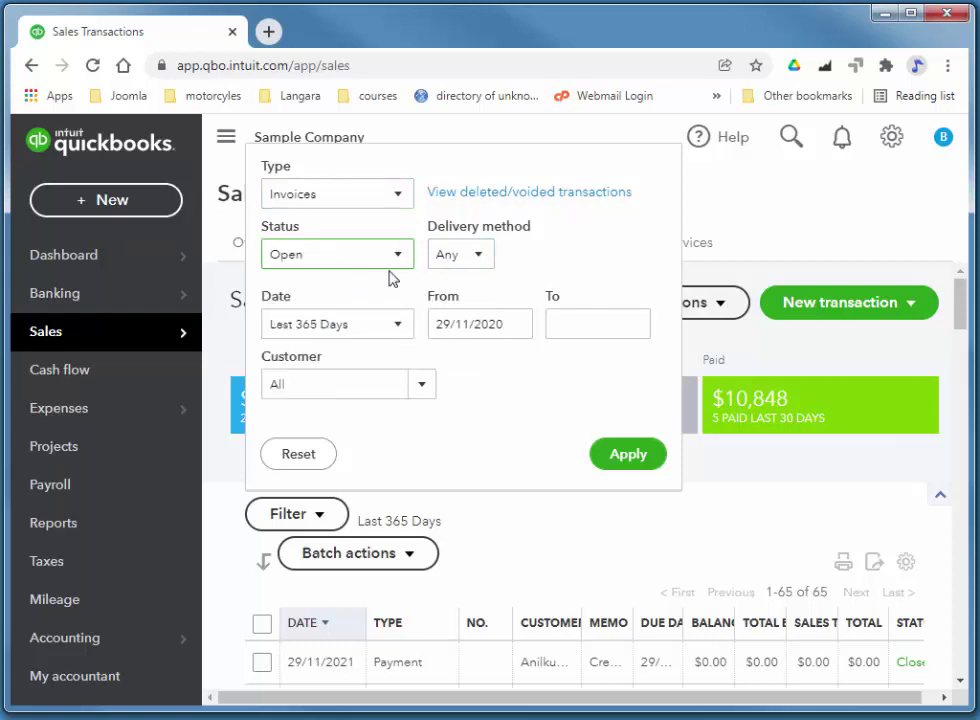
{"action": "left_click", "coordinate": [623, 453]}
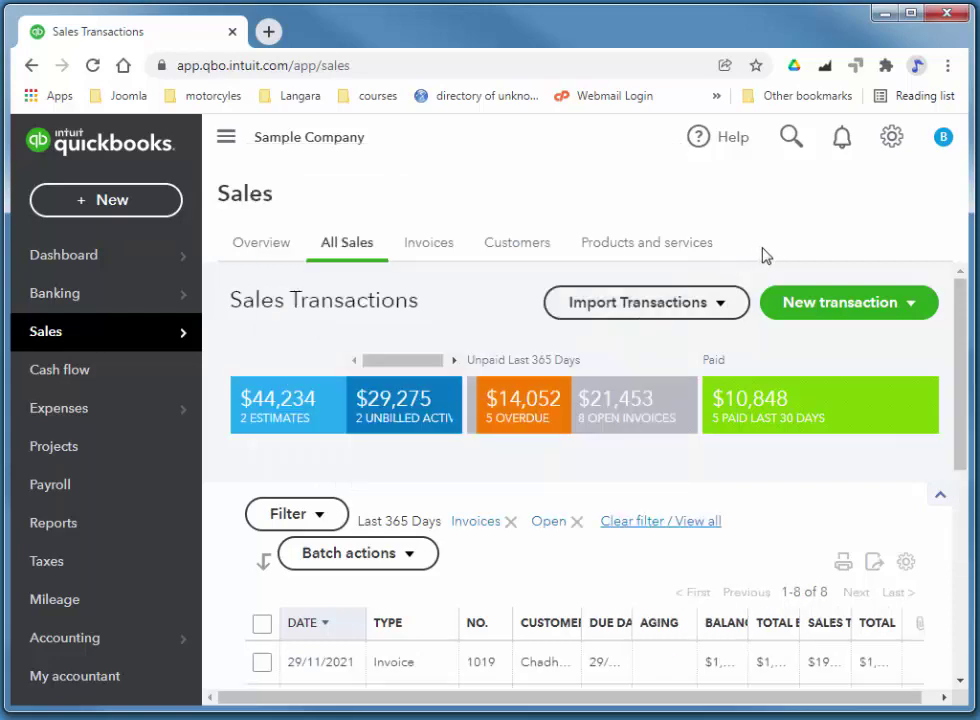
Scroll the open invoices list and collapse the navigation panel to widen the table
{"action": "scroll", "coordinate": [636, 385], "scroll_direction": "down", "scroll_amount": 4}
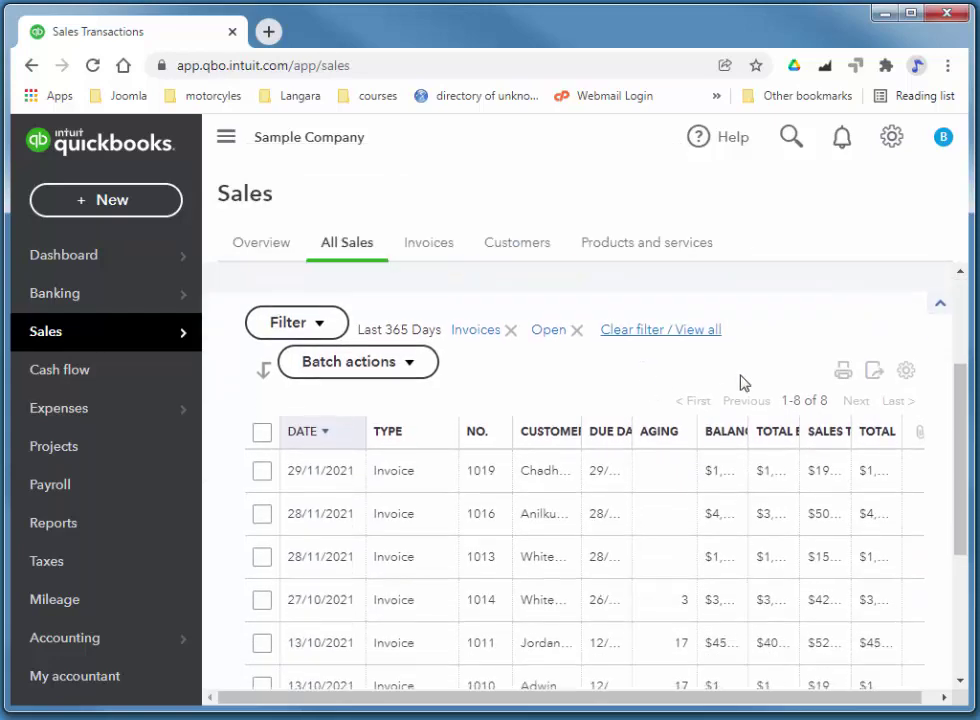
{"action": "scroll", "coordinate": [757, 378], "scroll_direction": "down", "scroll_amount": 1}
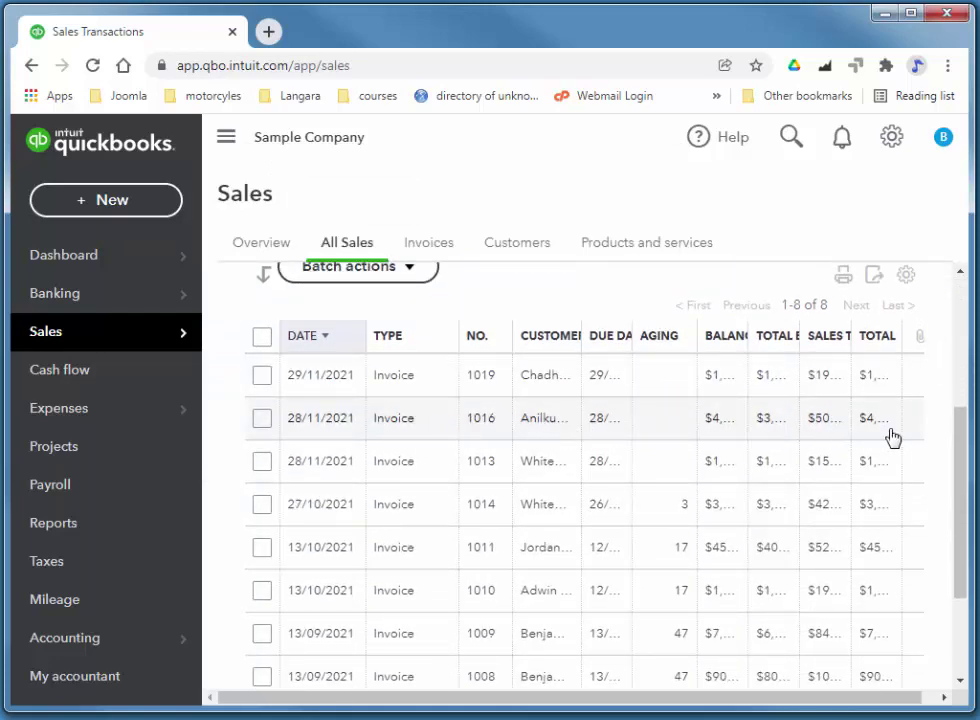
{"action": "left_click_drag", "start_coordinate": [645, 702], "coordinate": [662, 702]}
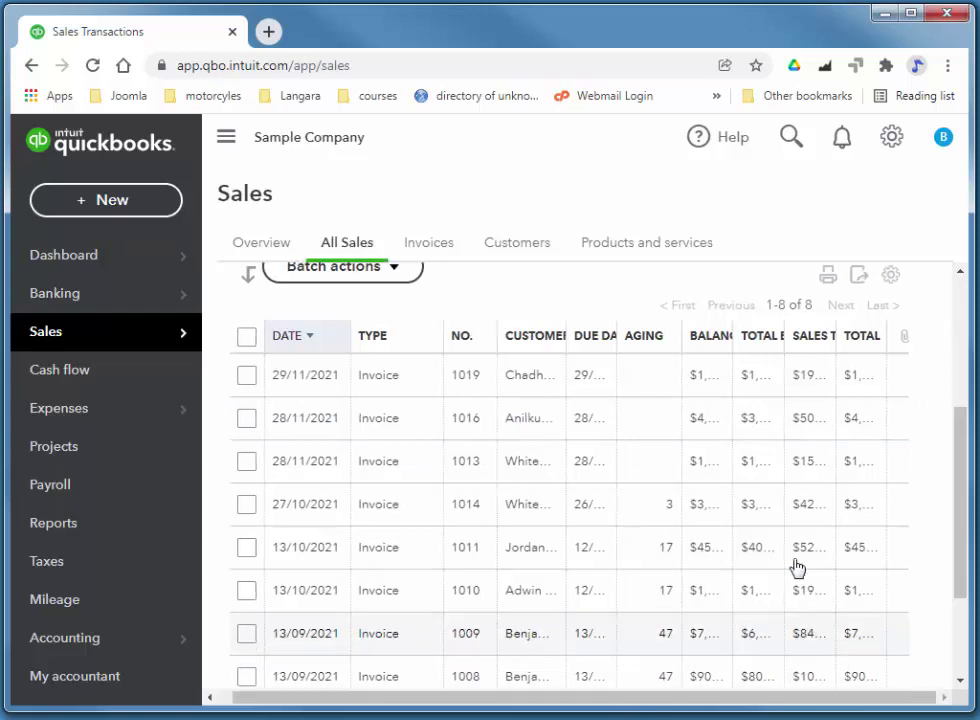
{"action": "left_click", "coordinate": [226, 140]}
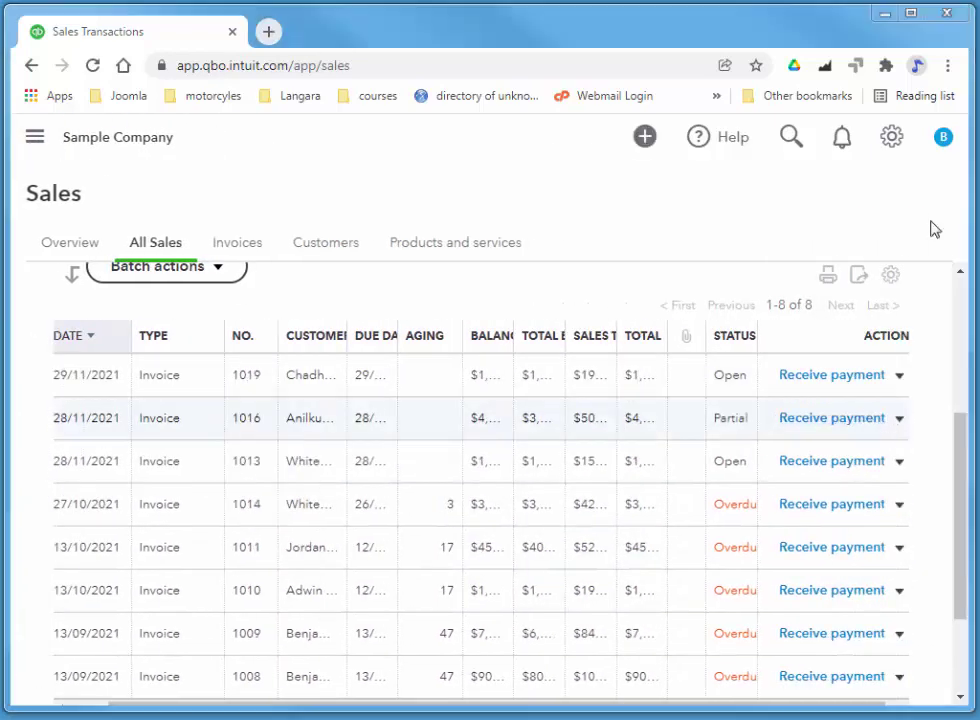
Receive the full $4,350.50 payment on invoice 1016 and save and close it
{"action": "left_click", "coordinate": [840, 420]}
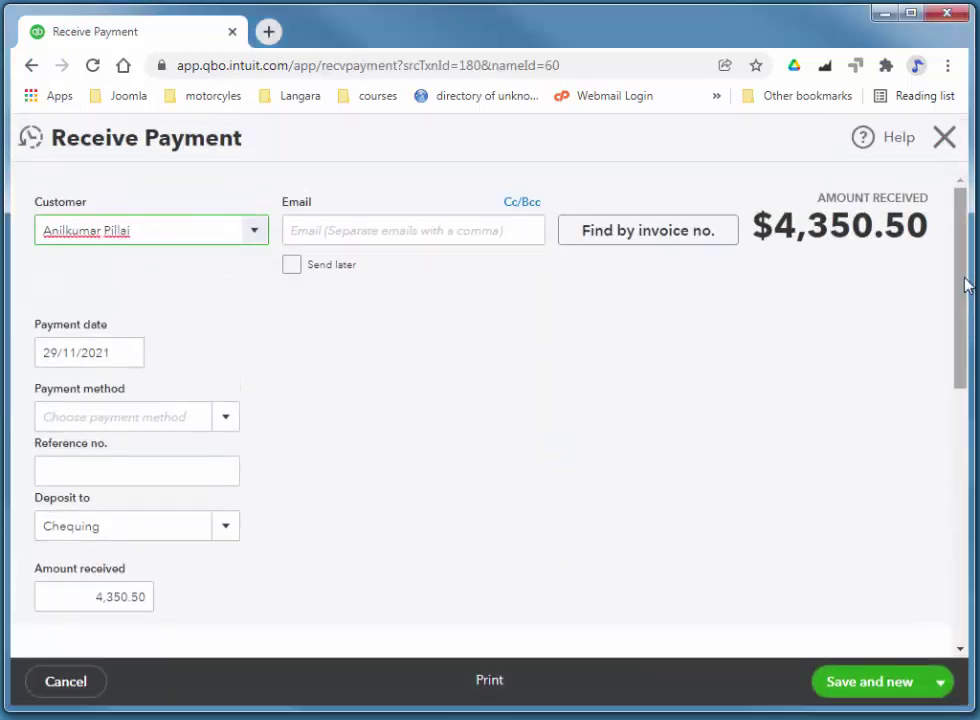
{"action": "left_click_drag", "start_coordinate": [966, 279], "coordinate": [947, 451]}
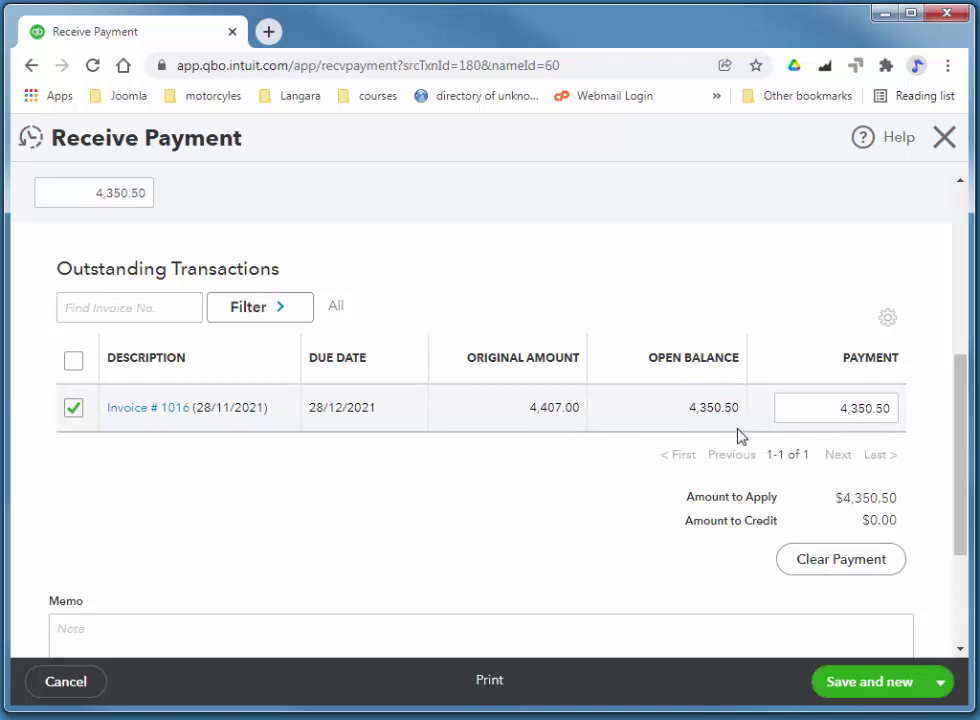
{"action": "left_click_drag", "start_coordinate": [965, 470], "coordinate": [975, 568]}
{"action": "left_click", "coordinate": [941, 682]}
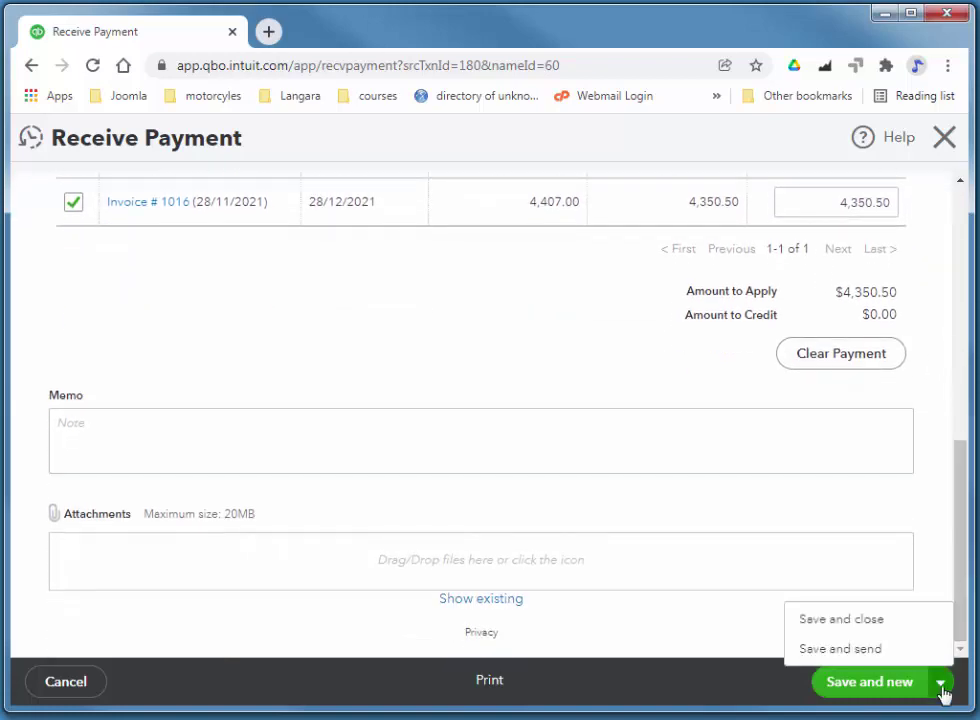
{"action": "left_click", "coordinate": [852, 621]}
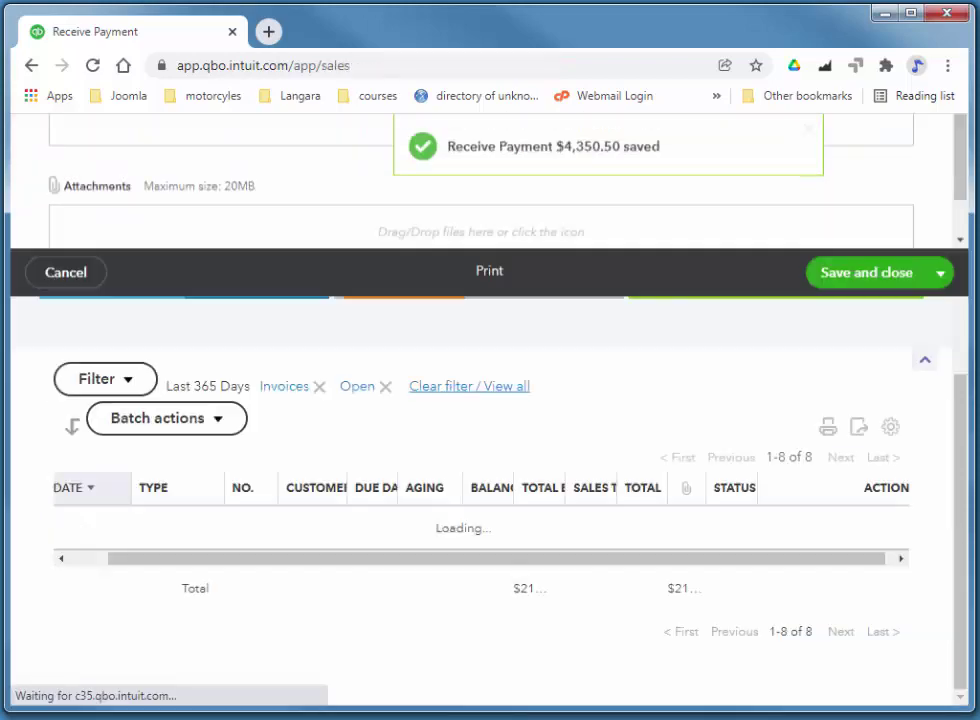